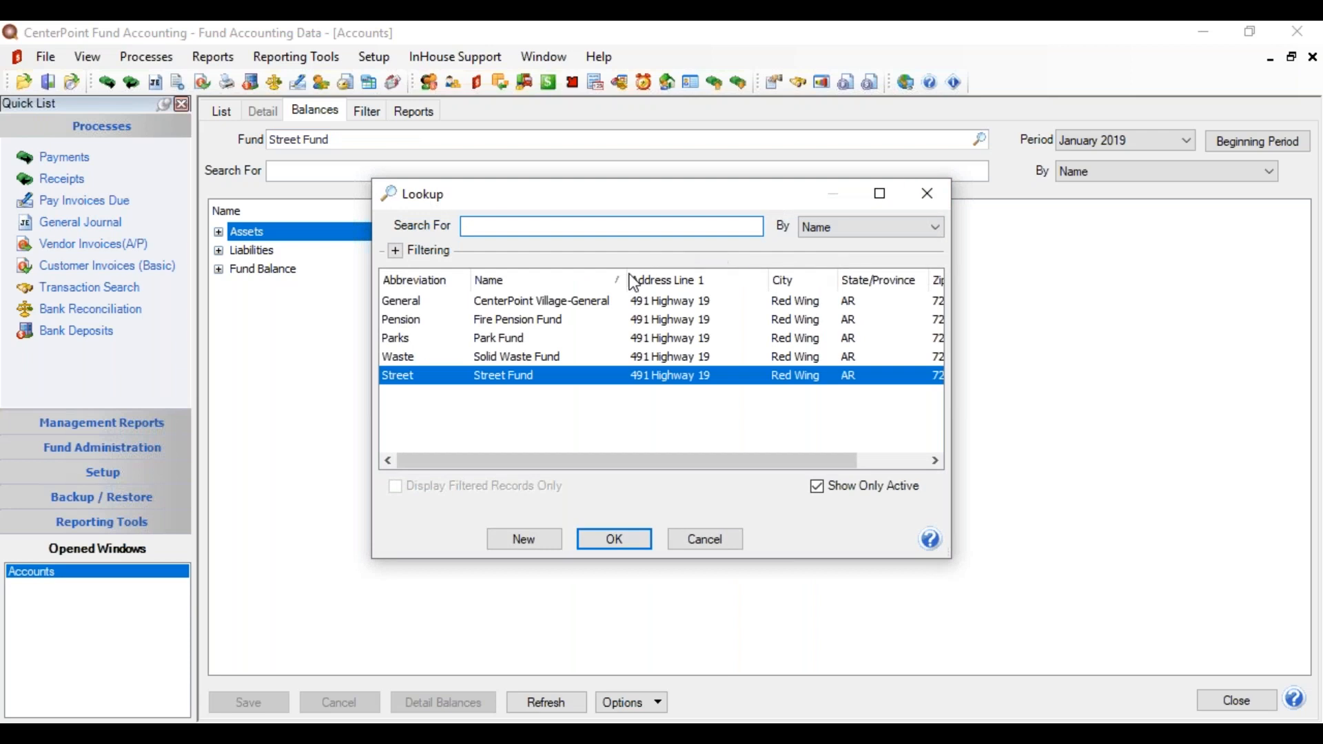
# Step: Load the CenterPoint Village-General fund's account balances for the December 2018 beginning period
pyautogui.click(593, 304)
pyautogui.doubleClick(590, 304)
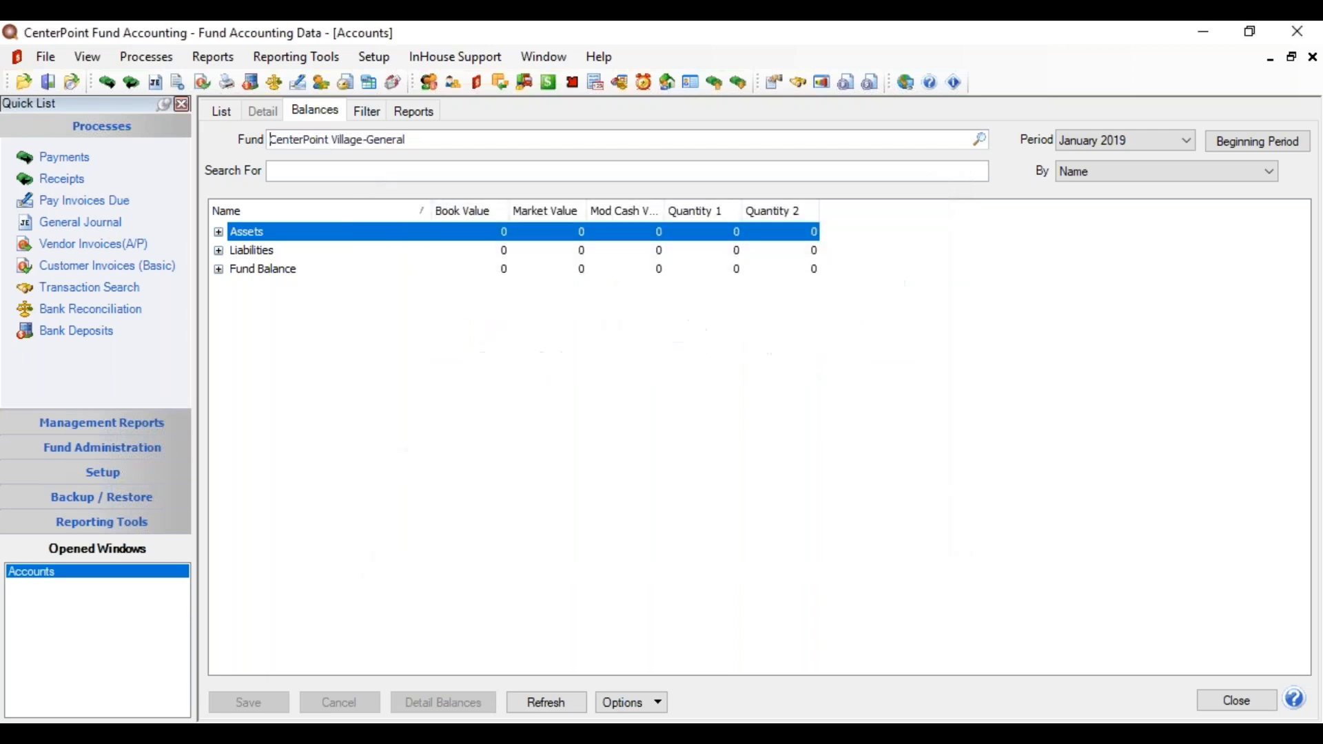
pyautogui.click(1223, 142)
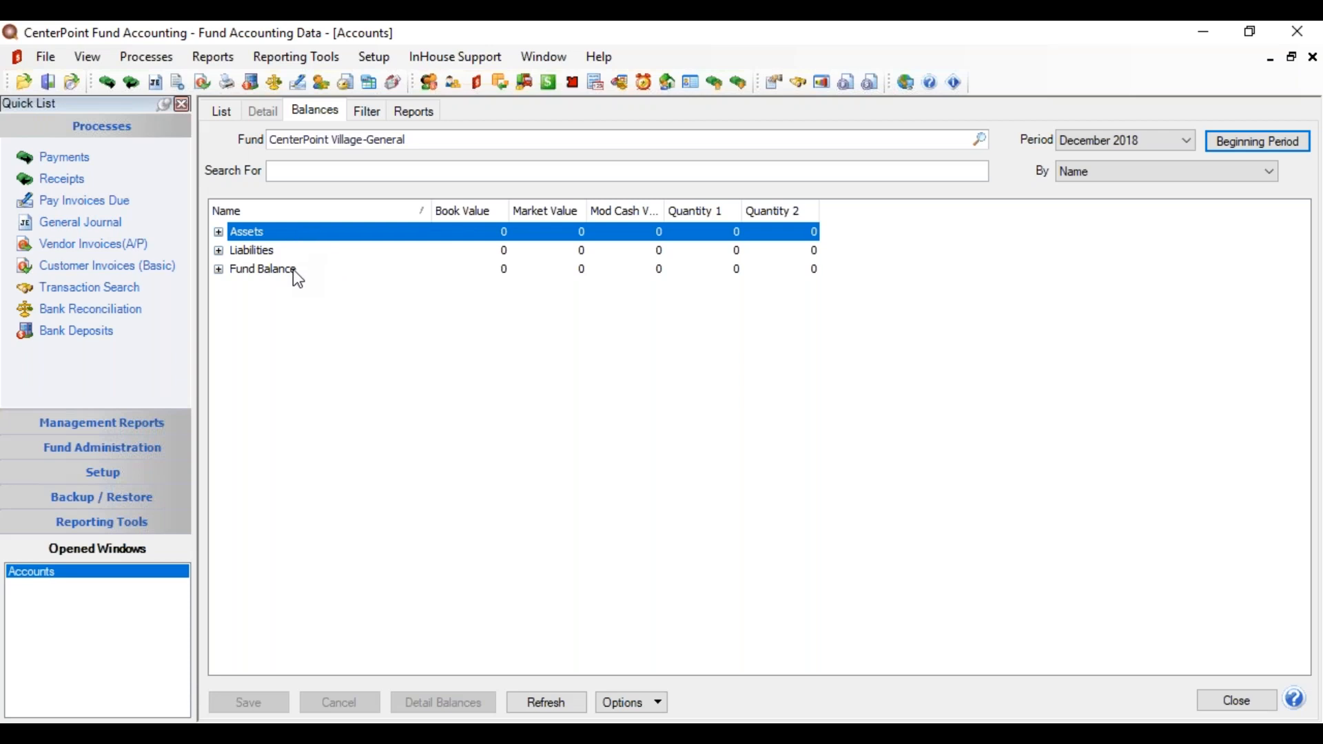
# Step: Expand all account groups and keep Book Values as the displayed balances
pyautogui.rightClick(313, 233)
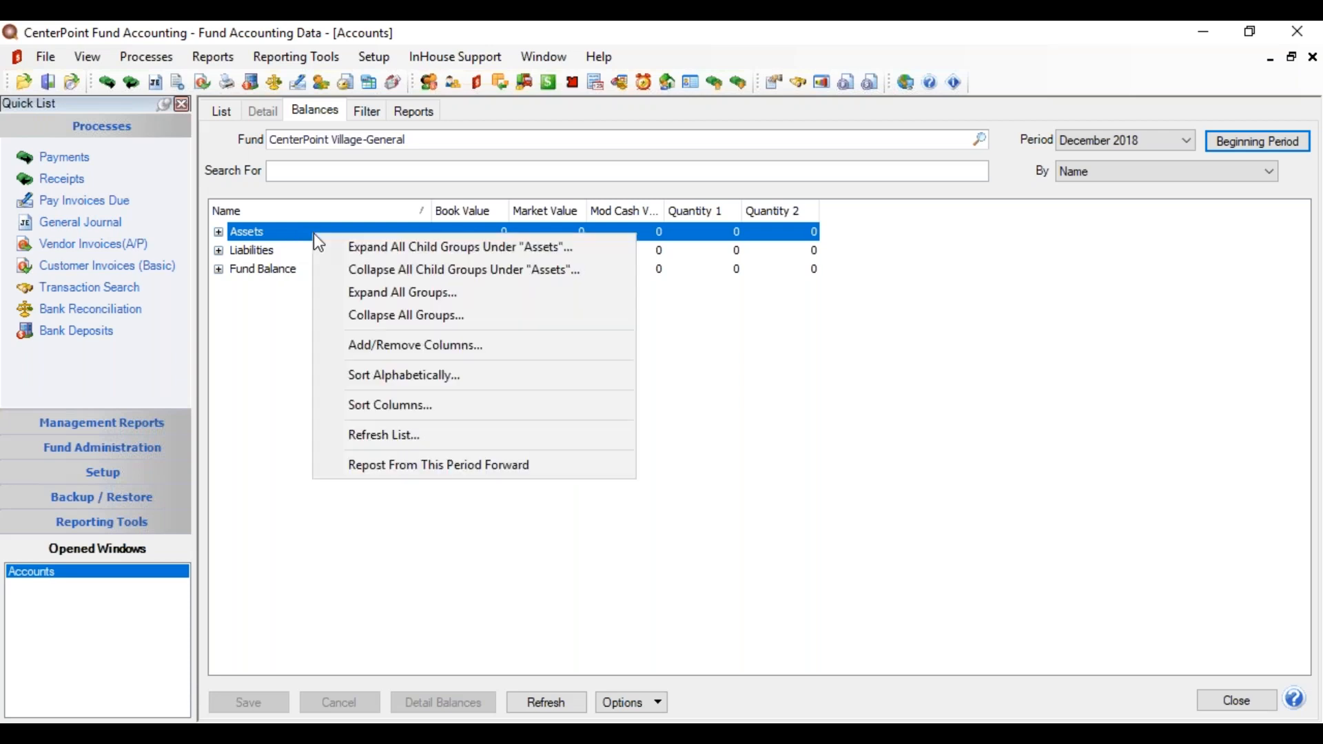
pyautogui.click(357, 295)
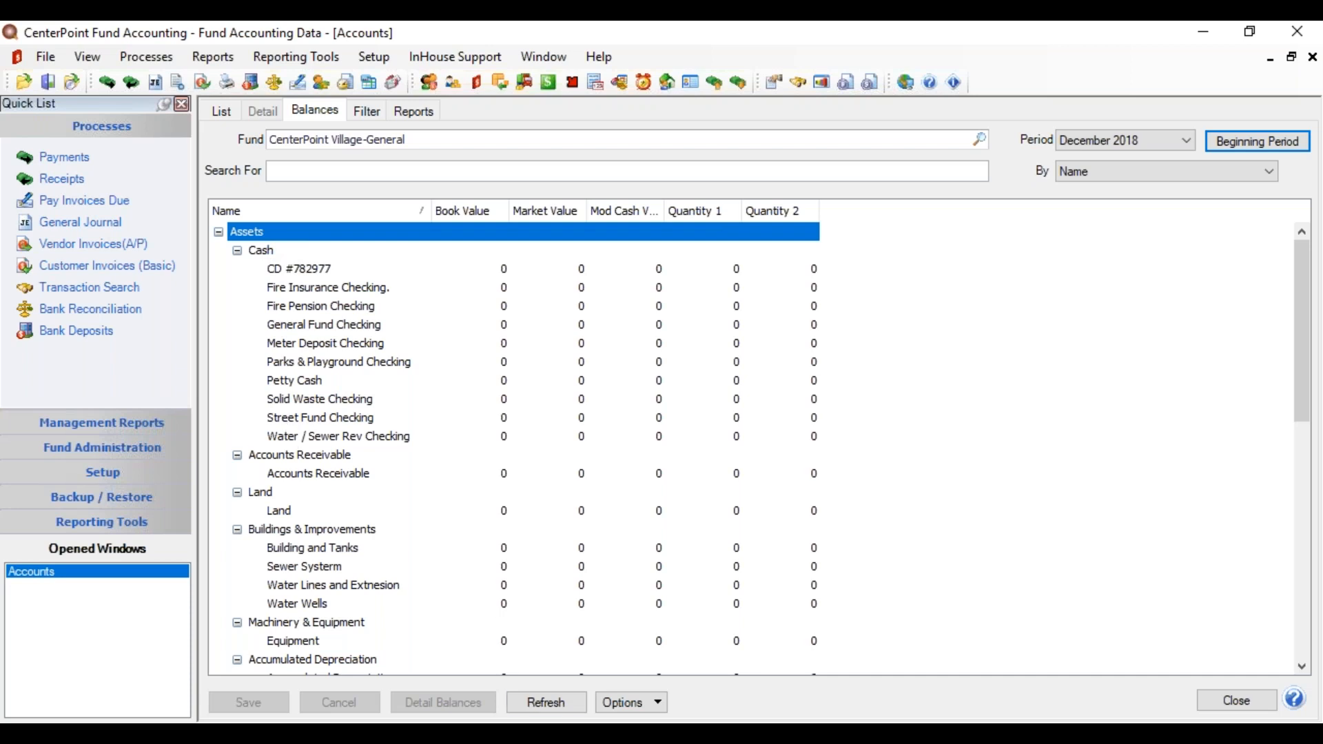
pyautogui.click(631, 704)
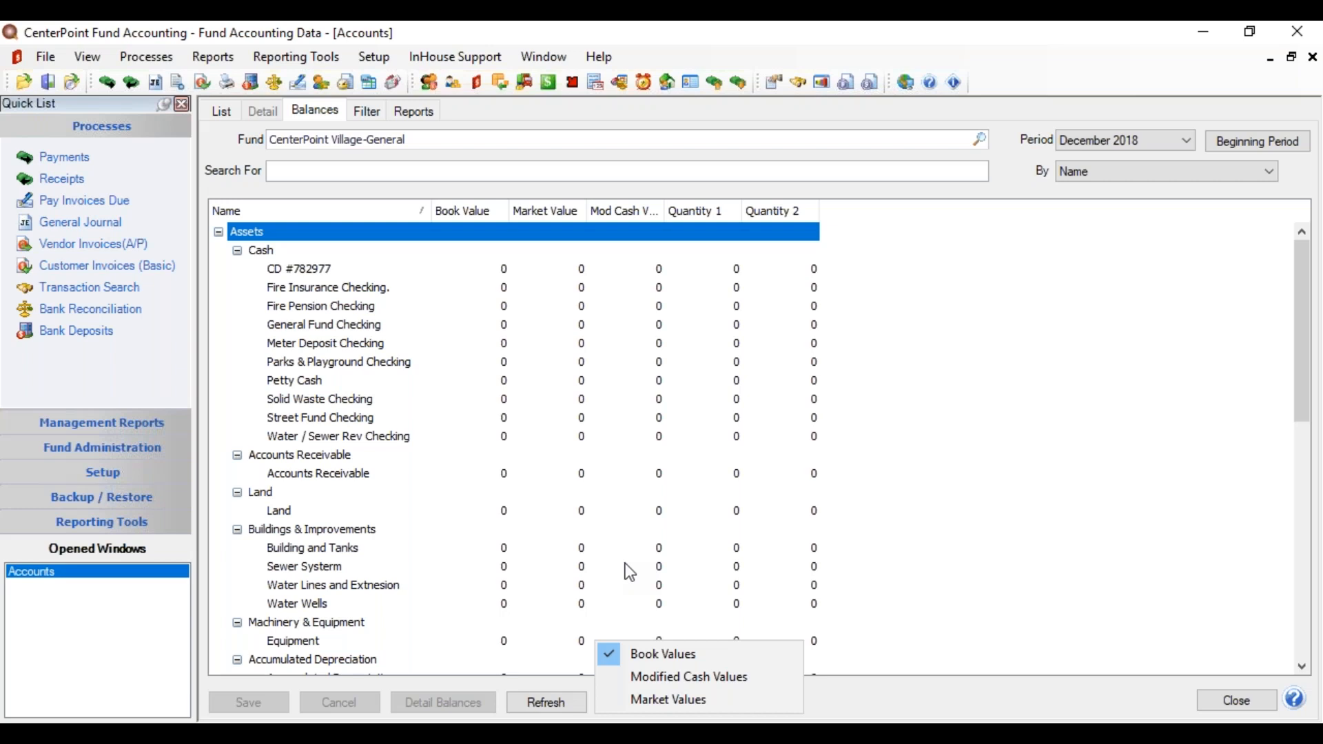
pyautogui.click(634, 656)
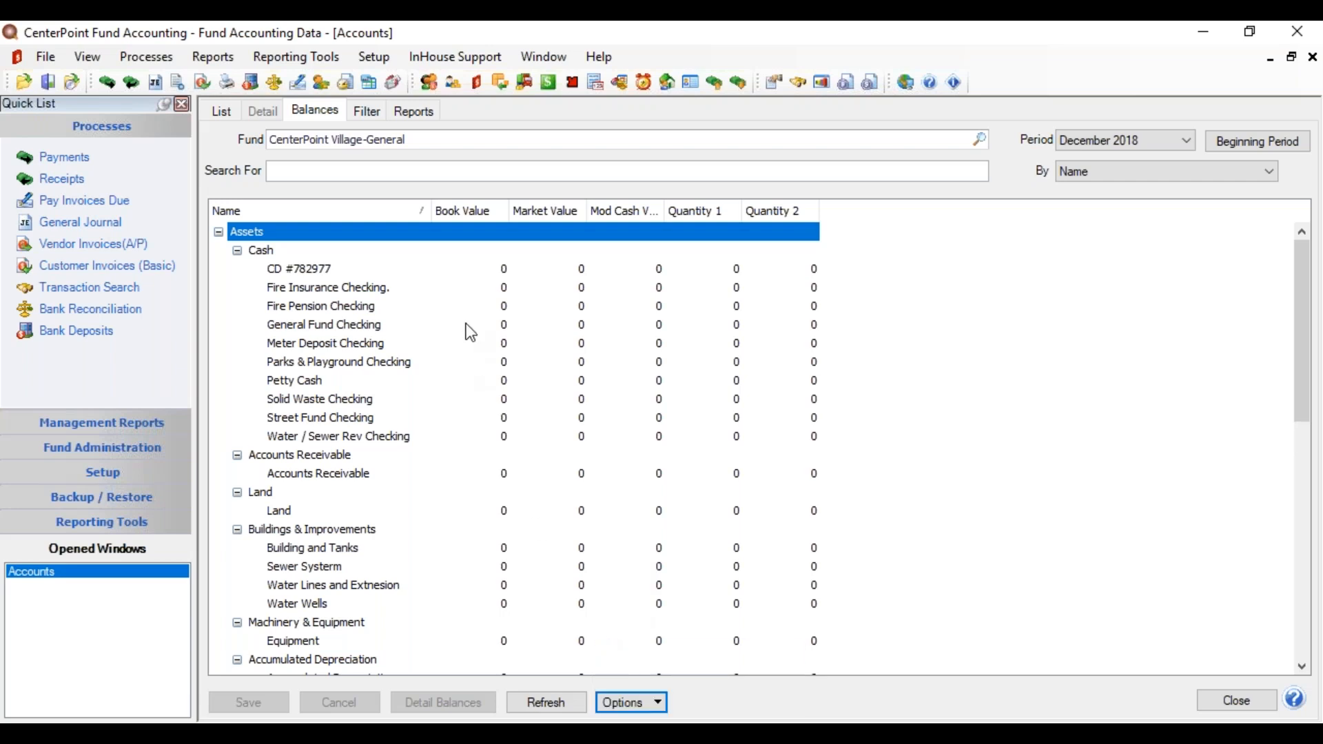
pyautogui.click(478, 266)
pyautogui.click(479, 266)
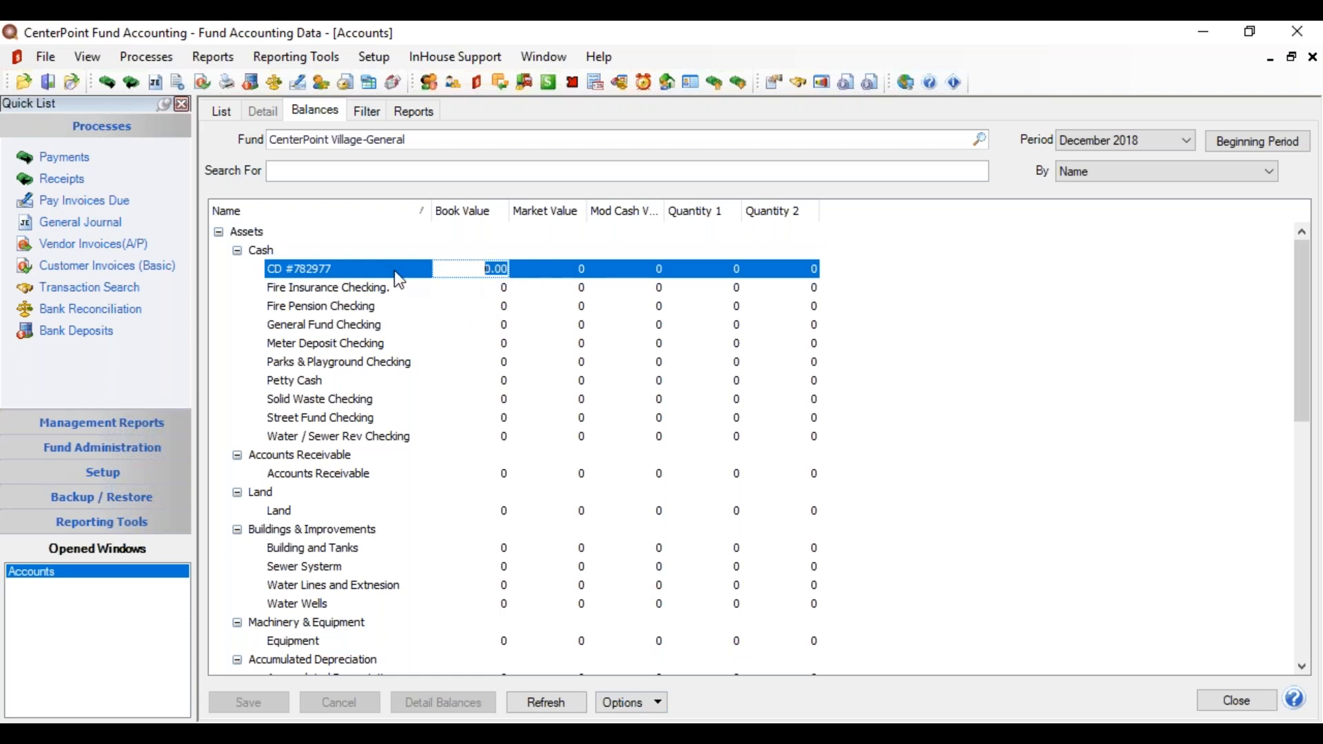
# Step: Replace the CD #782977 book value with 15000.00
pyautogui.click(483, 268)
pyautogui.doubleClick(482, 268)
pyautogui.write('15000.00')
pyautogui.press('Tab')
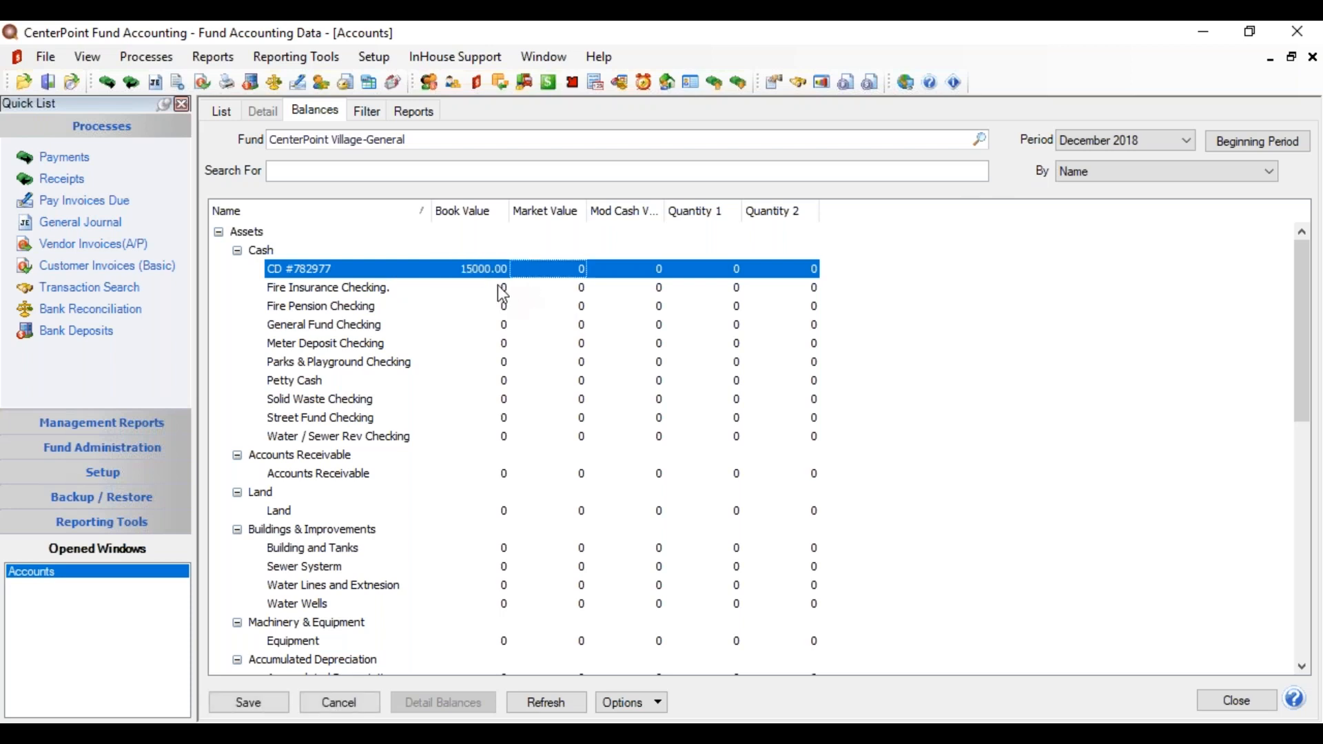
# Step: Enter 35000.00 as the General Fund Checking book value, keeping the General fund selected
pyautogui.click(491, 288)
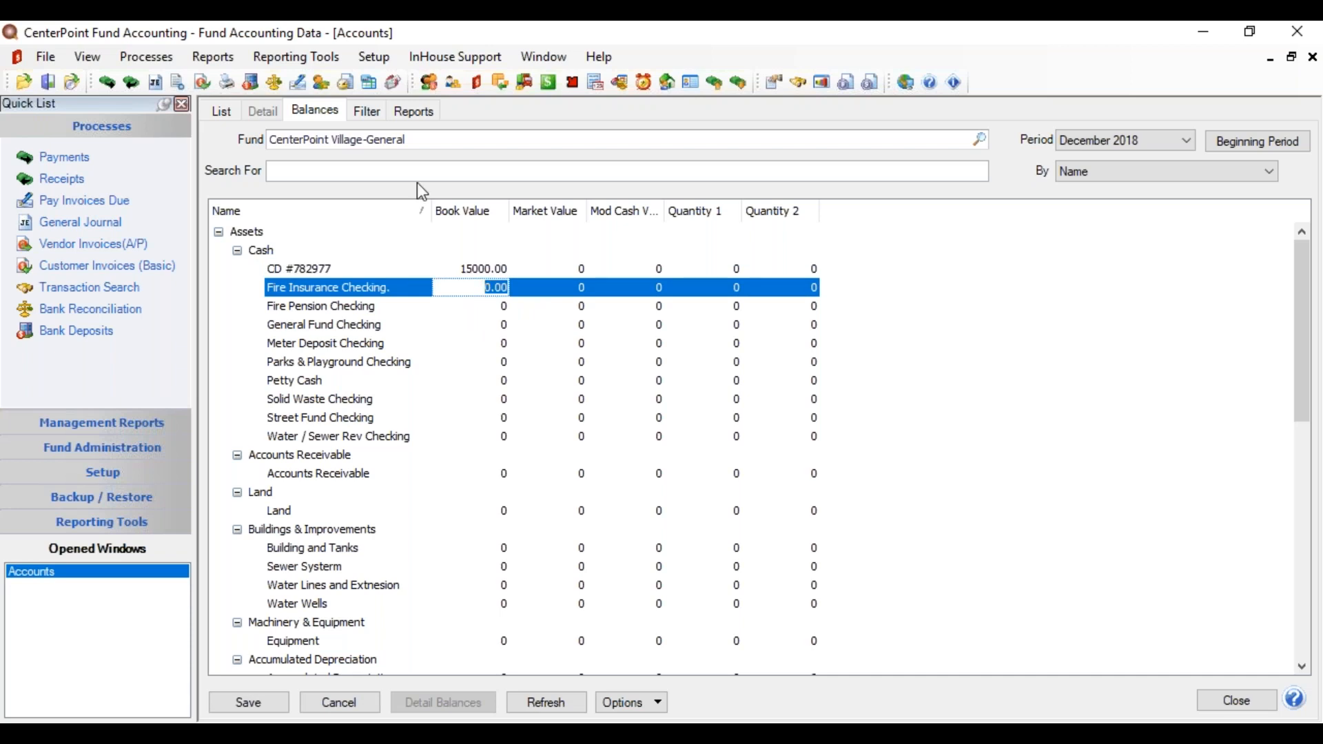
pyautogui.click(315, 308)
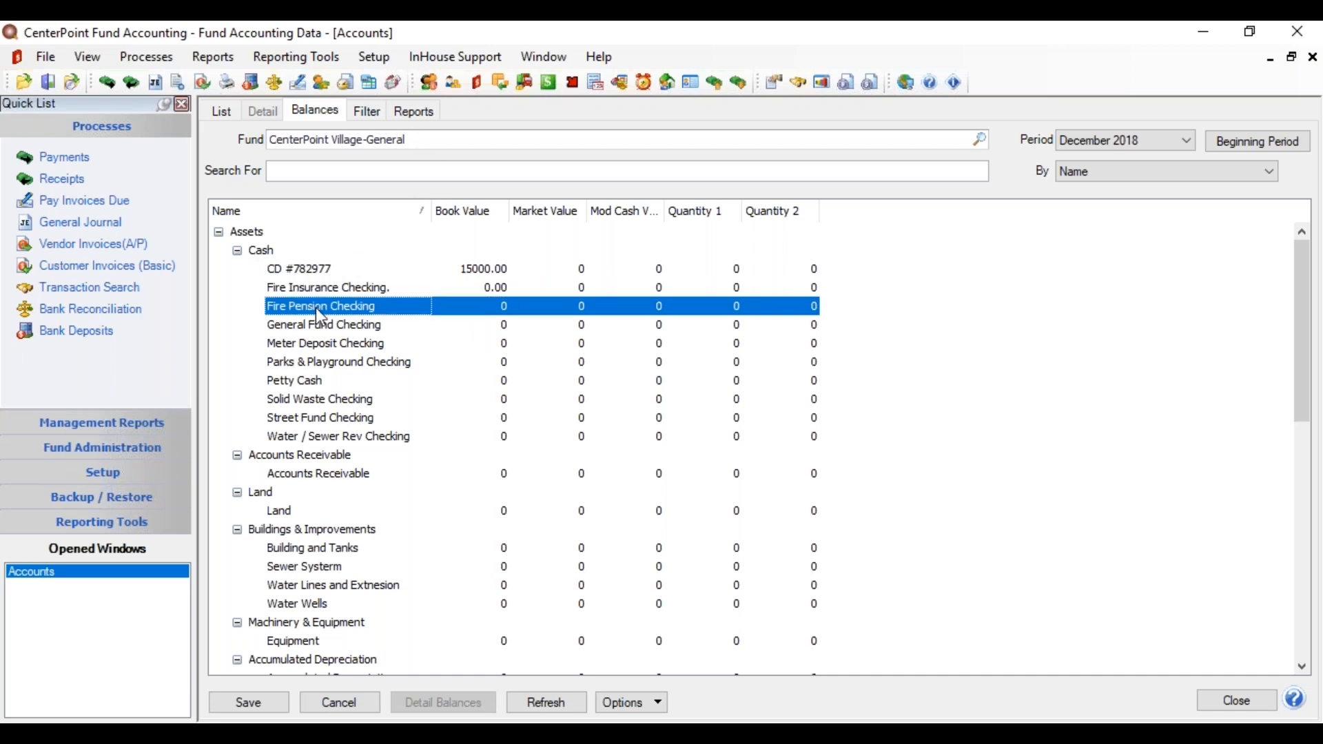
pyautogui.click(979, 140)
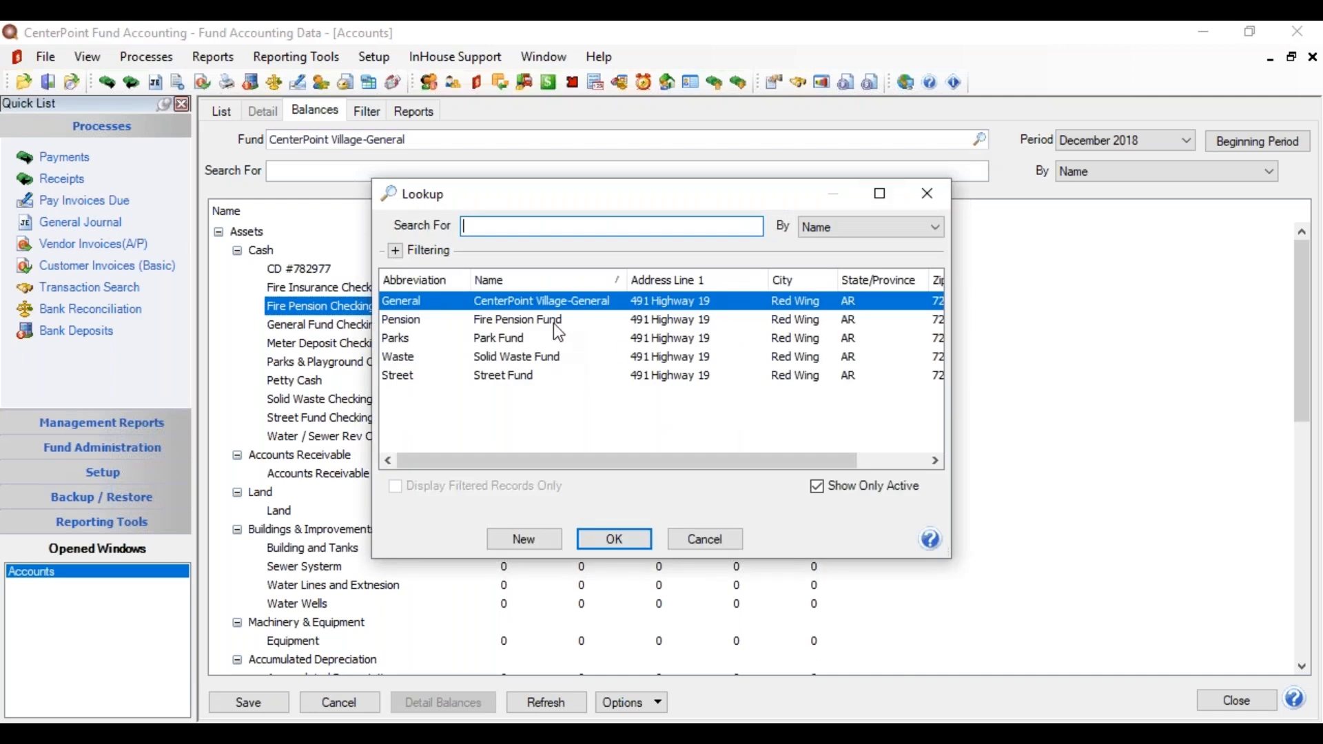
pyautogui.click(610, 539)
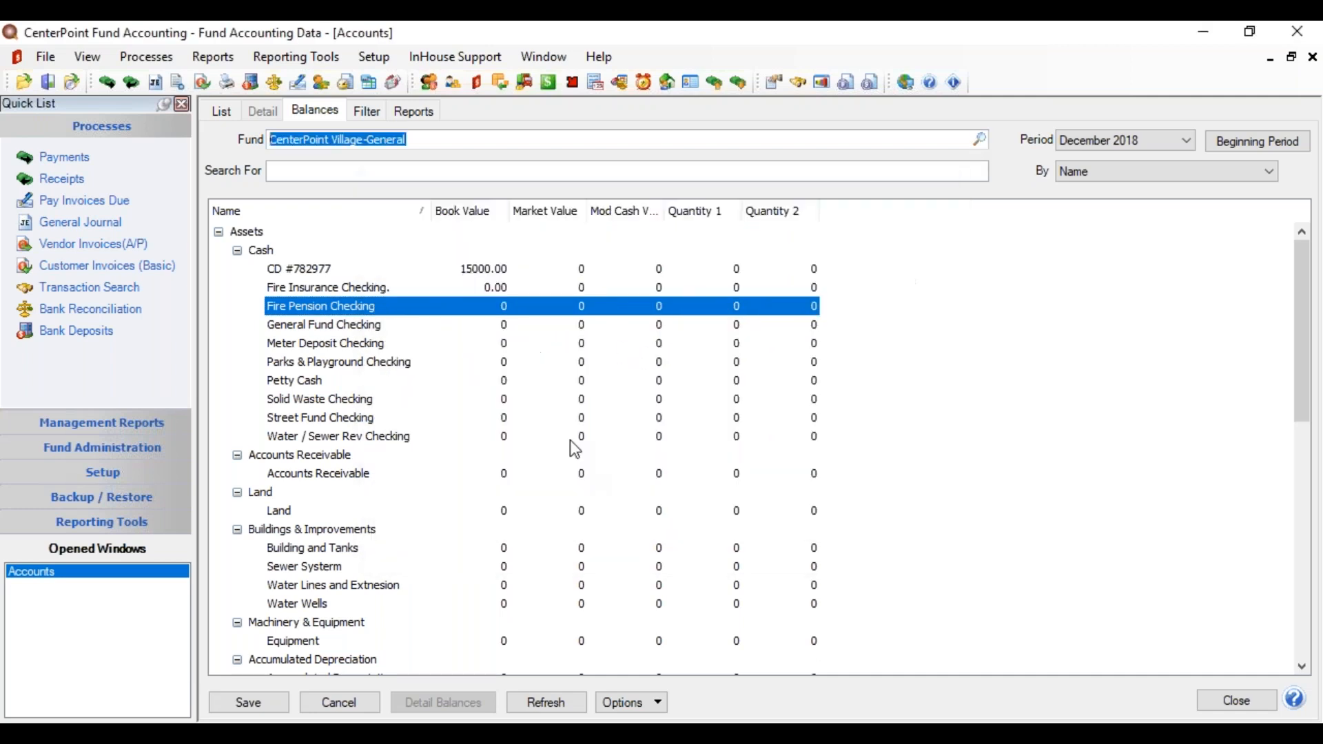
pyautogui.click(390, 331)
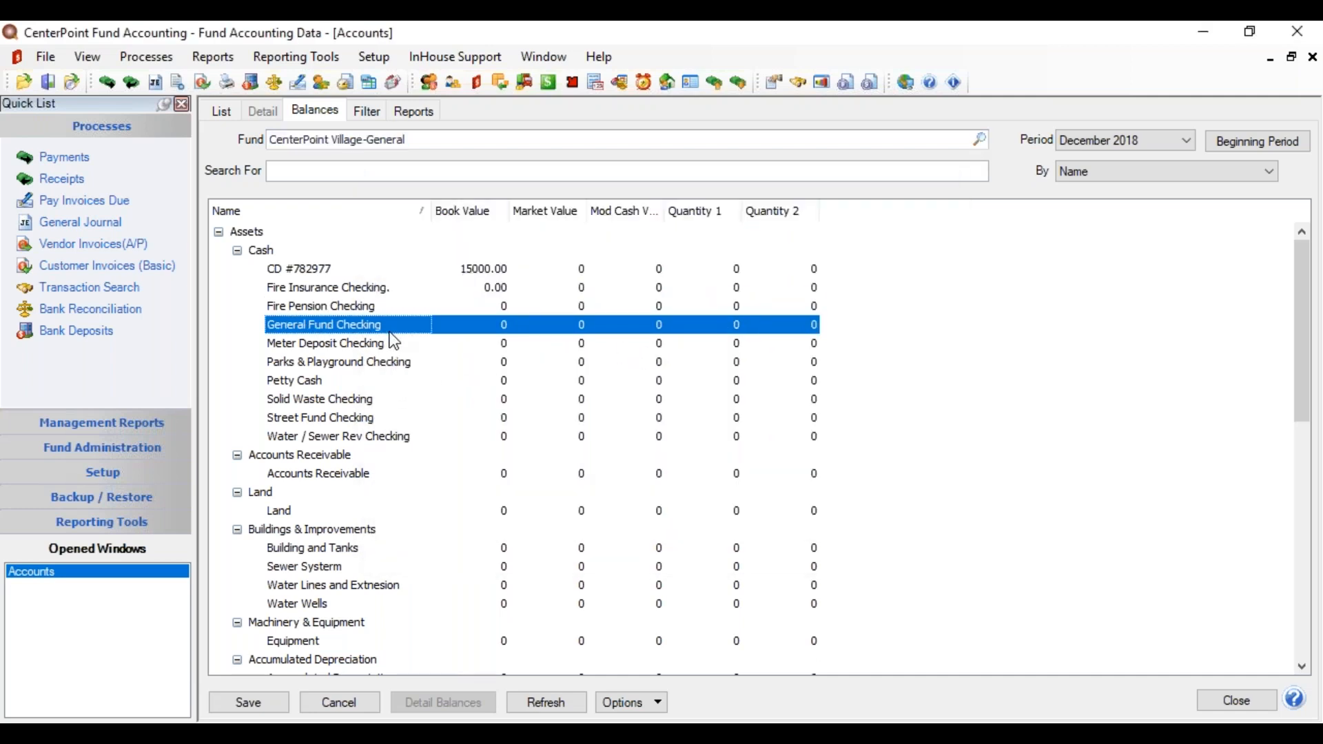
pyautogui.click(475, 325)
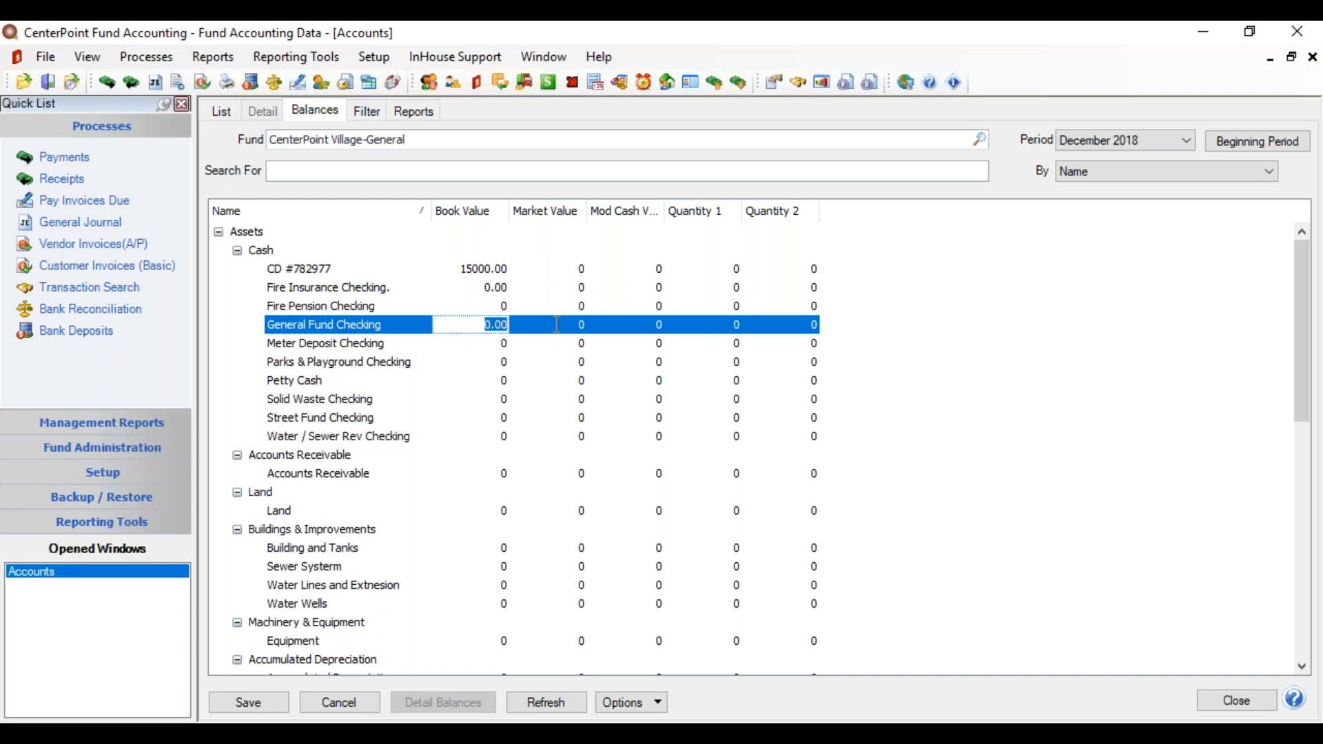
pyautogui.write('35000.00')
pyautogui.press('Tab')
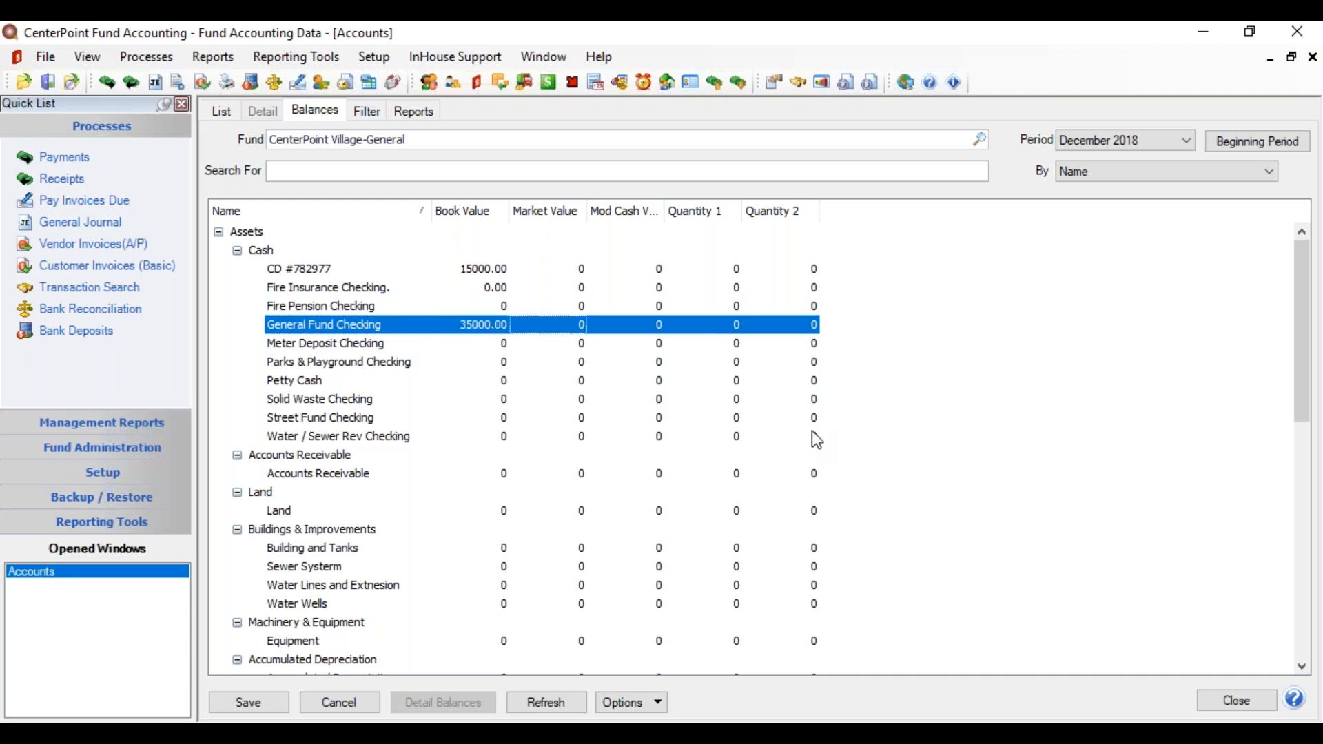
pyautogui.moveTo(1295, 303); pyautogui.dragTo(1300, 346)
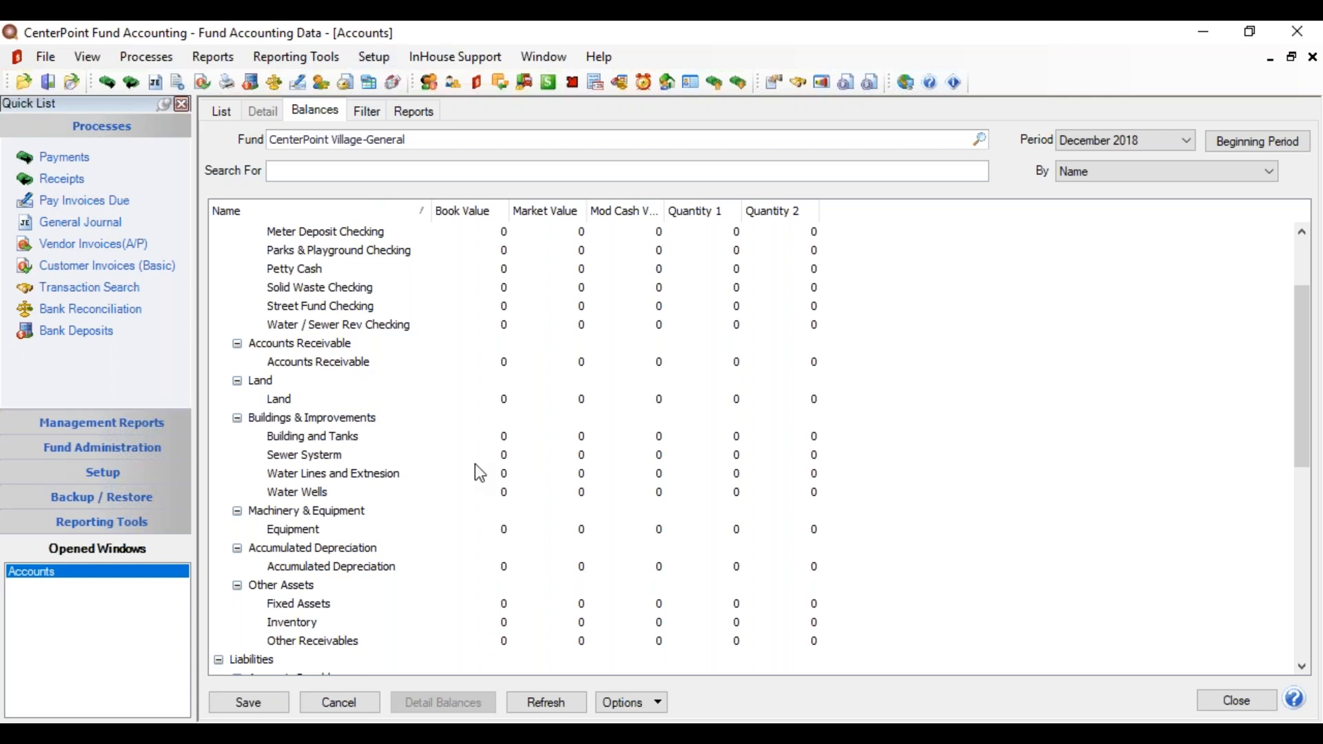
pyautogui.click(503, 436)
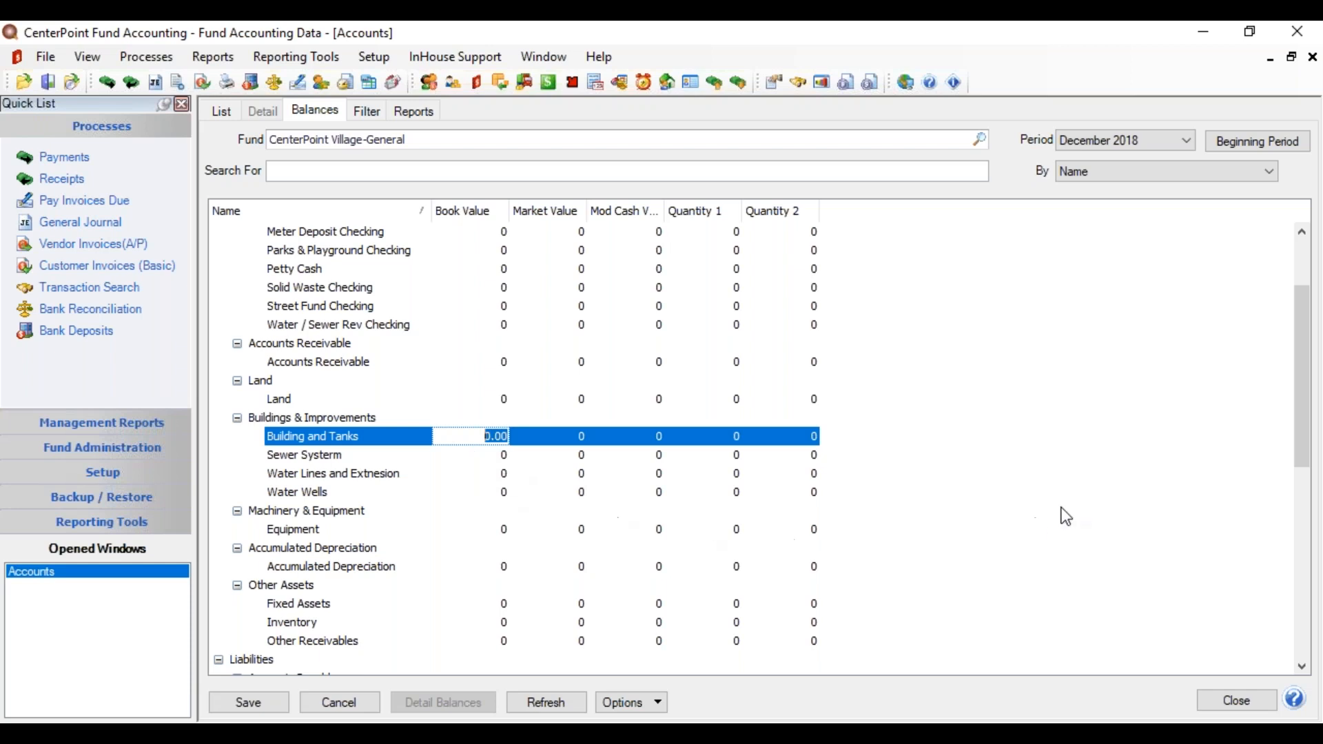
pyautogui.moveTo(1300, 369); pyautogui.dragTo(1316, 445)
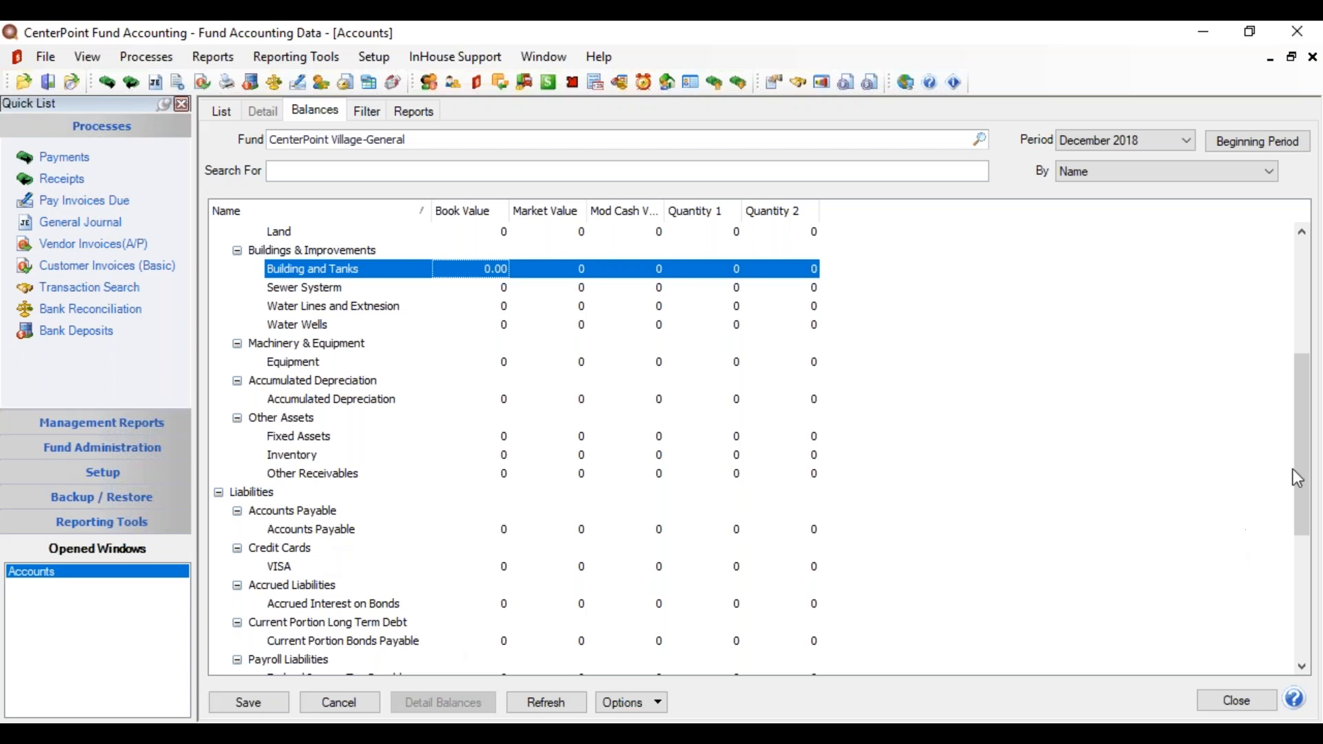
pyautogui.moveTo(1304, 470); pyautogui.dragTo(1303, 567)
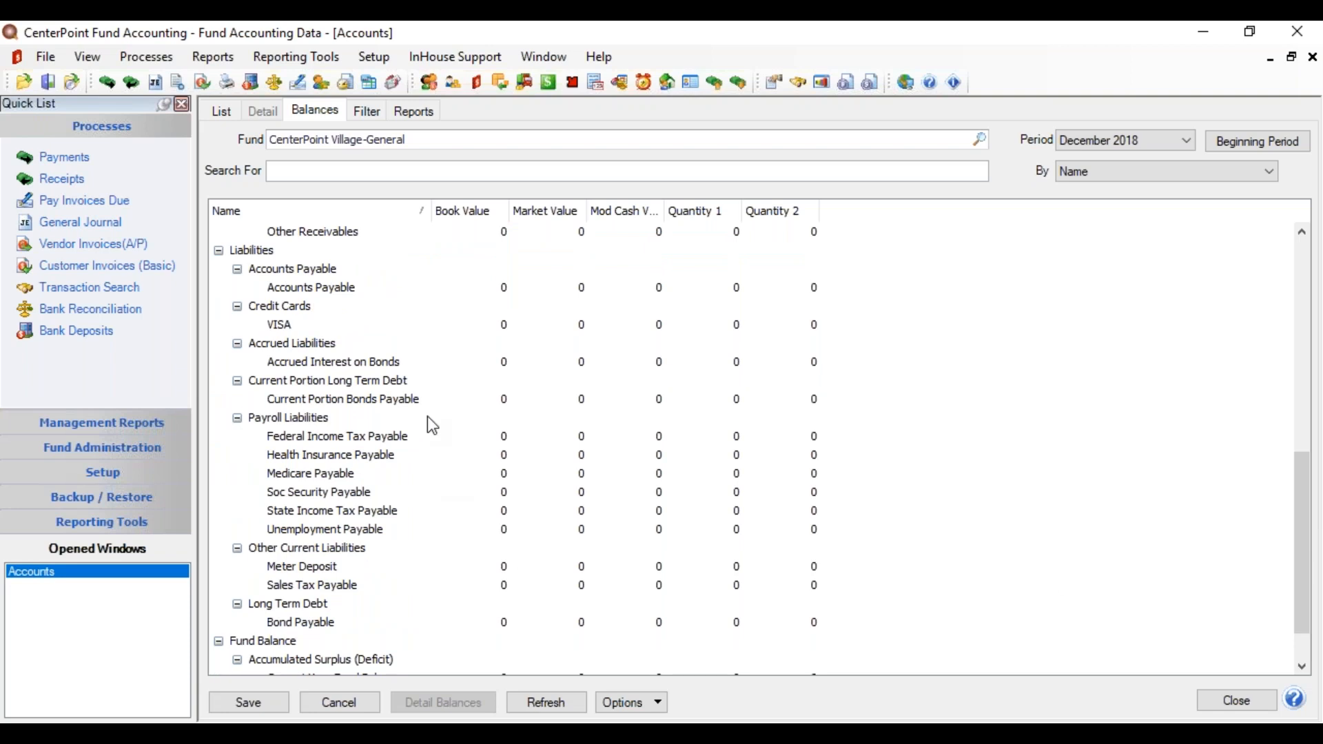
# Step: Enter 20000.00 as the Bond Payable book value
pyautogui.click(479, 623)
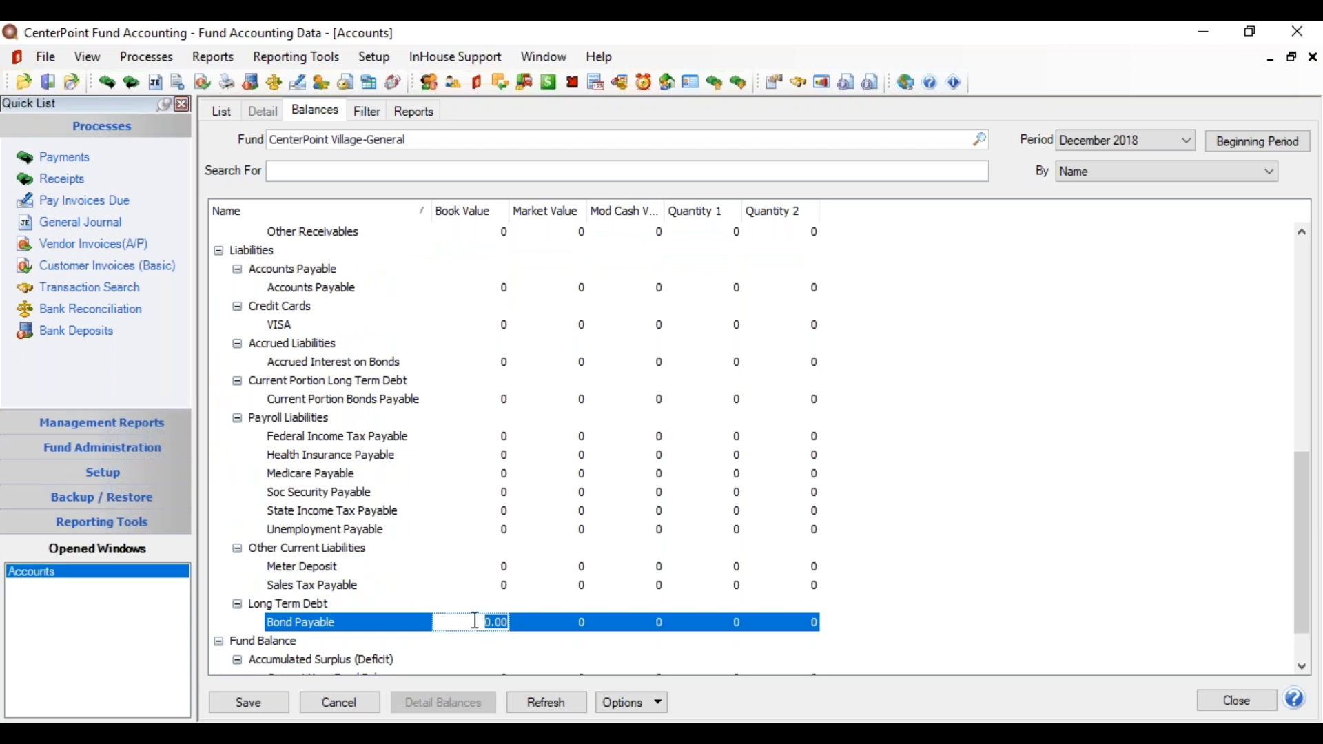
pyautogui.write('20000.00')
pyautogui.press('Tab')
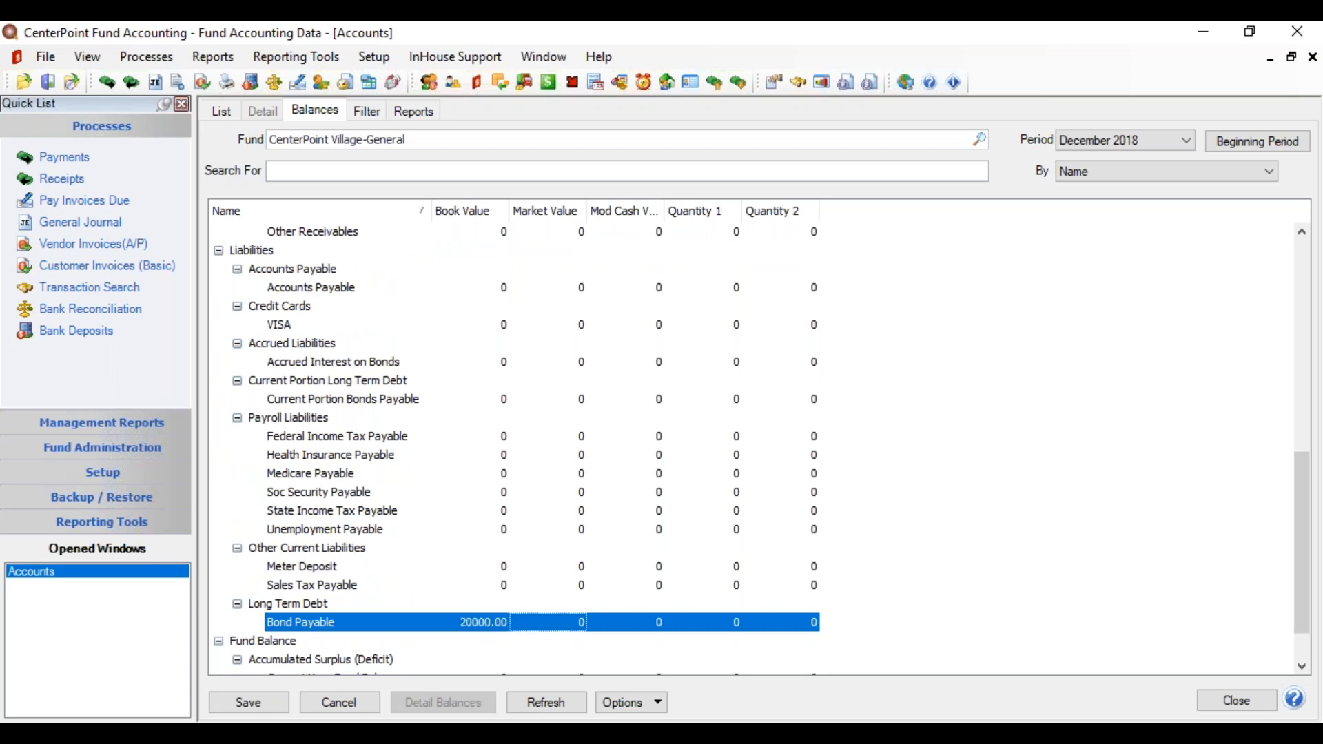
pyautogui.moveTo(1306, 517); pyautogui.dragTo(1308, 541)
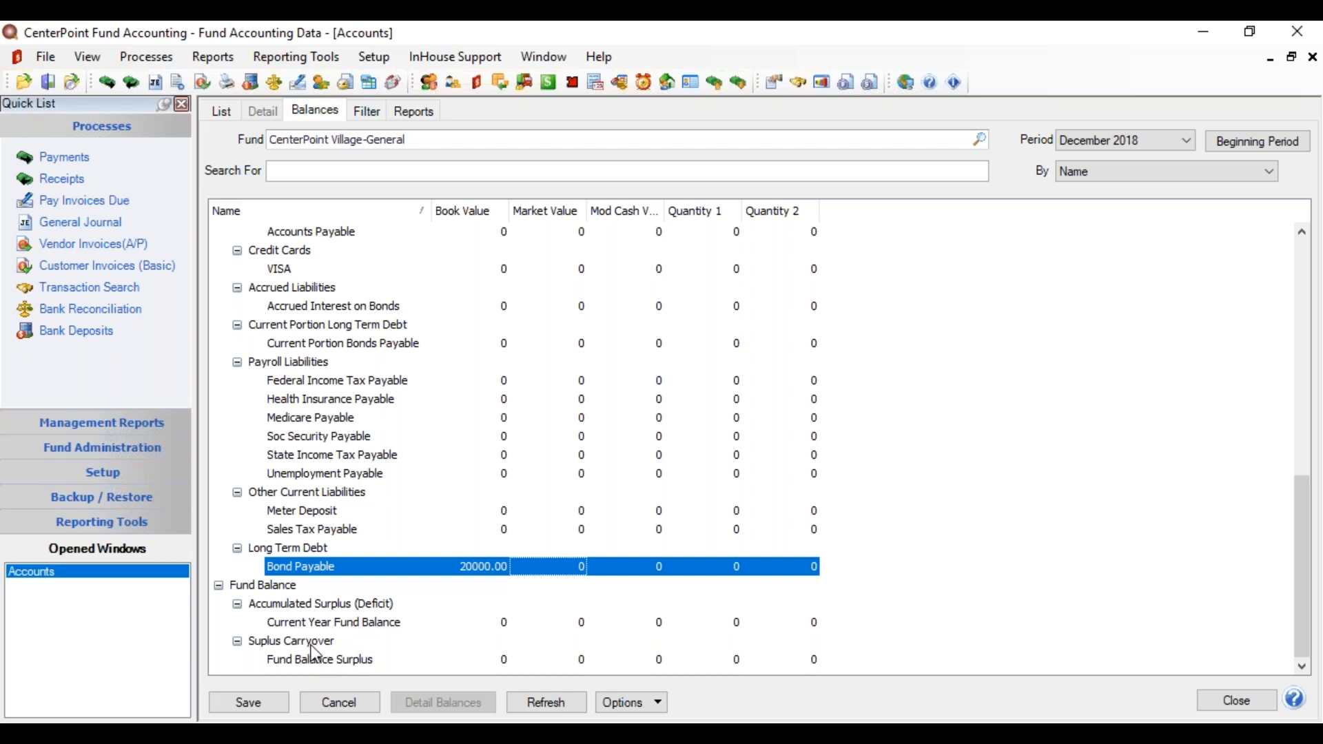
# Step: Enter 75000.00 for Fund Balance Surplus and save the beginning balances
pyautogui.click(456, 661)
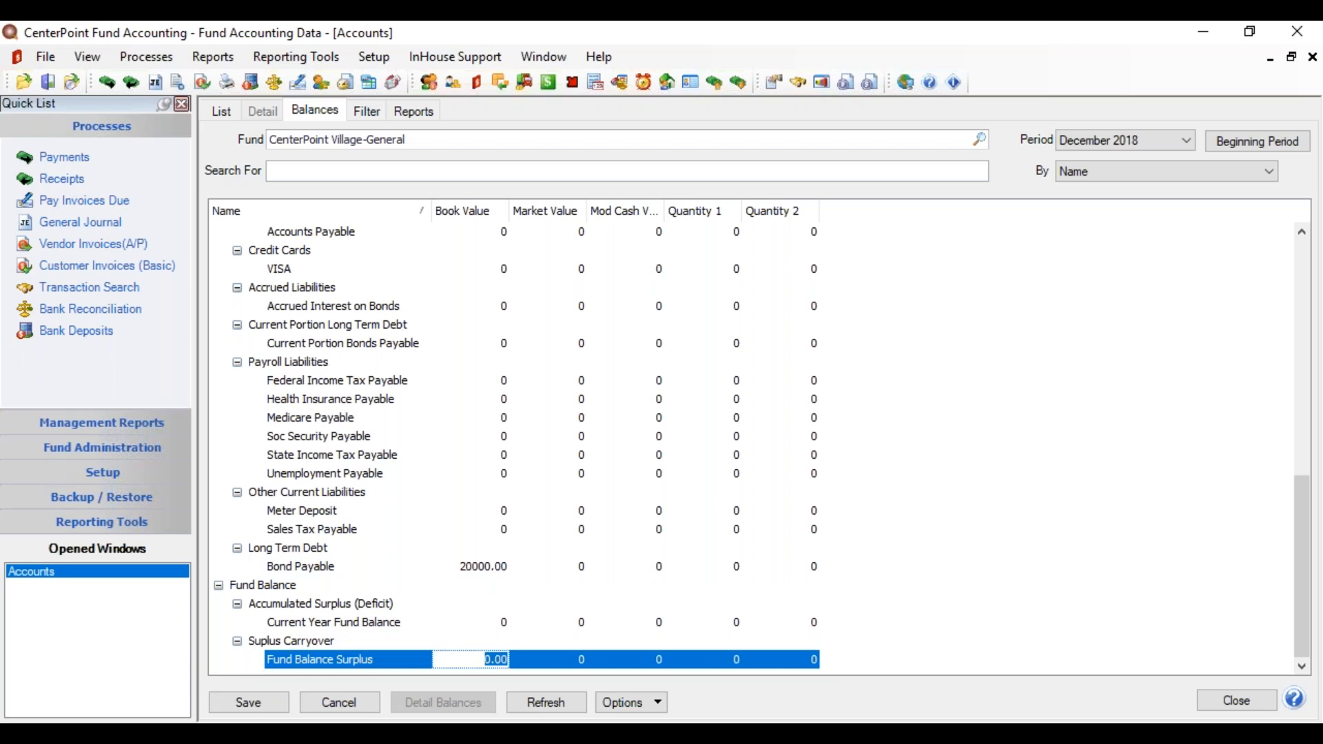
pyautogui.write('75000.00')
pyautogui.press('Tab')
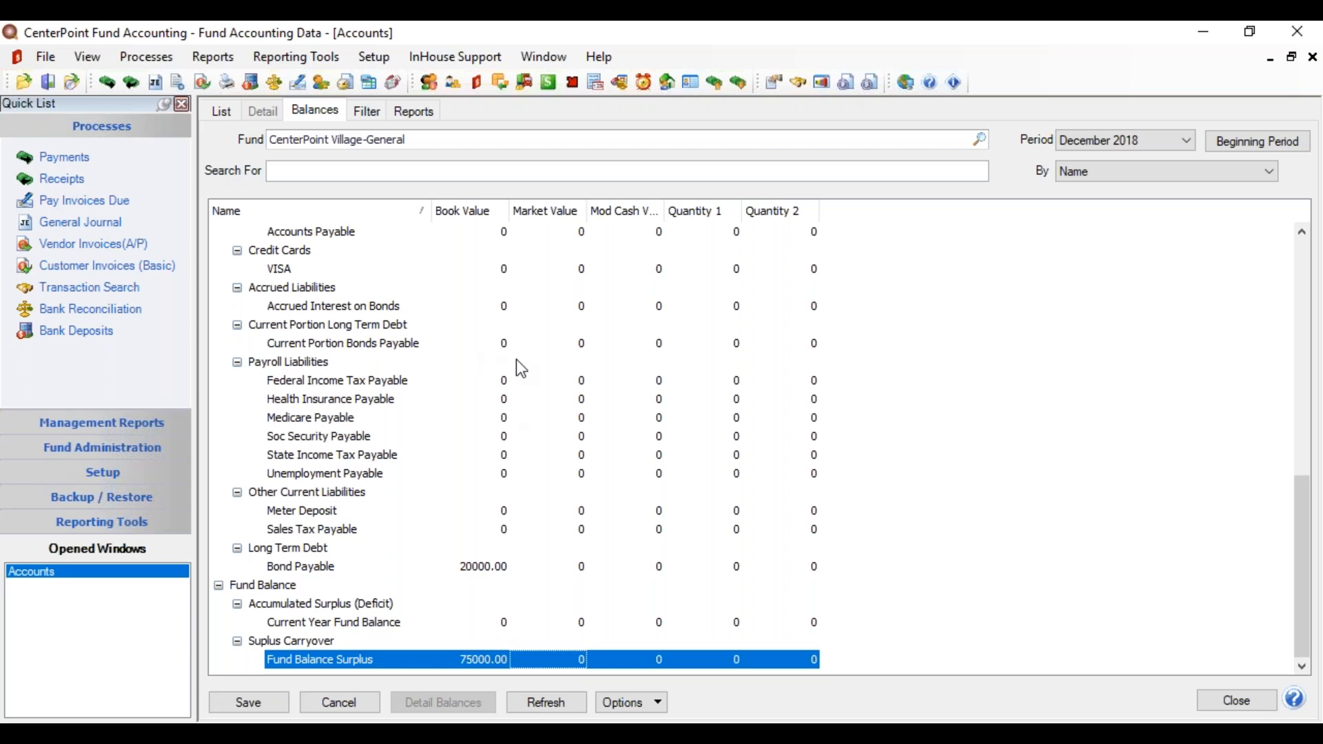
pyautogui.click(258, 702)
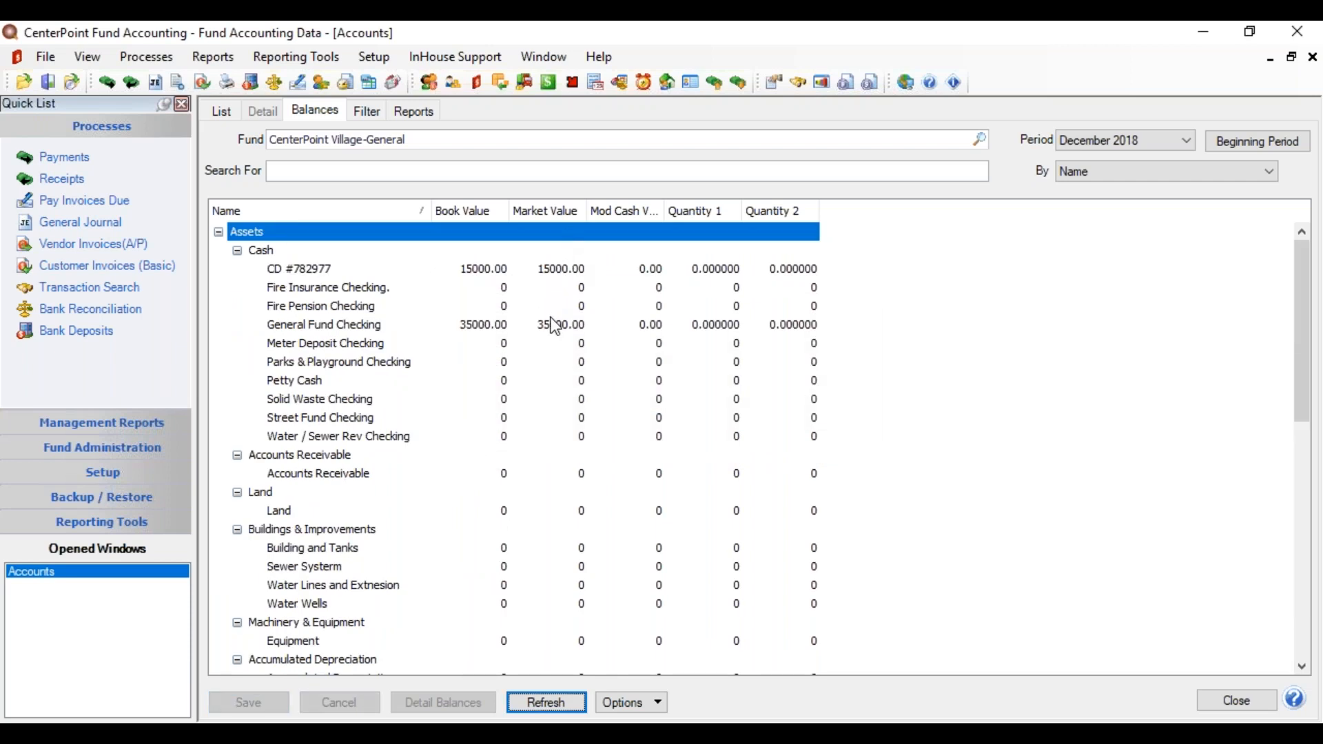
pyautogui.moveTo(1316, 322); pyautogui.dragTo(1316, 572)
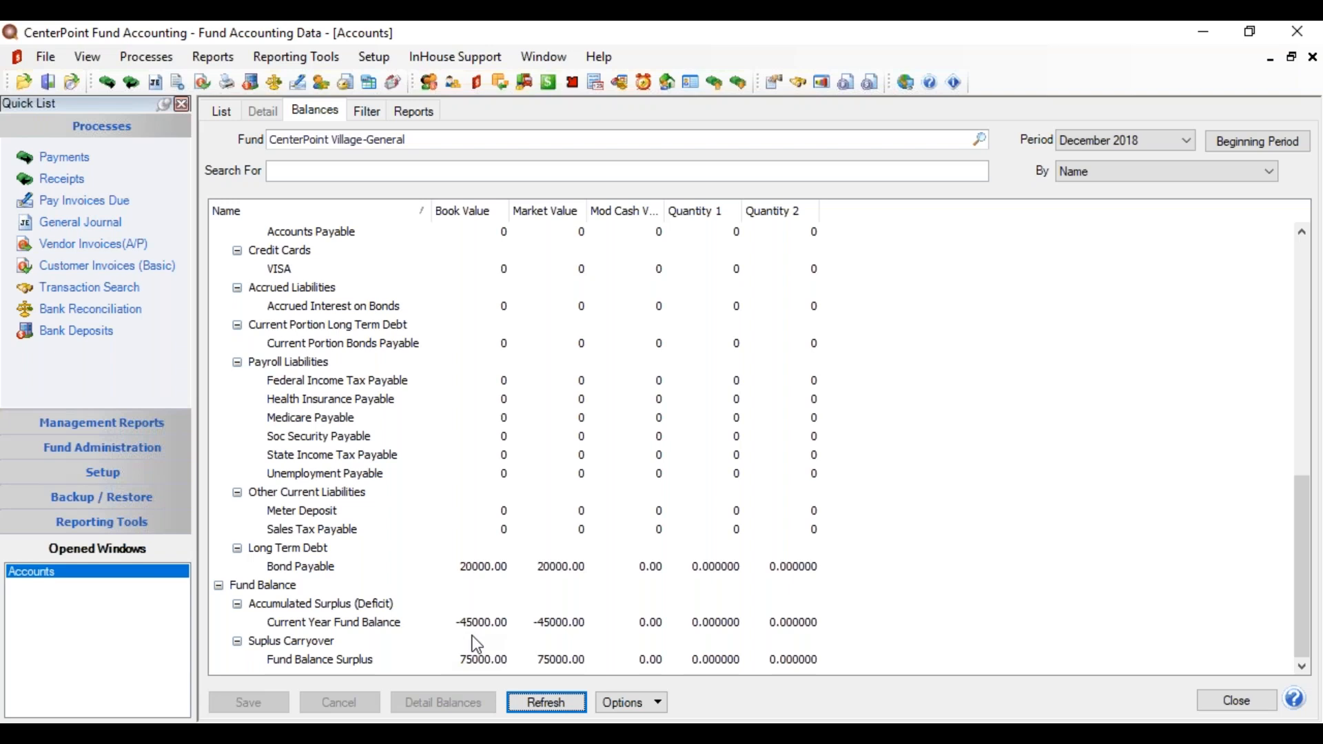
pyautogui.moveTo(1297, 540); pyautogui.dragTo(1281, 296)
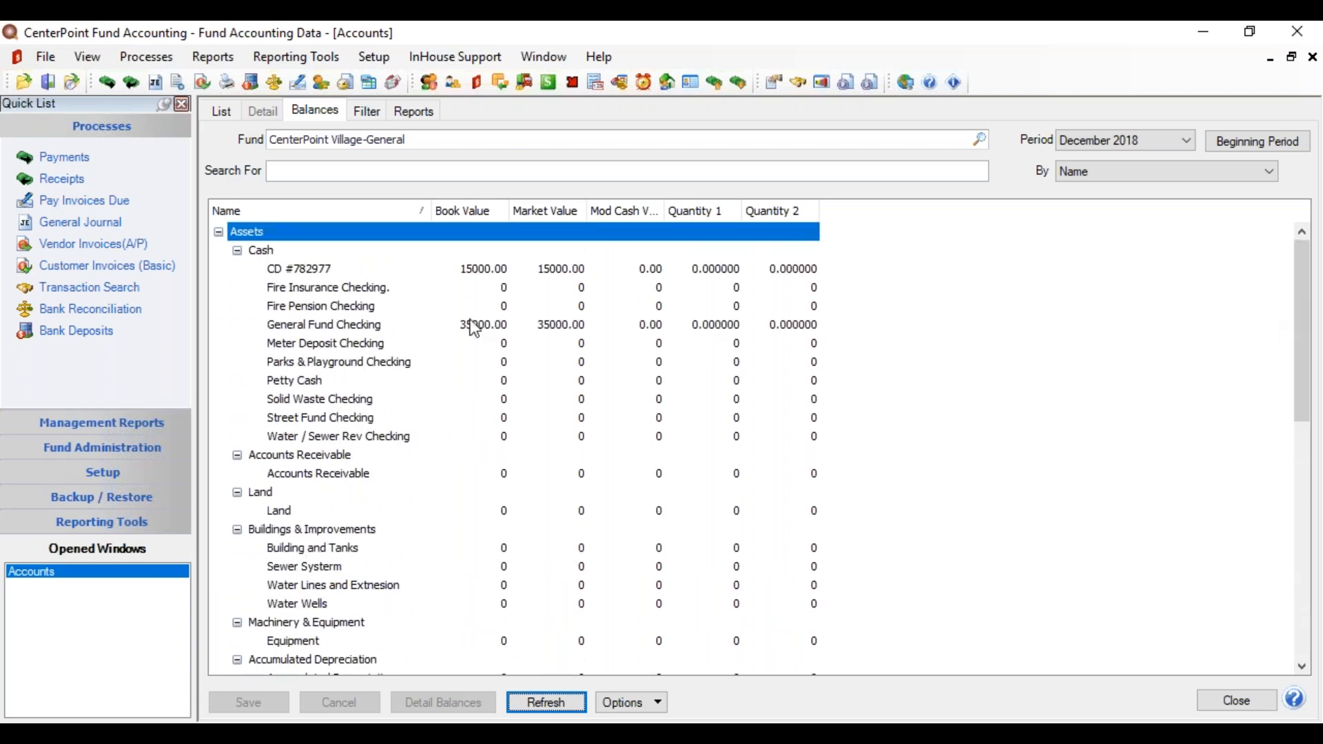
# Step: Open Setup > Fixed Assets > Fixed Assets and show its Balances tab
pyautogui.click(373, 62)
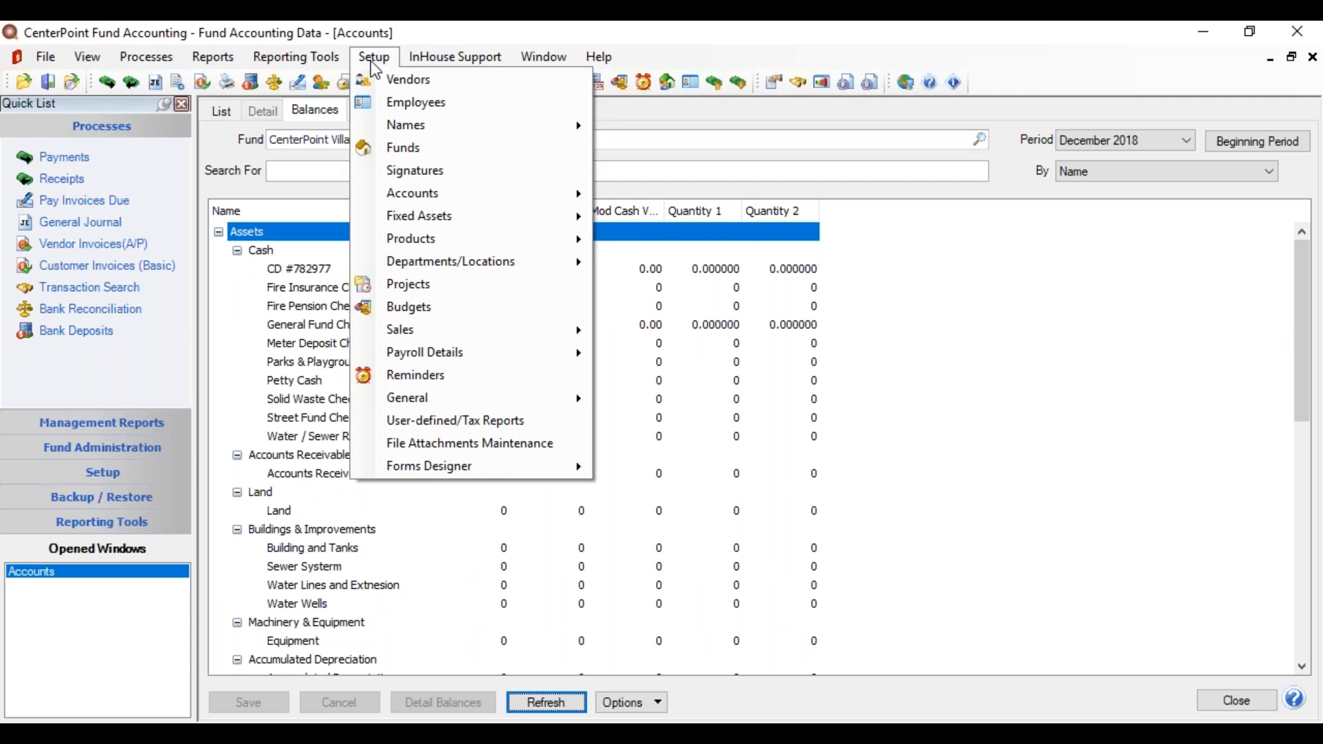
pyautogui.moveTo(419, 218)
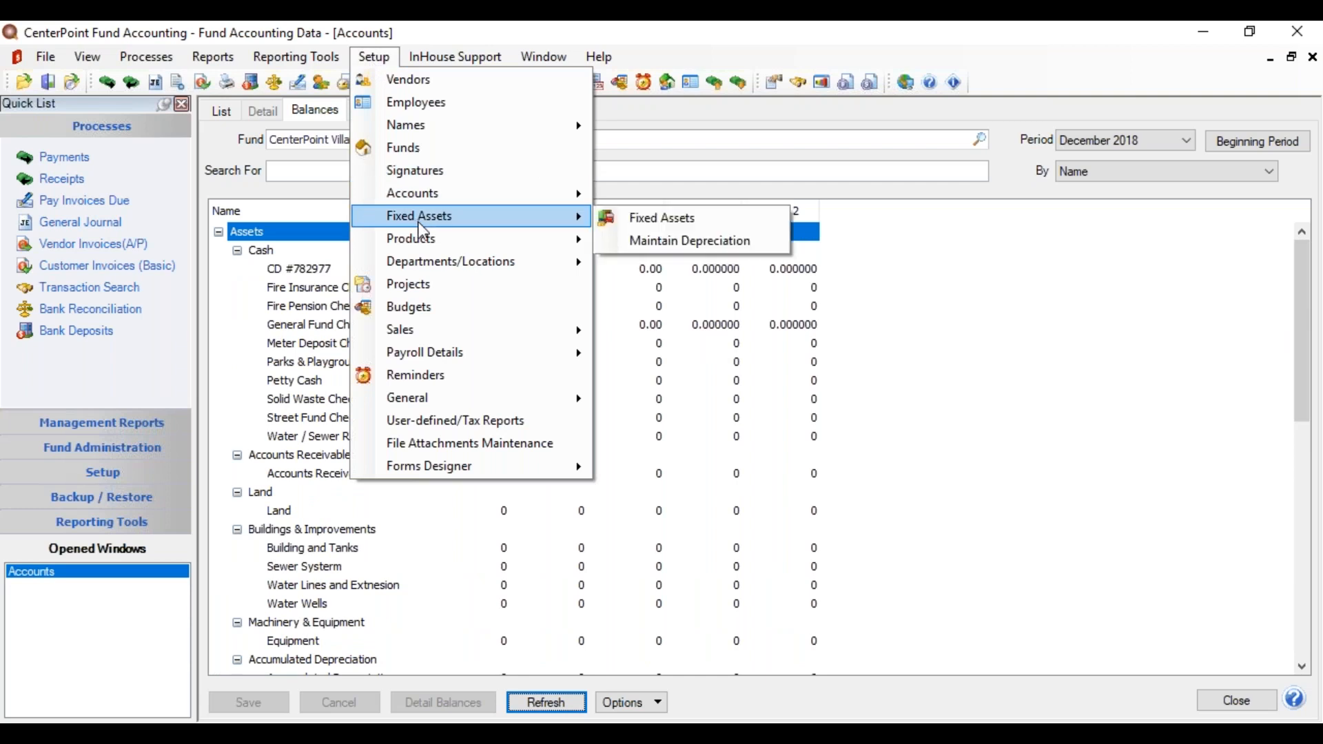
pyautogui.click(638, 225)
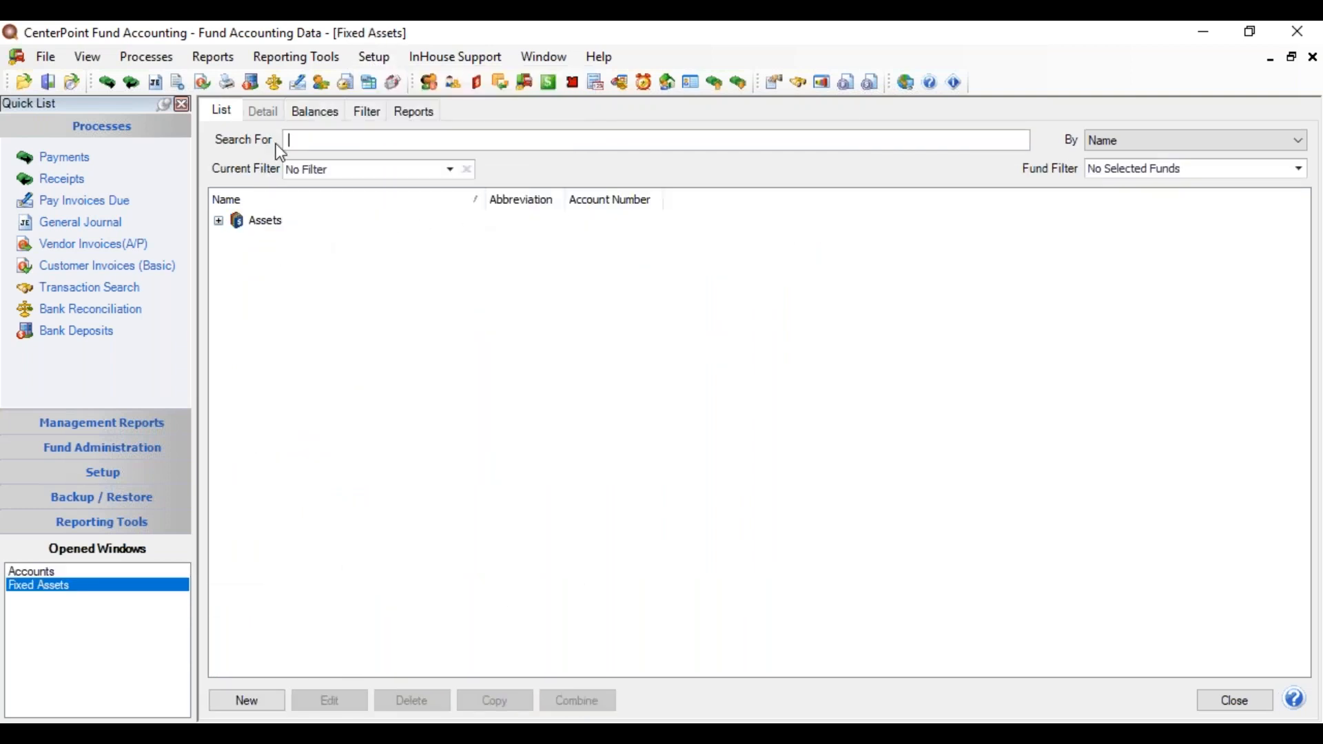
pyautogui.click(317, 112)
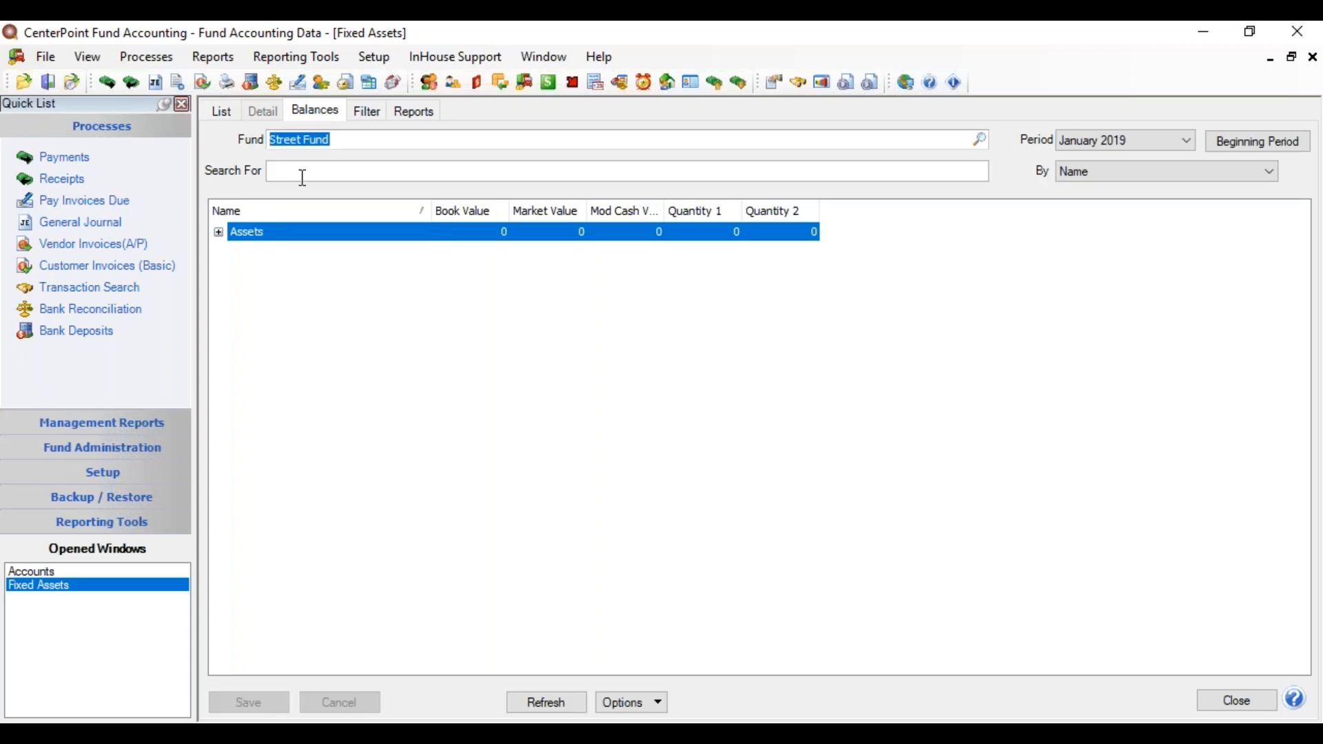
# Step: Select the CenterPoint Village-General fund and the December 2018 beginning period
pyautogui.click(986, 145)
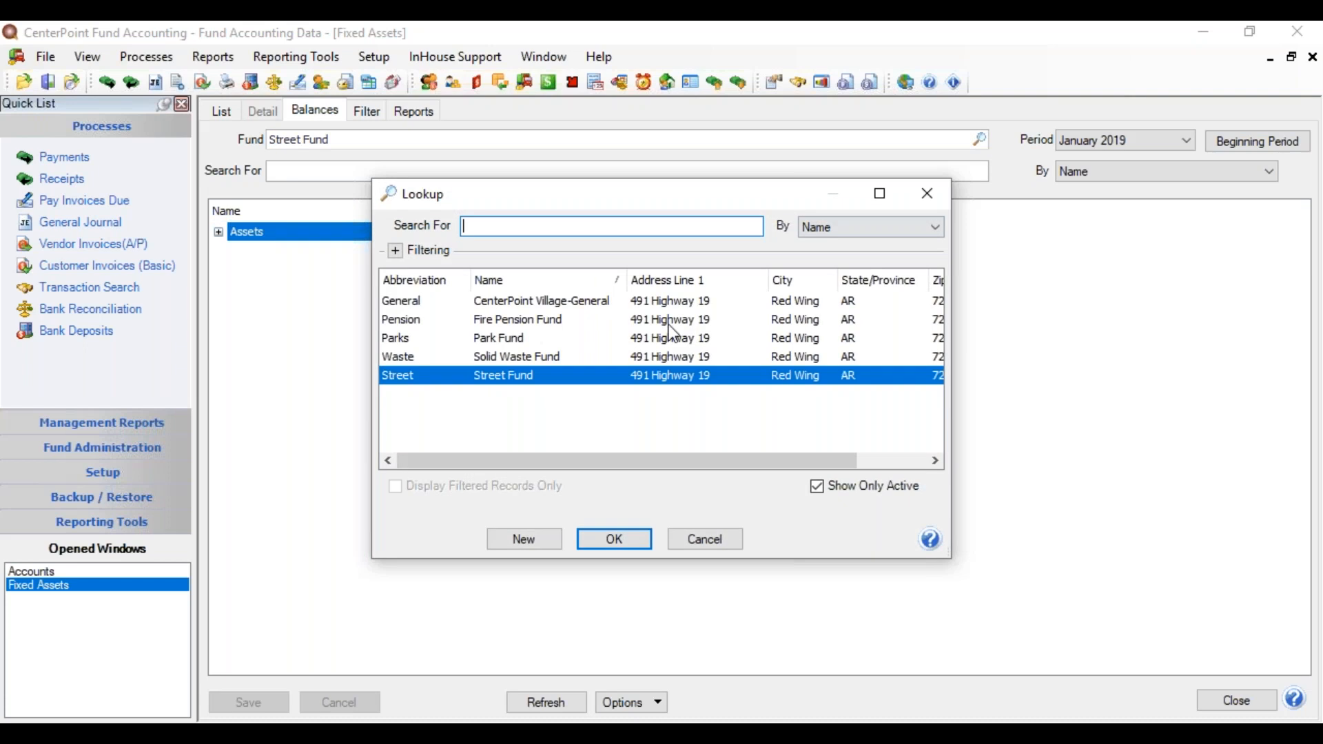
pyautogui.click(602, 302)
pyautogui.doubleClick(602, 303)
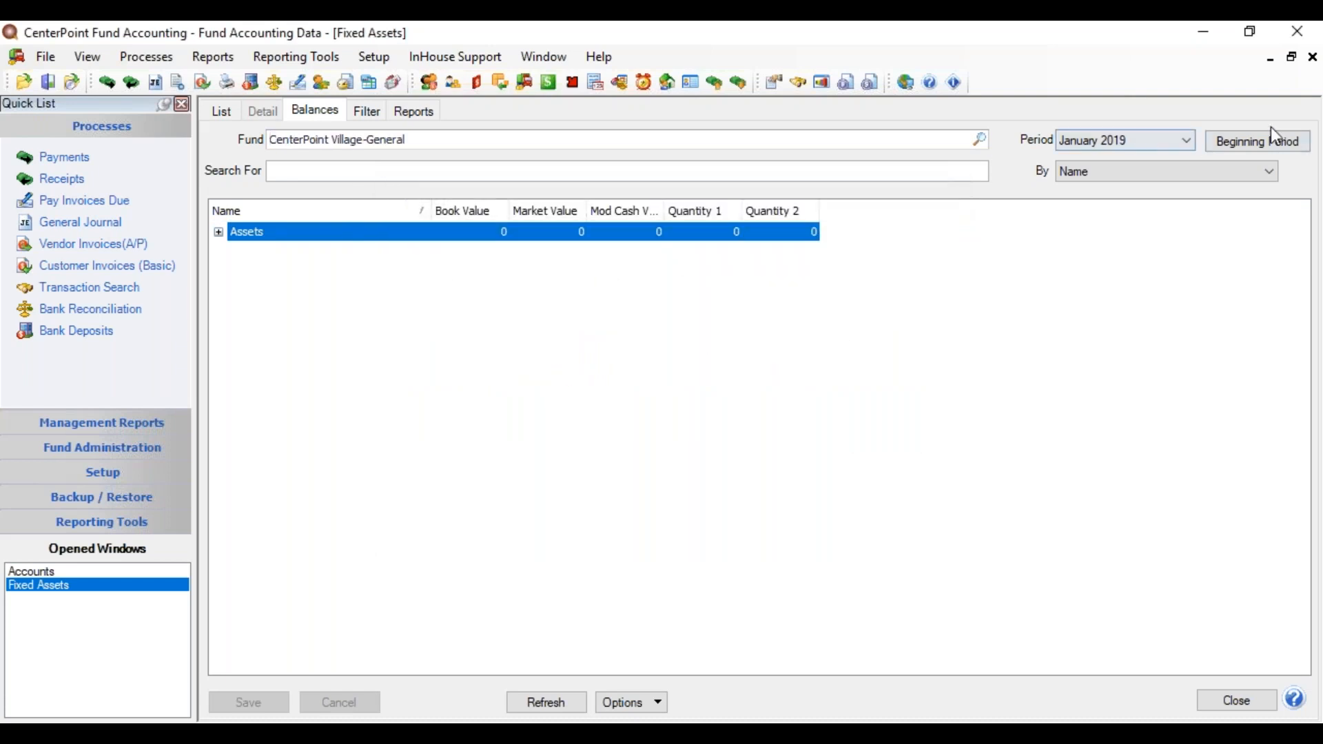
pyautogui.click(1273, 148)
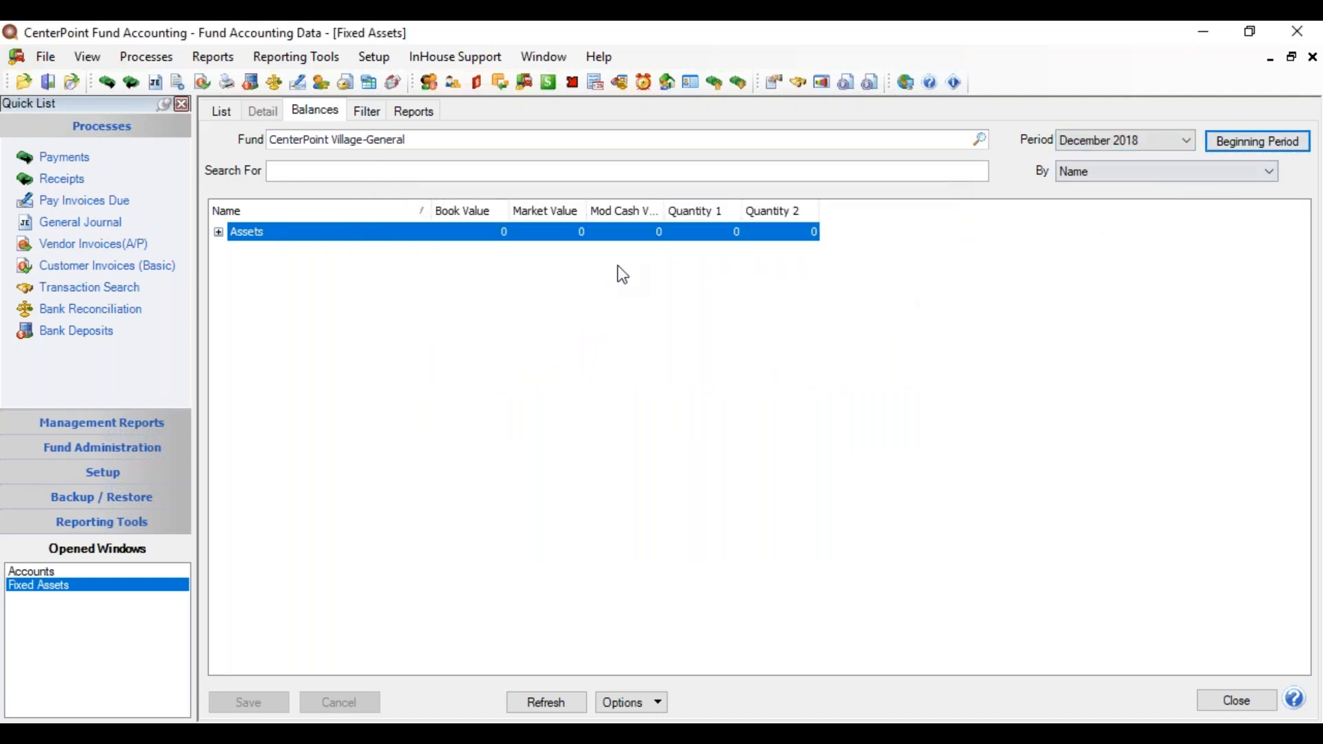
# Step: Expand all asset groups and enter book values: 16 Tractor 21000.00, Mower 8000.00, Skidsteer Loader 35000.00
pyautogui.rightClick(462, 242)
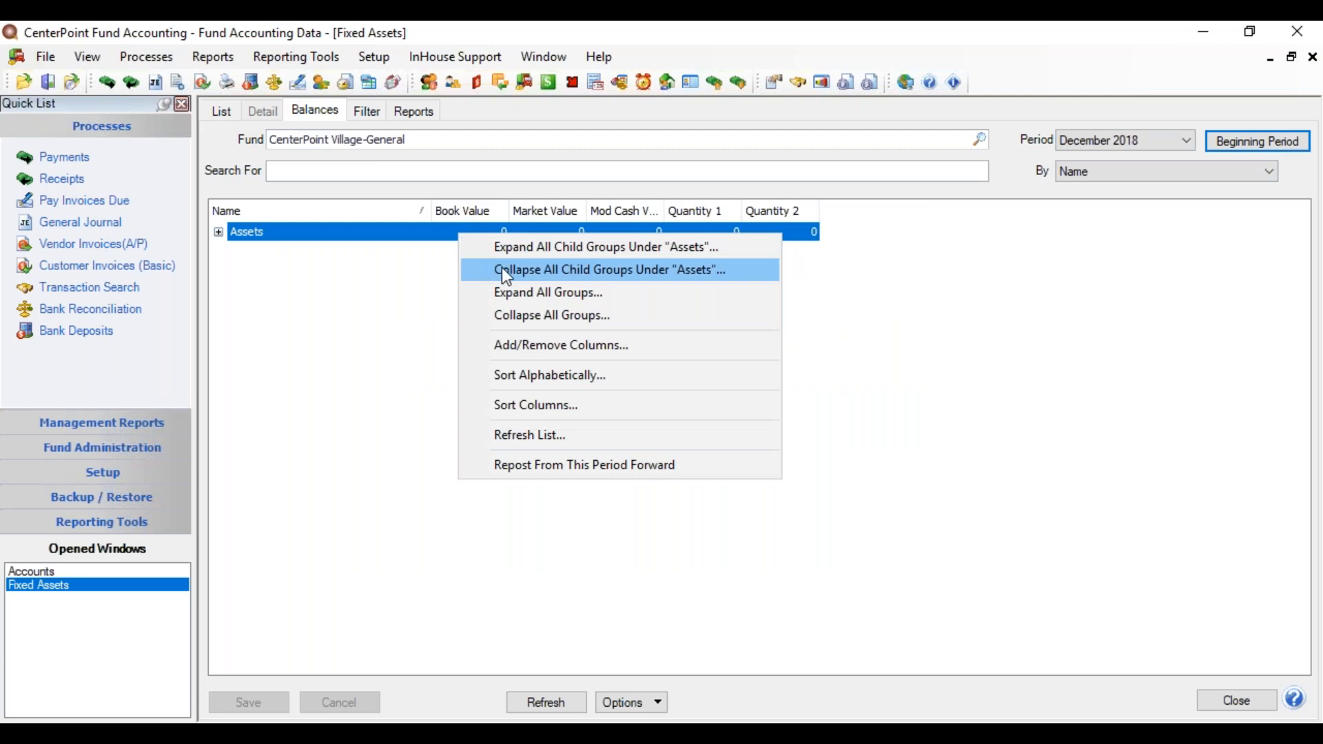
pyautogui.click(508, 292)
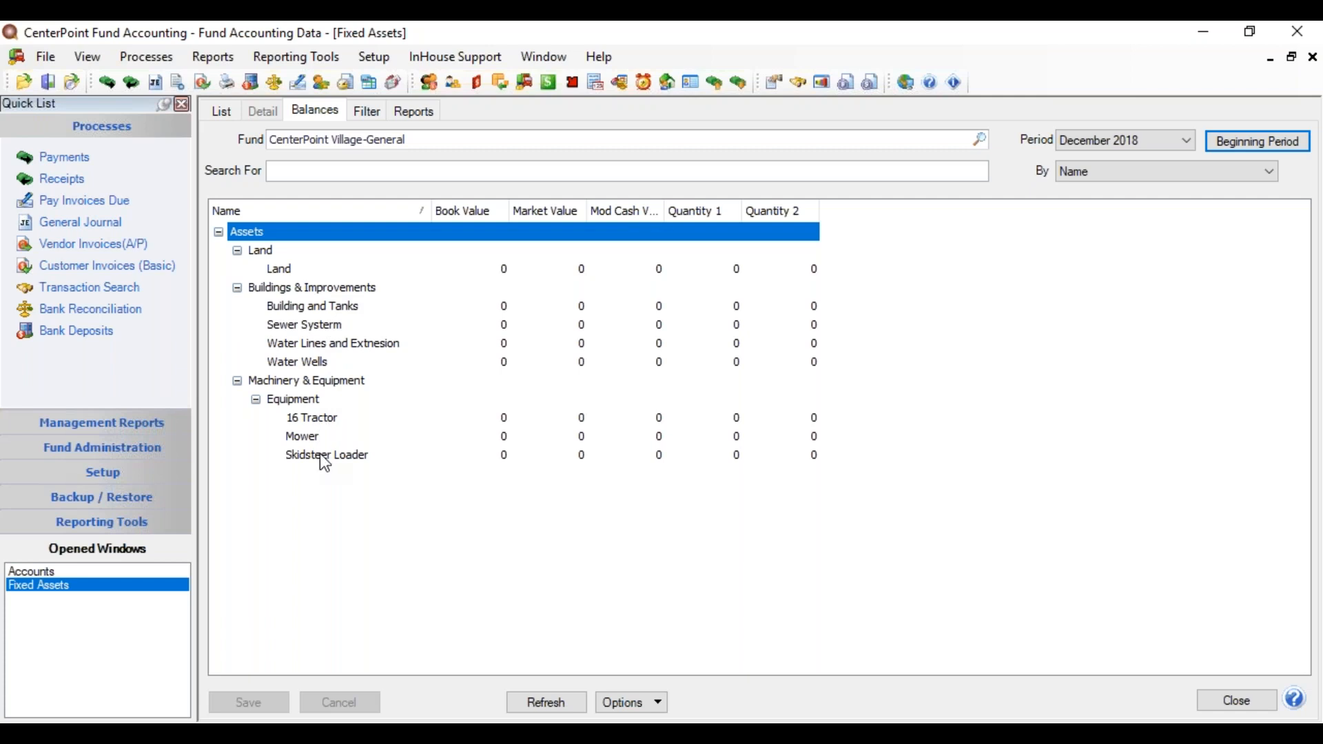
pyautogui.click(478, 419)
pyautogui.click(479, 425)
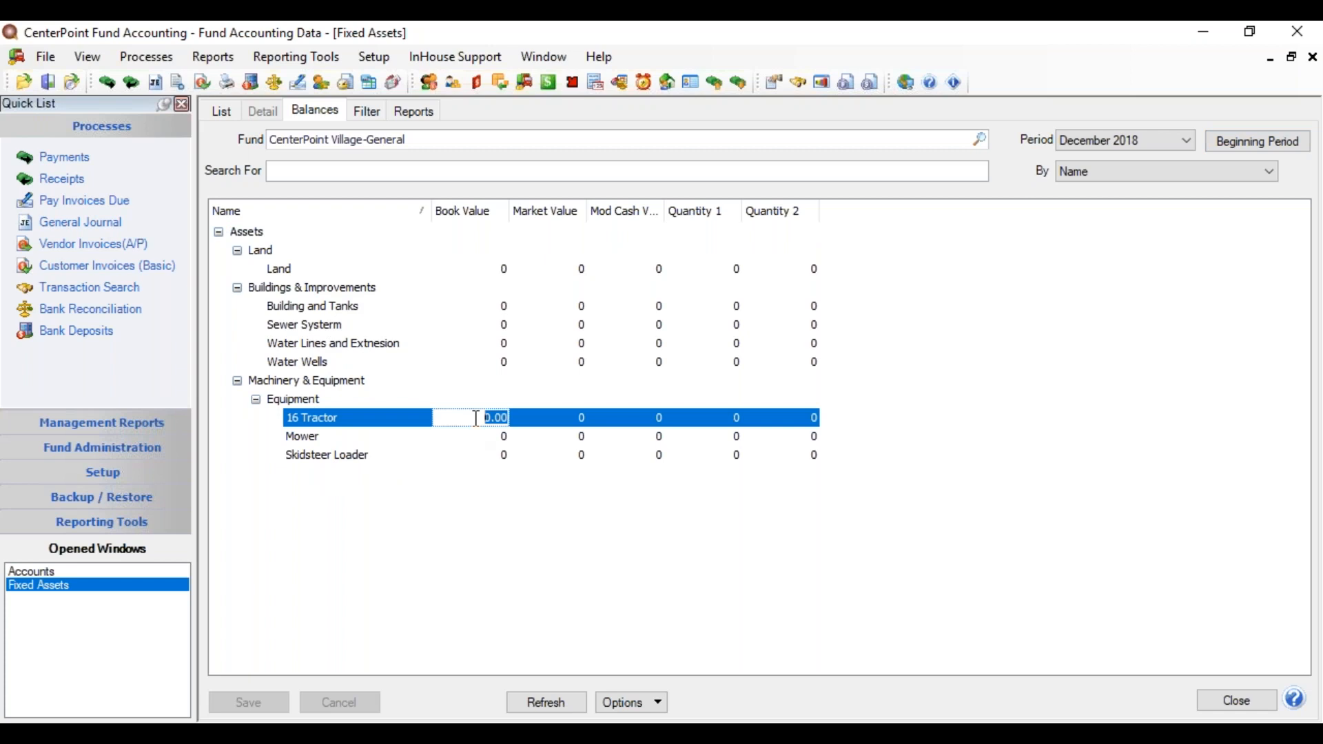
pyautogui.write('21000.00')
pyautogui.press('Tab')
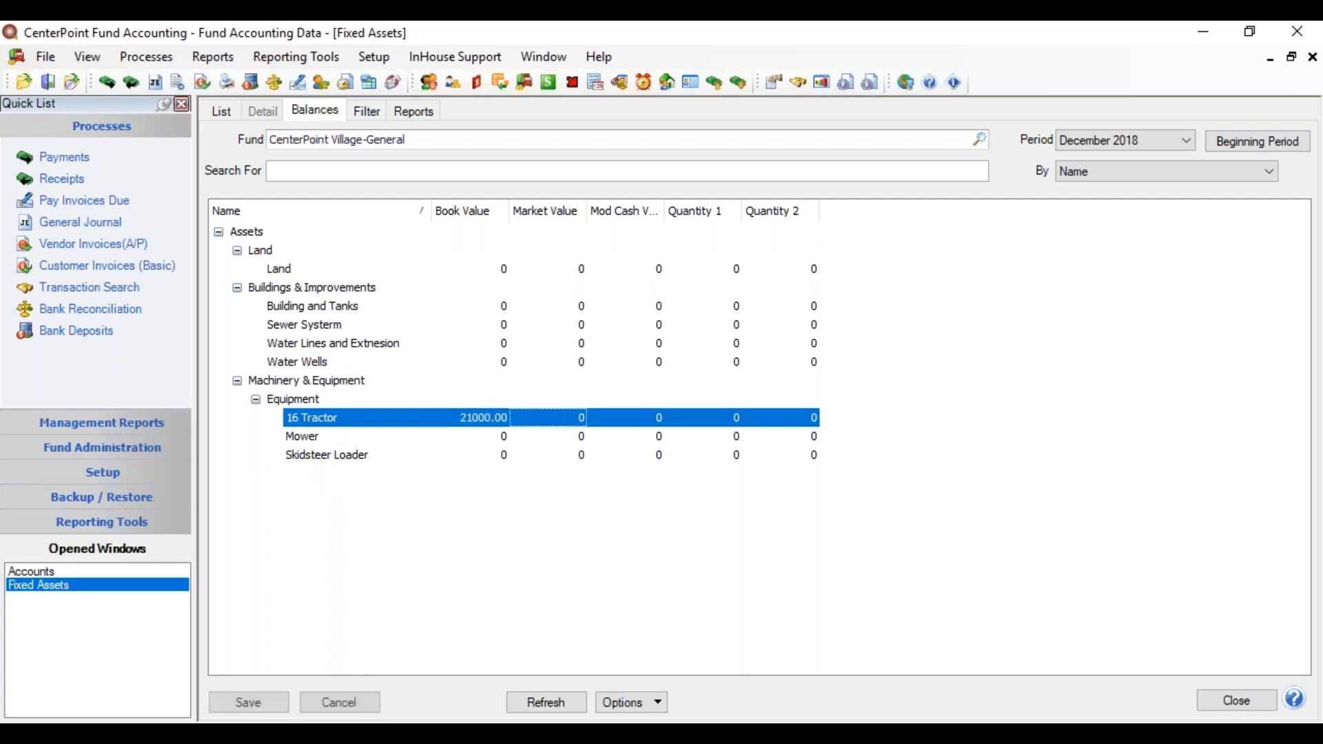
pyautogui.click(484, 437)
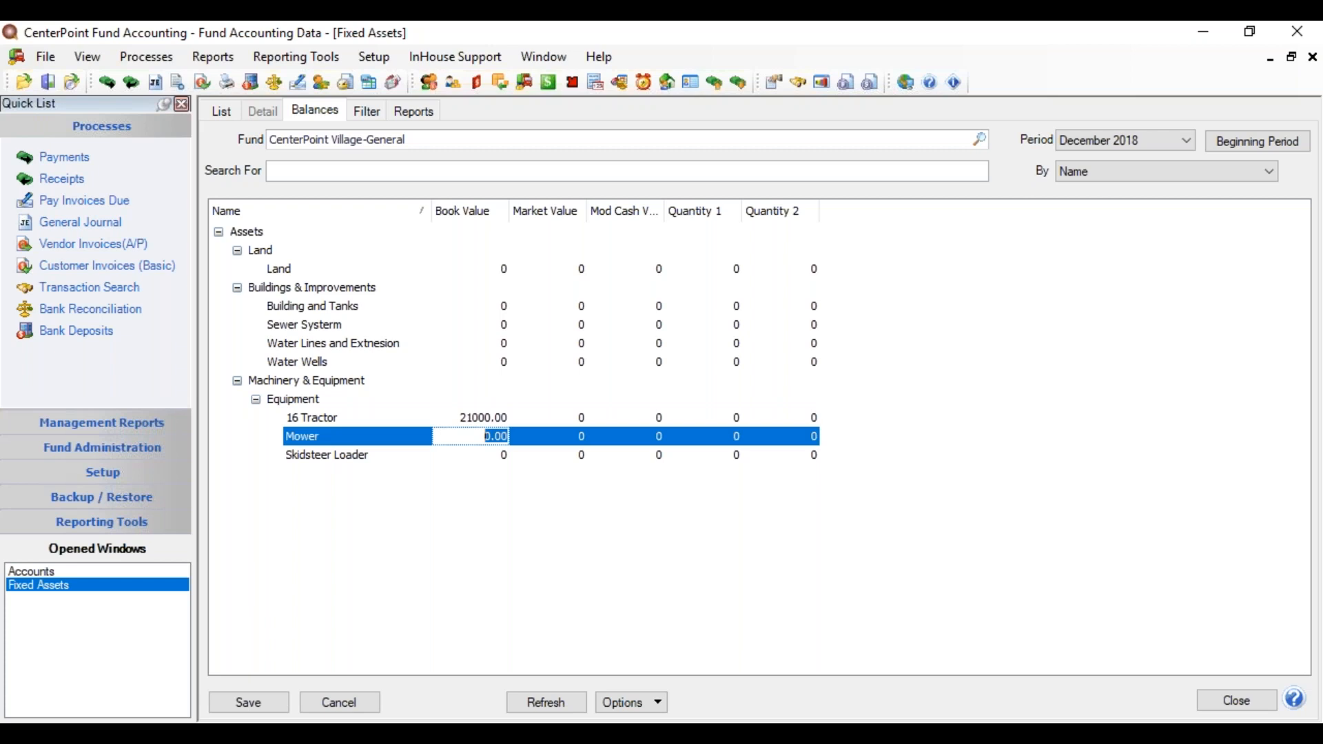
pyautogui.write('8000.00')
pyautogui.press('Tab')
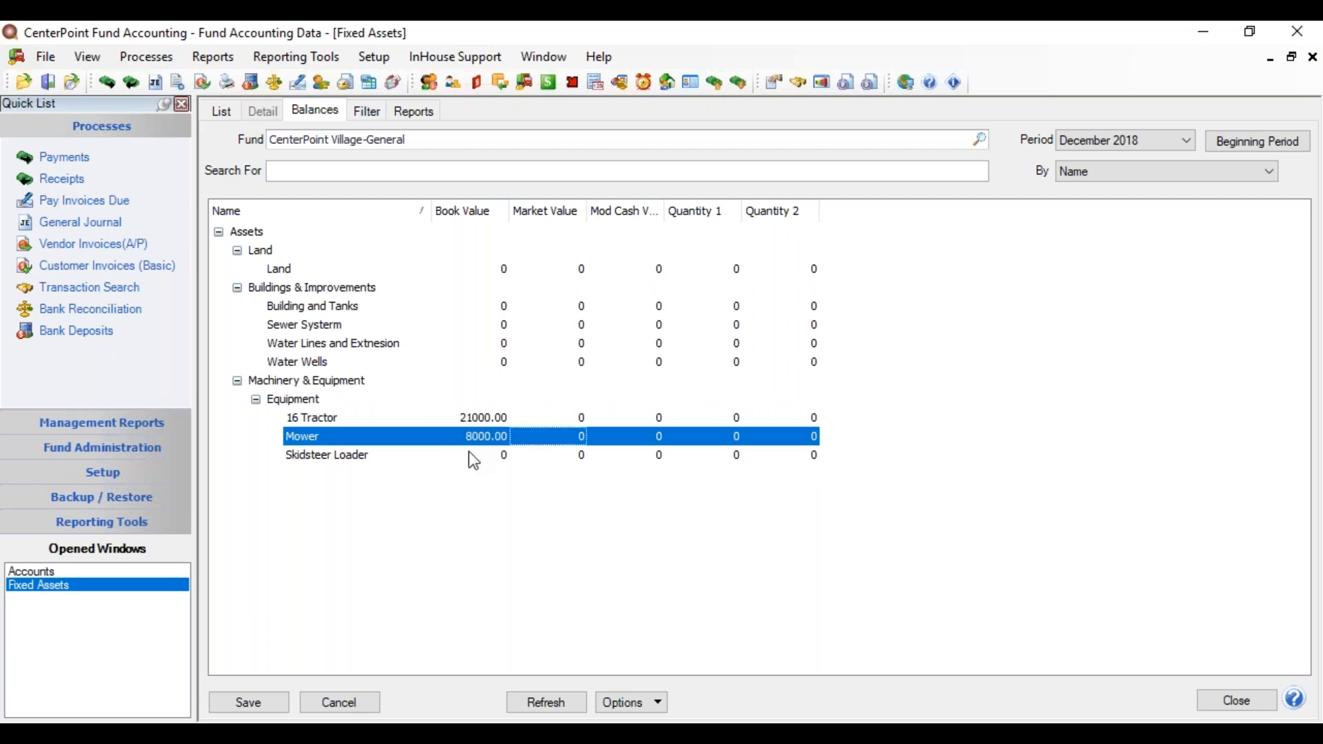
pyautogui.click(475, 456)
pyautogui.write('35000.00')
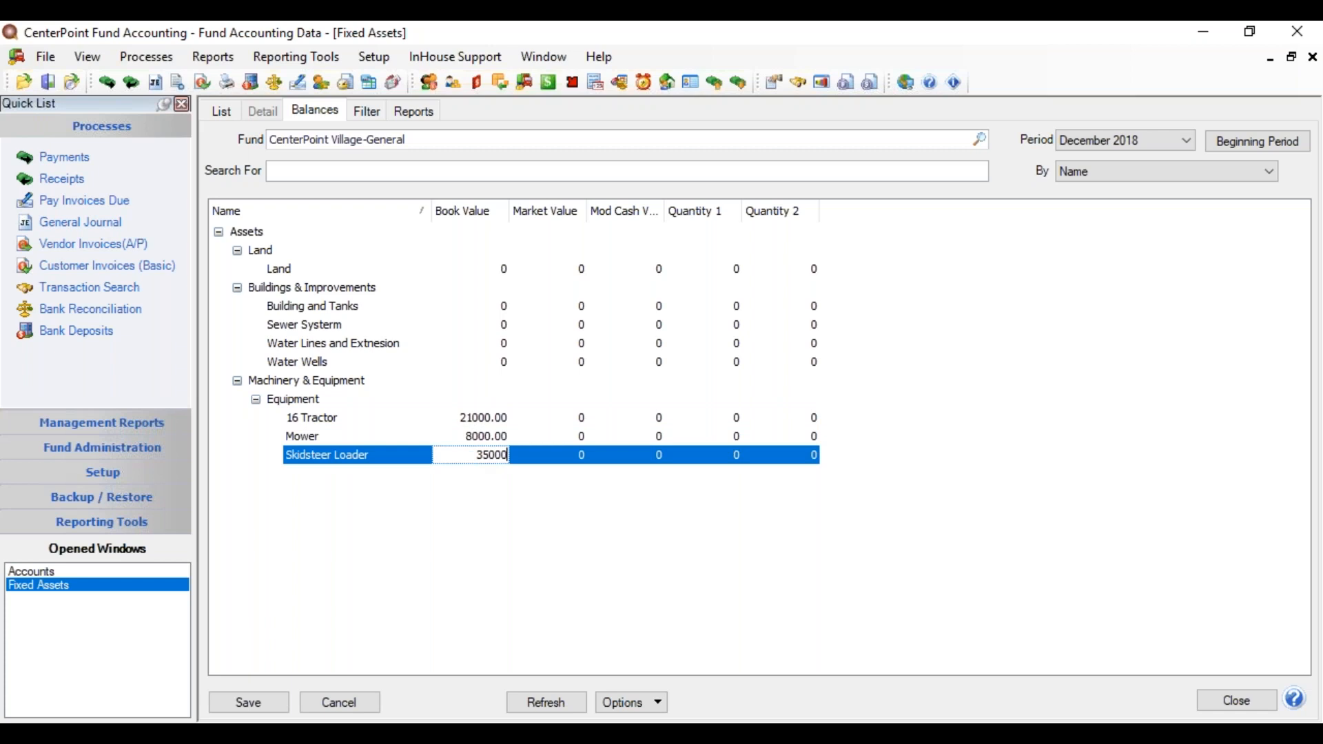
pyautogui.press('Tab')
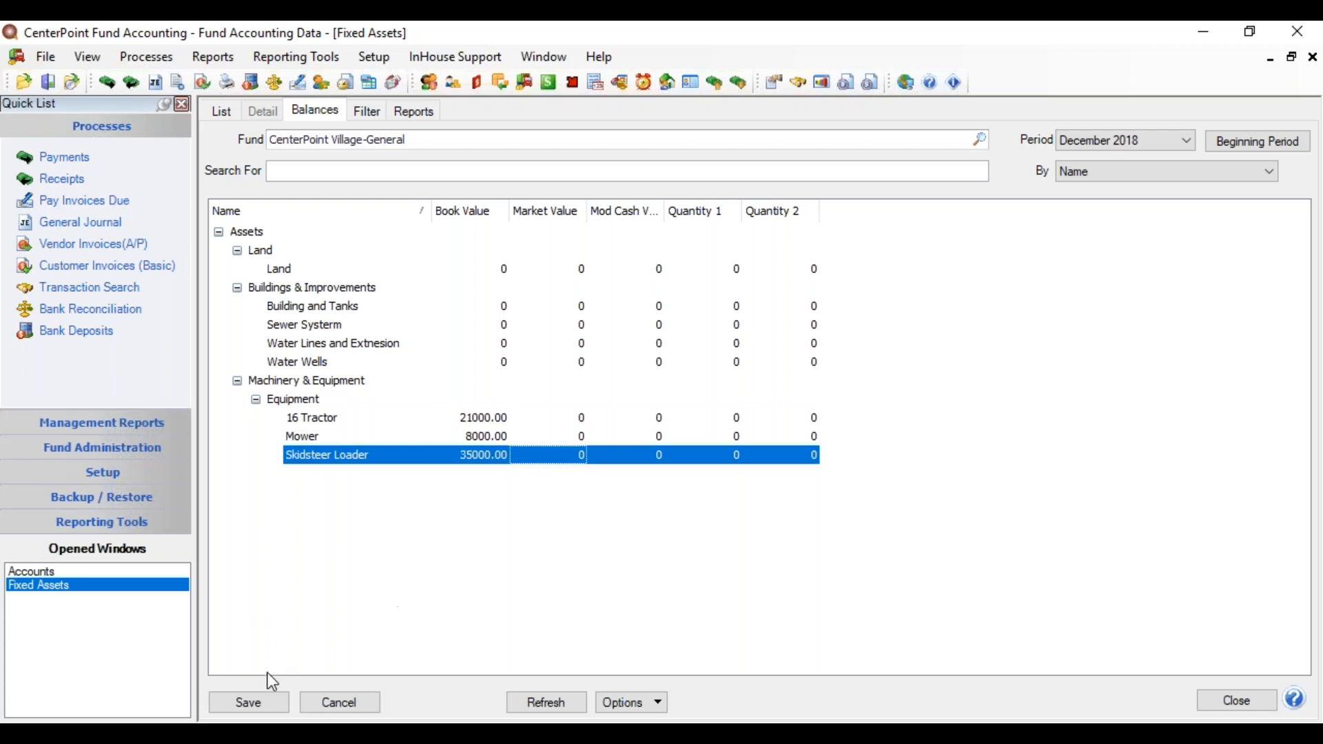
# Step: Save the equipment book values and switch the grid to Market Values
pyautogui.click(262, 702)
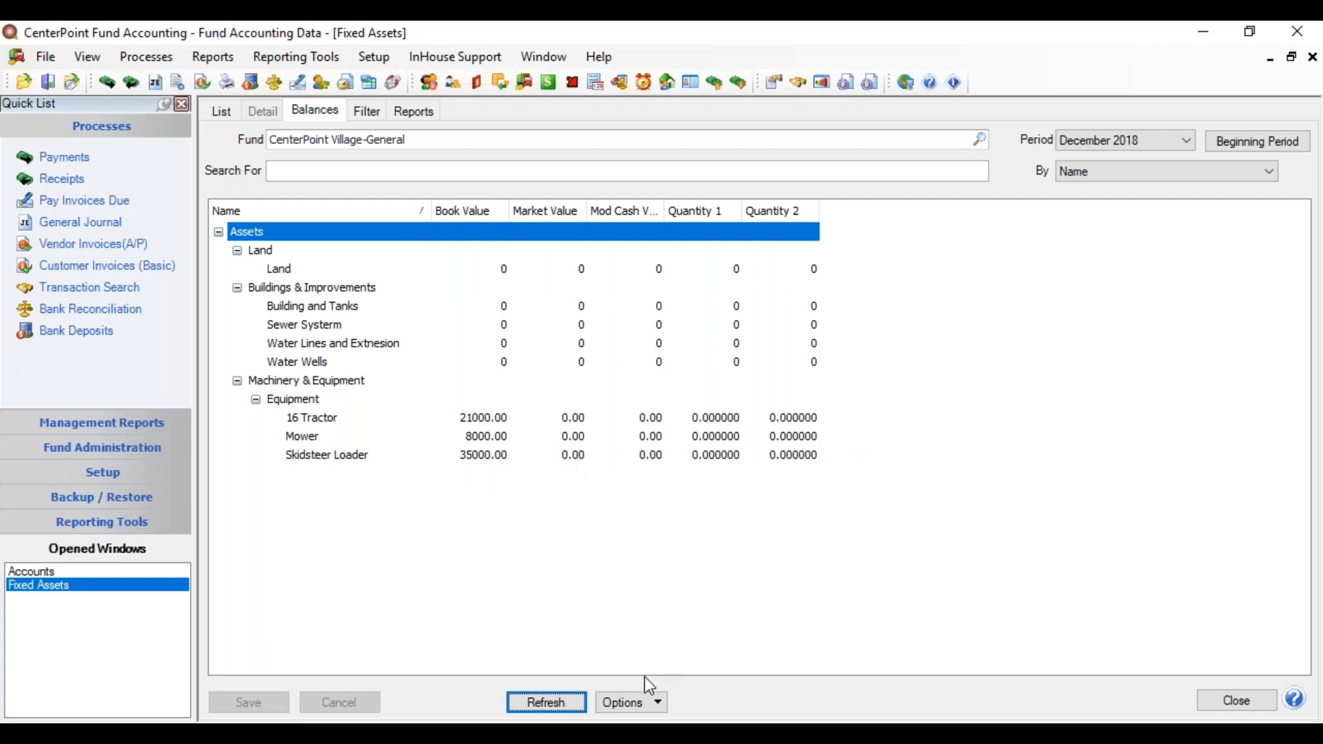
pyautogui.click(656, 702)
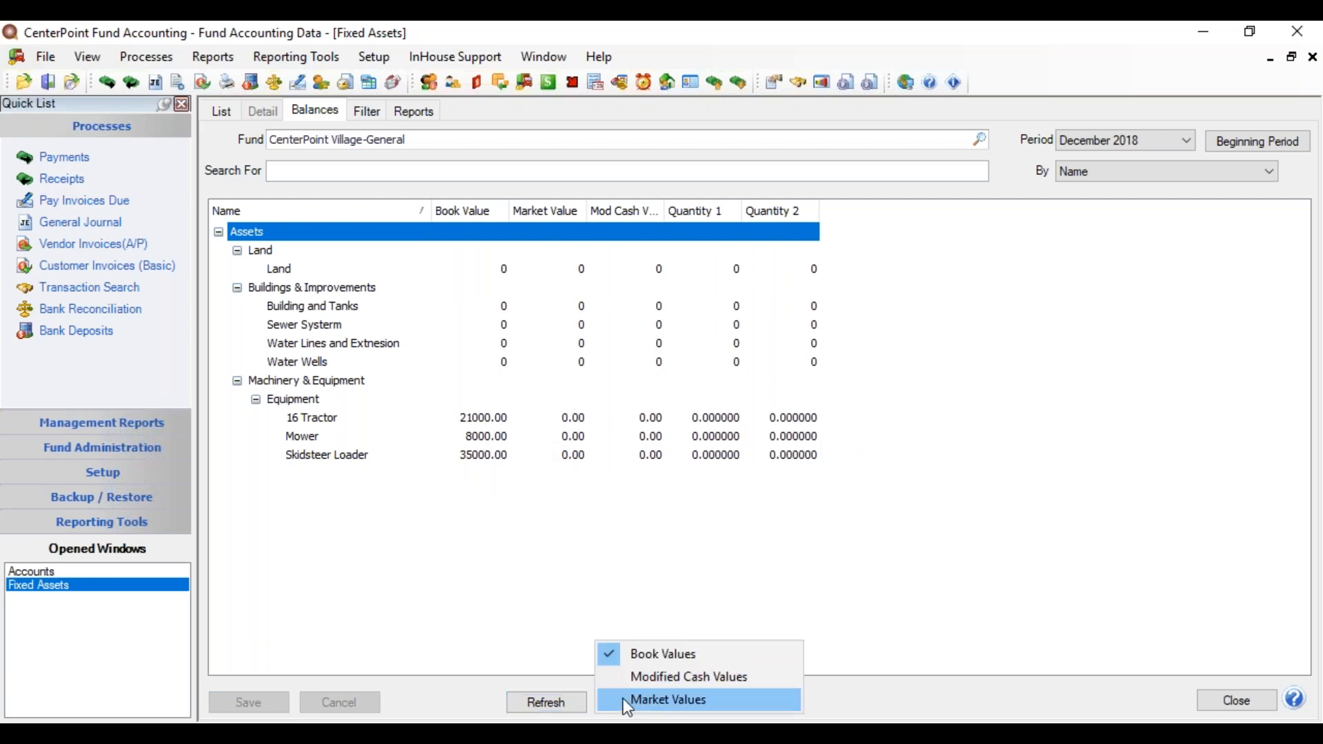
pyautogui.click(623, 698)
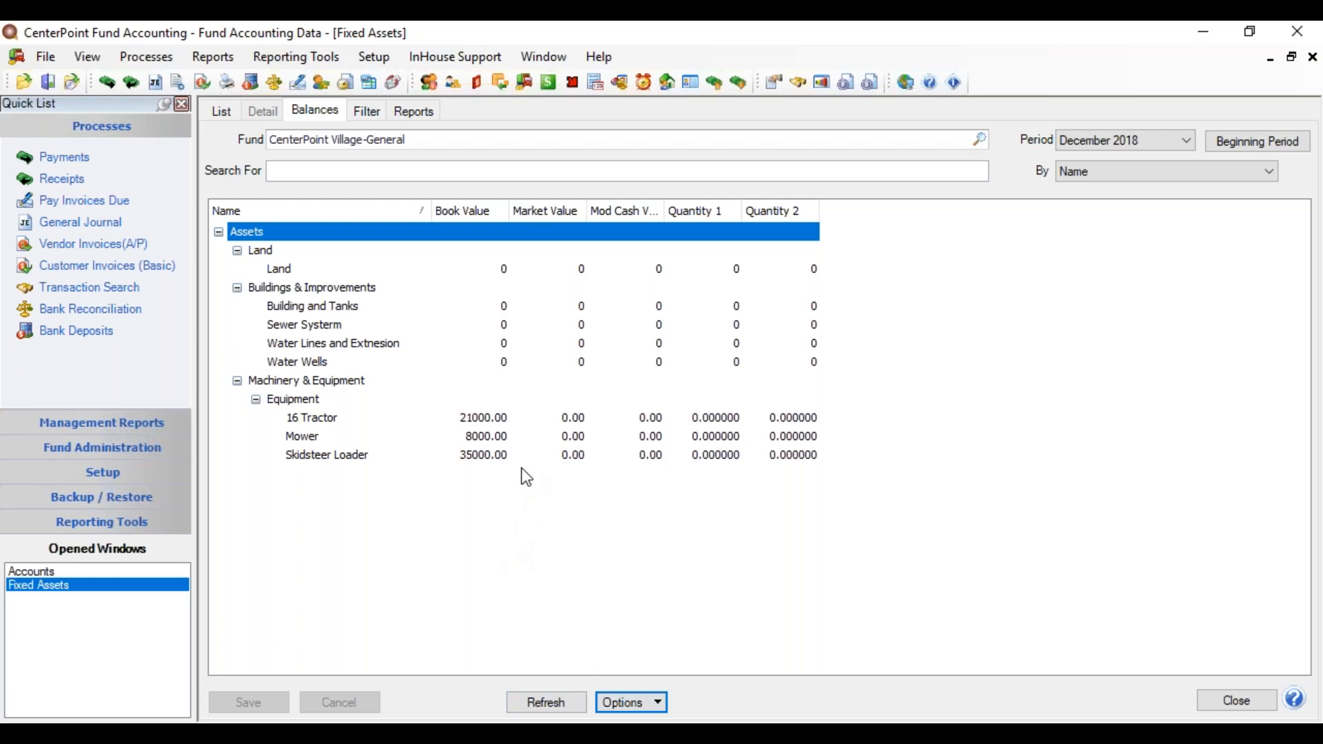
# Step: Enter and save a 15000.00 market value for the 16 Tractor, then close the Fixed Assets and Accounts windows
pyautogui.click(566, 420)
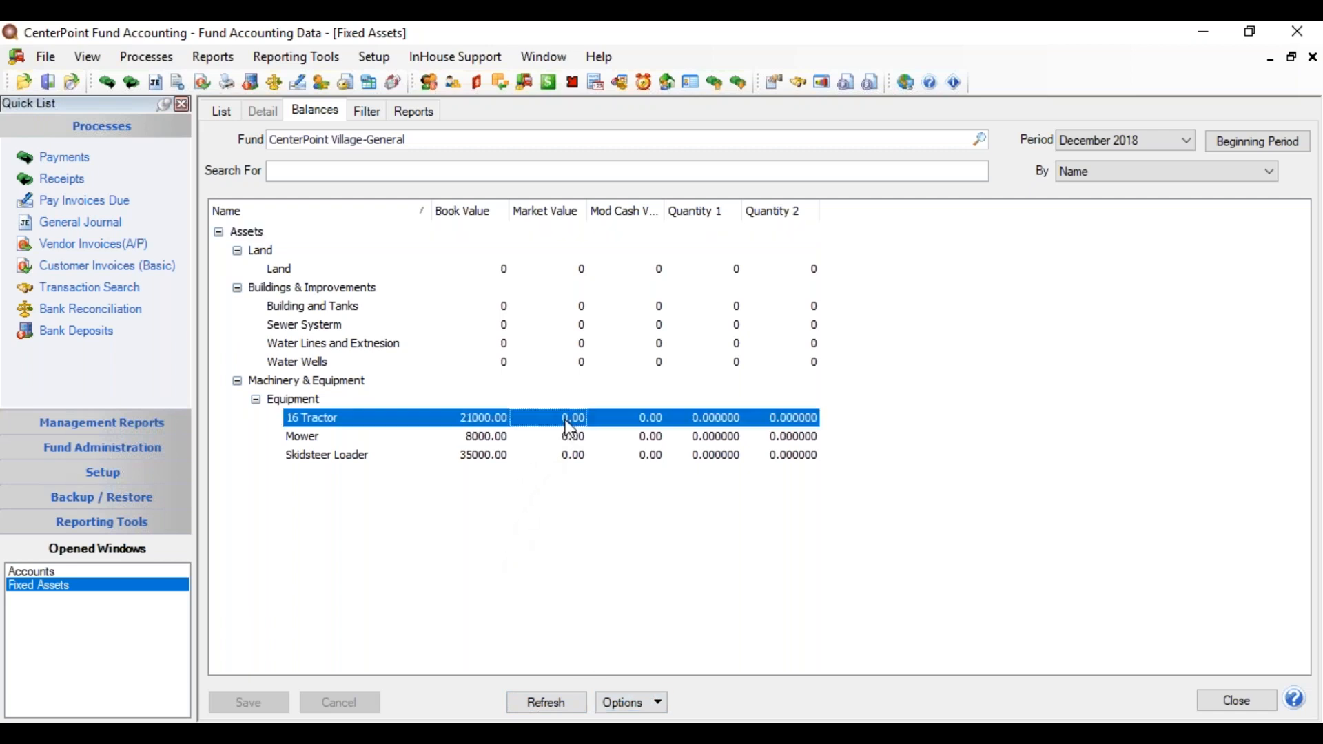
pyautogui.moveTo(559, 415); pyautogui.dragTo(583, 414)
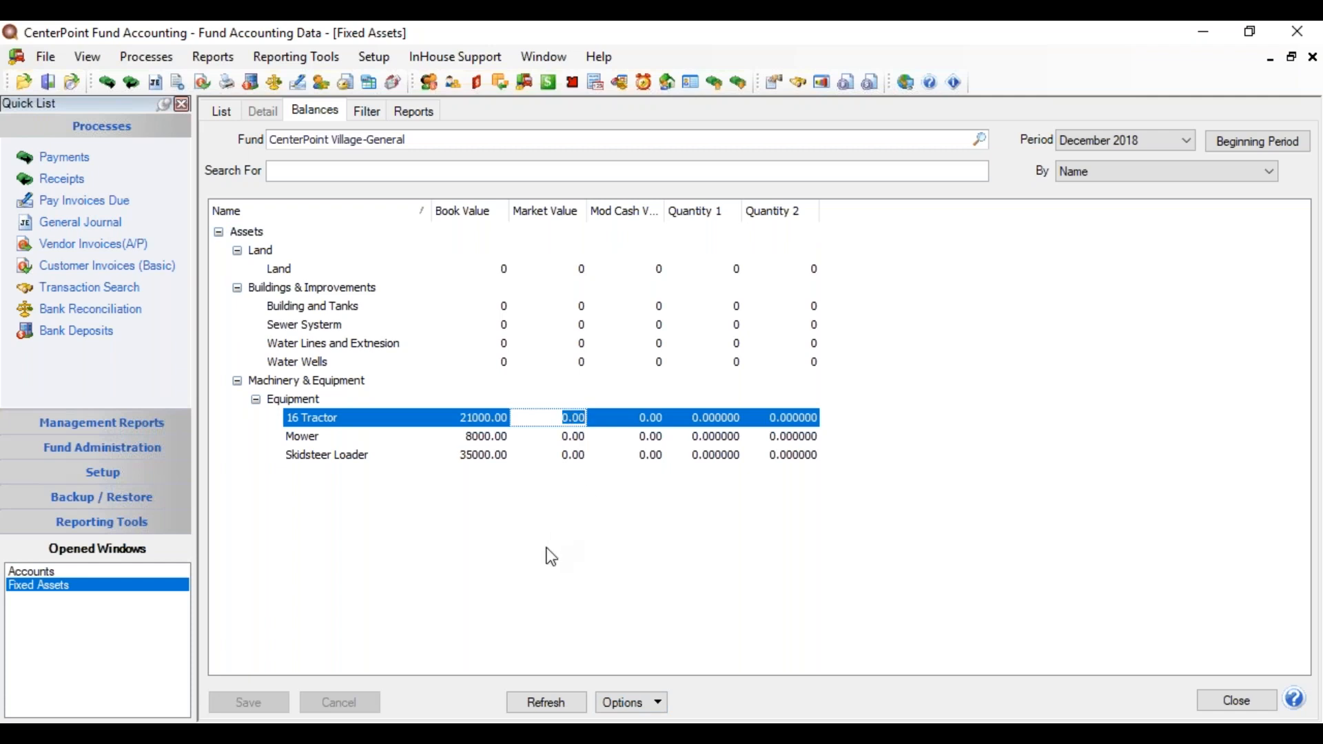
pyautogui.write('15000.00')
pyautogui.press('Tab')
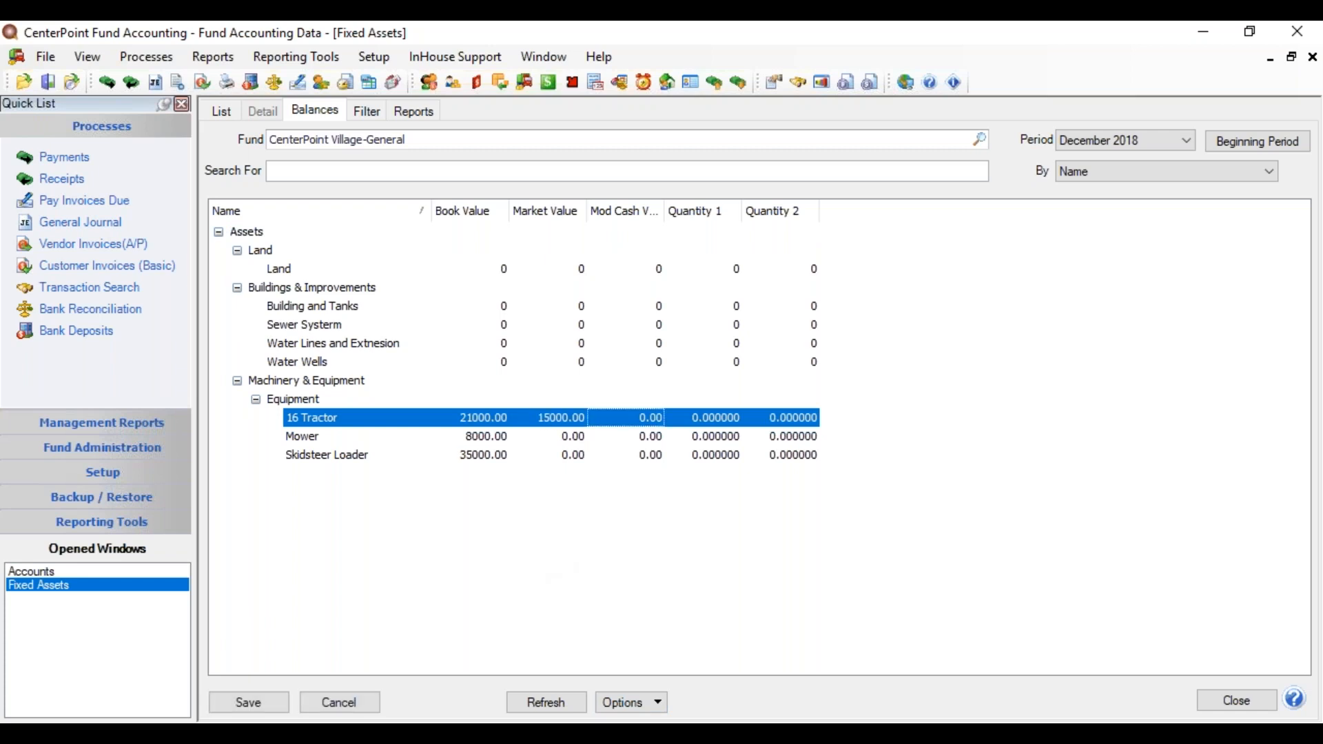
pyautogui.click(264, 697)
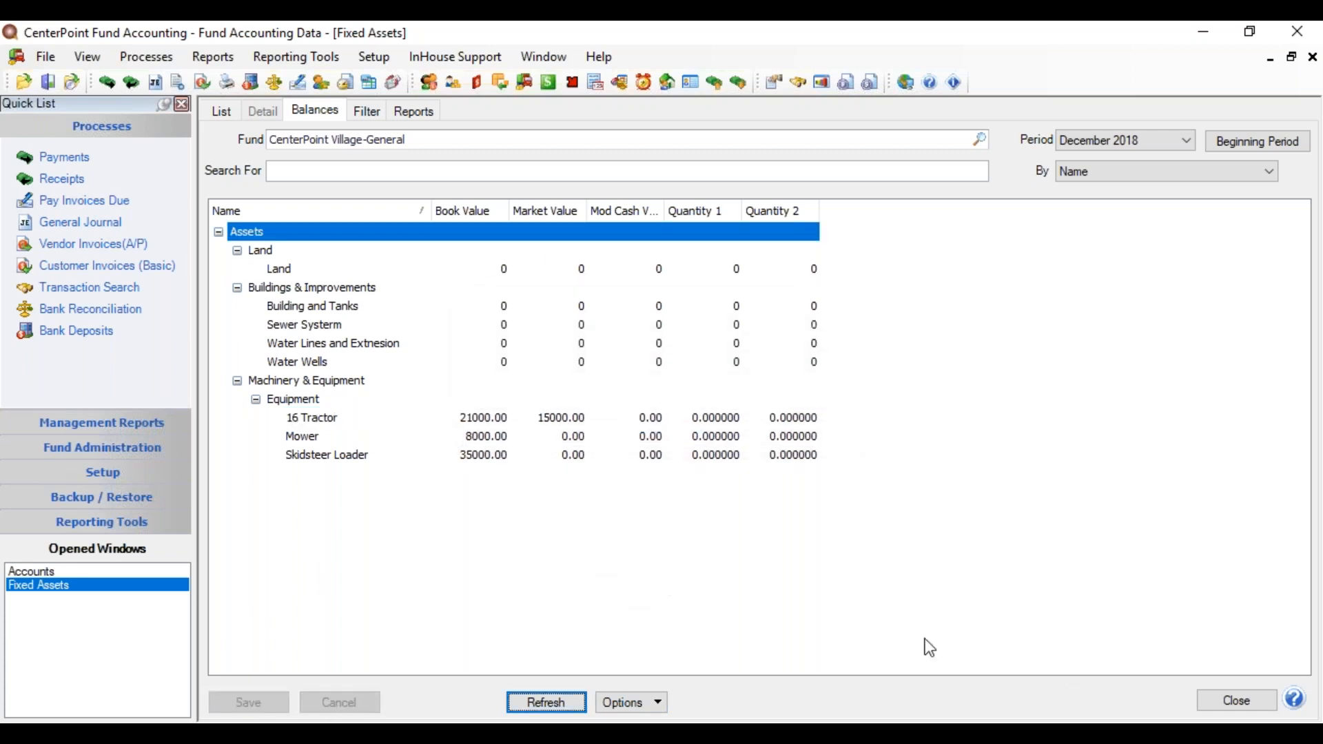
pyautogui.click(1235, 703)
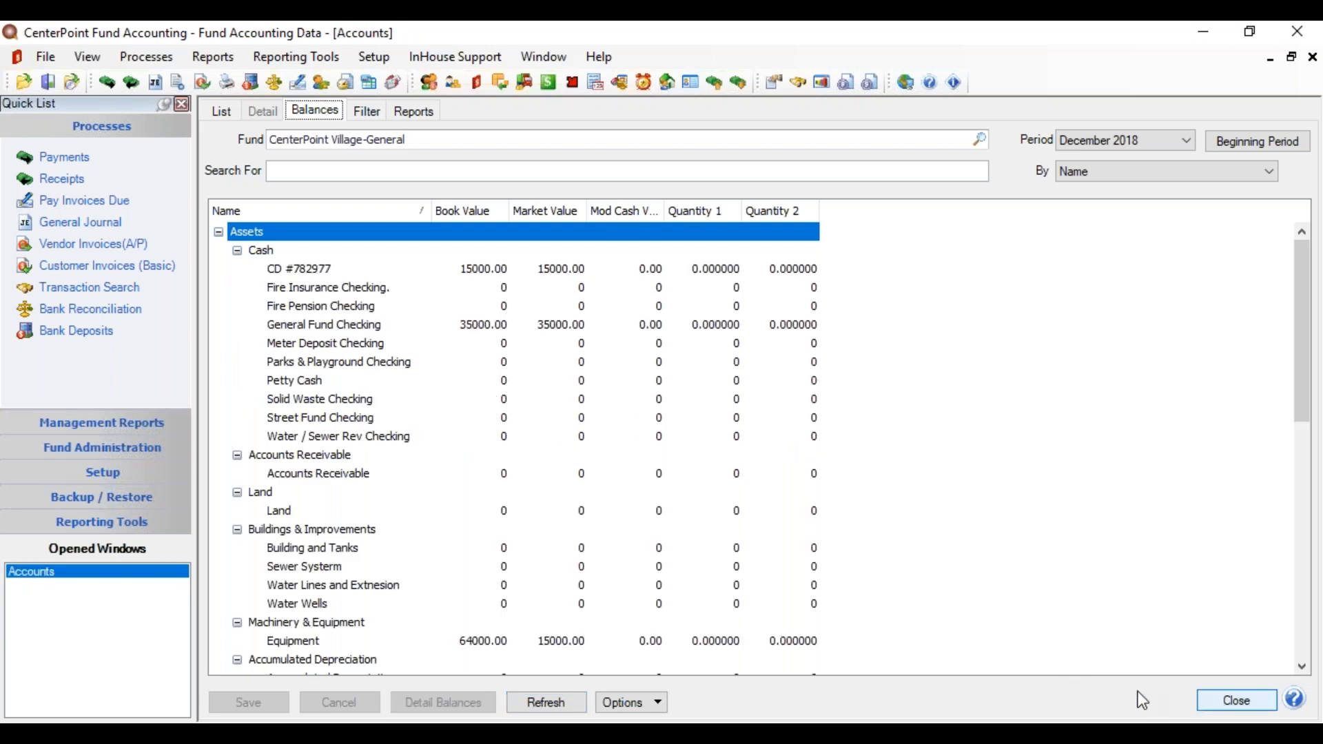
pyautogui.click(1216, 700)
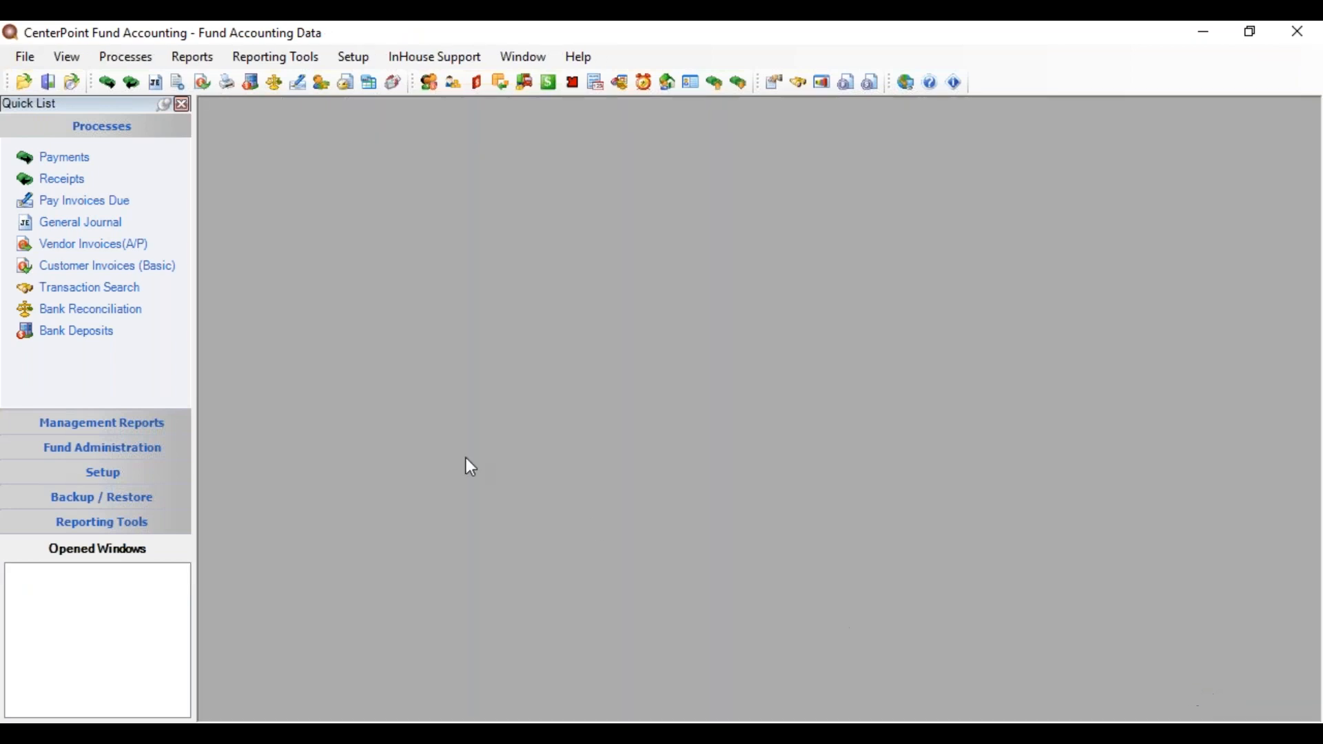
# Step: Create a new vendor invoice with fund CenterPoint Village-General and vendor City Graphics
pyautogui.click(98, 249)
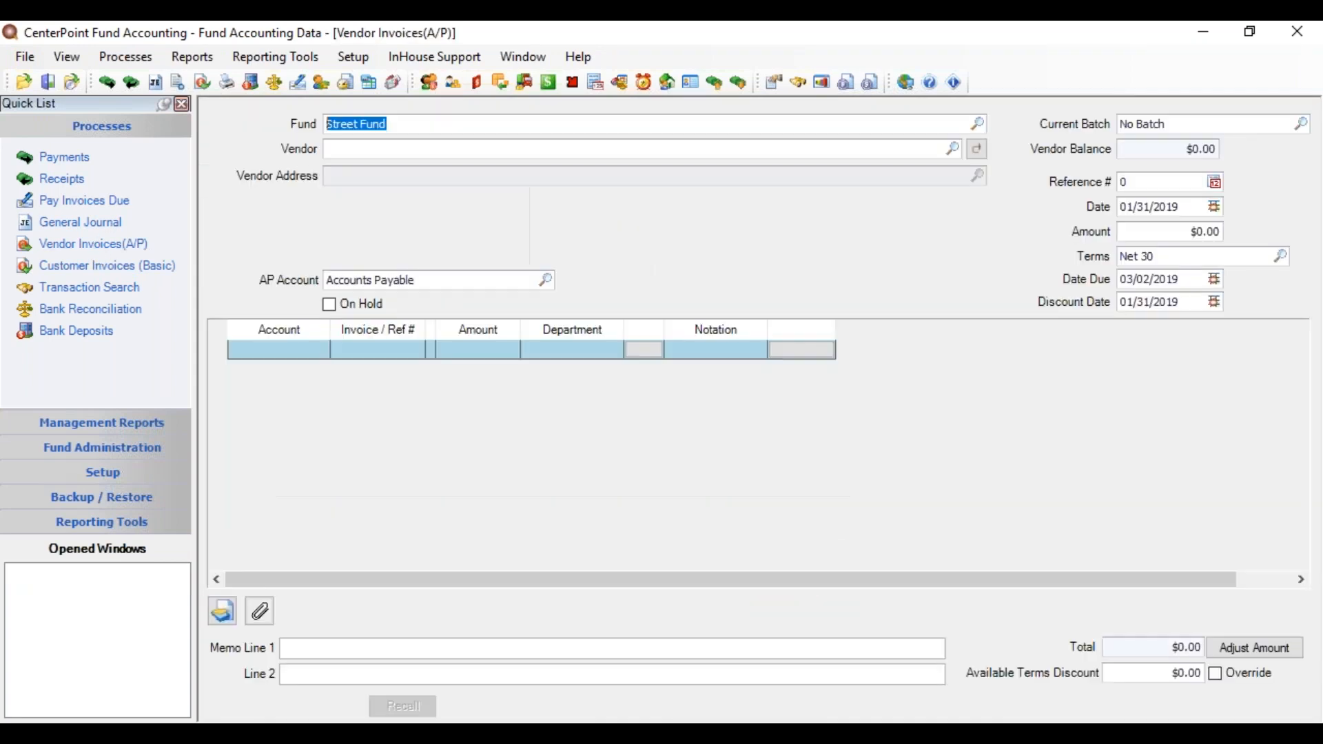
pyautogui.click(336, 149)
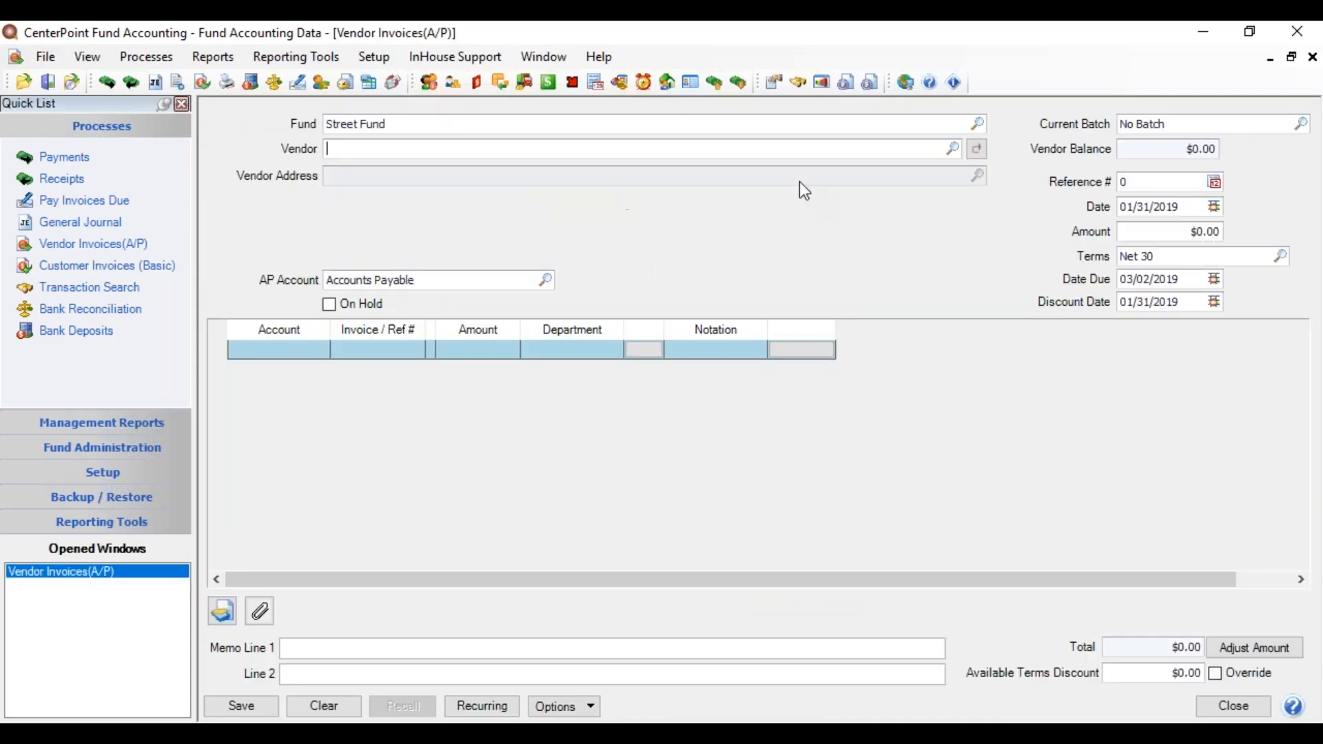
pyautogui.click(973, 125)
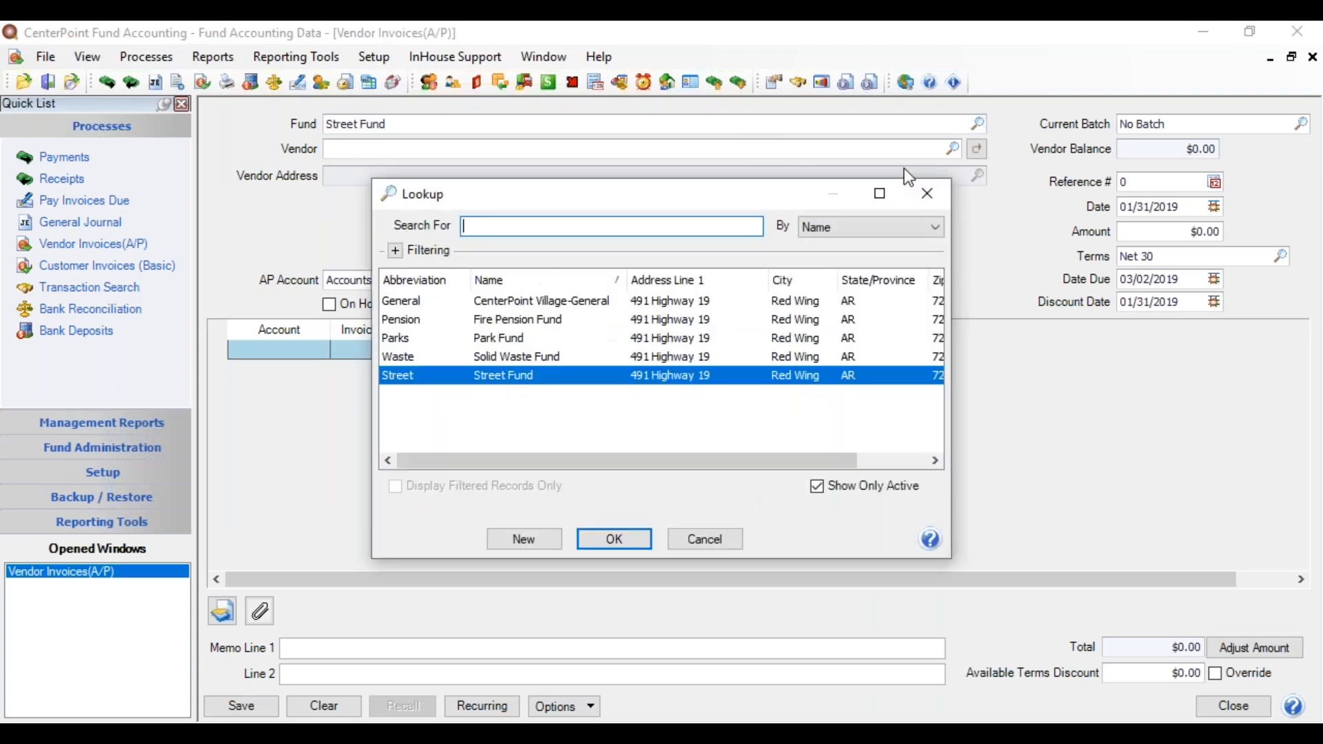
pyautogui.doubleClick(590, 302)
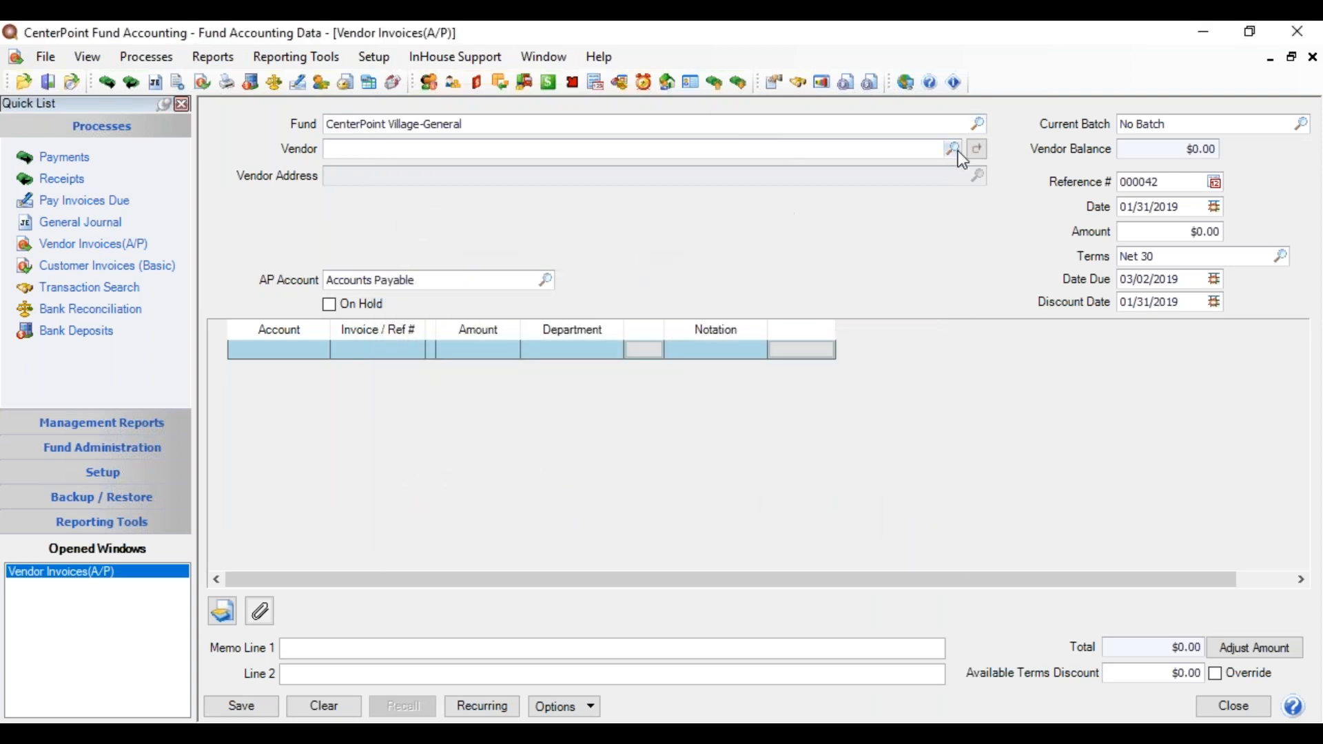
pyautogui.click(954, 150)
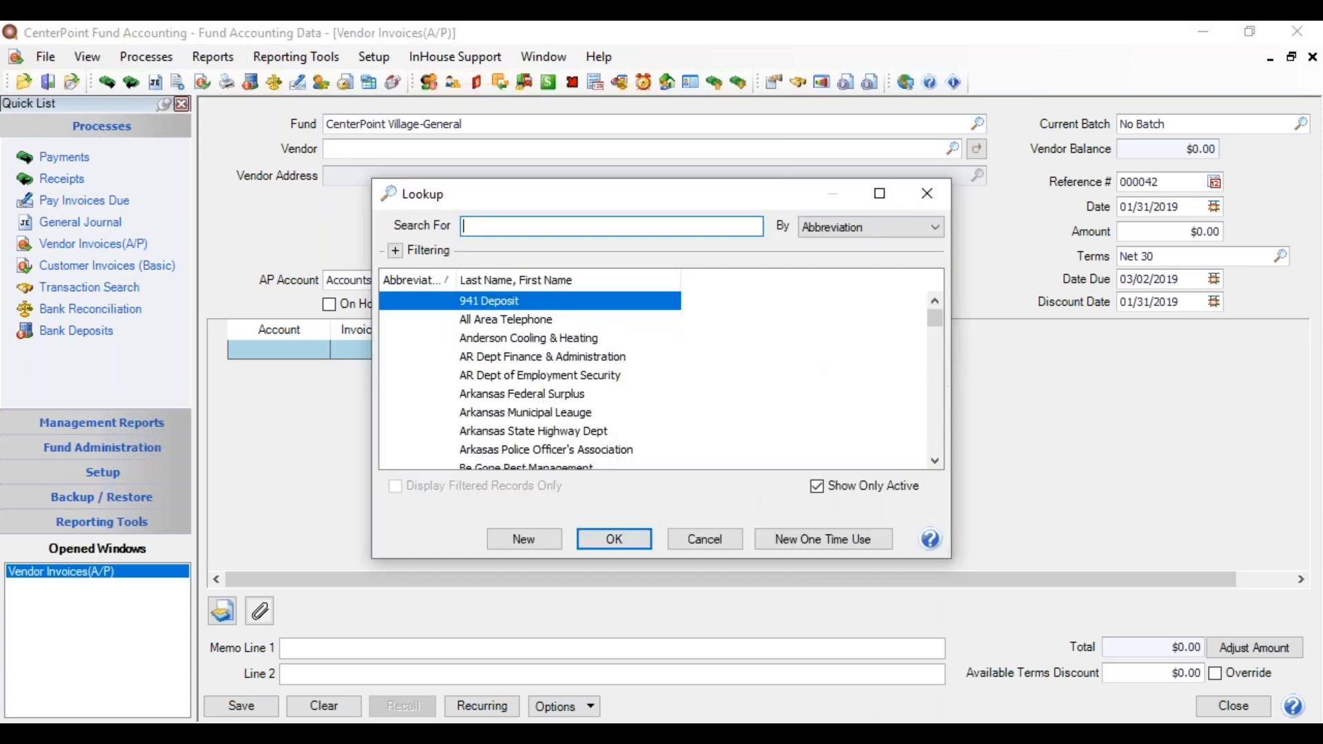
pyautogui.moveTo(931, 320); pyautogui.dragTo(937, 348)
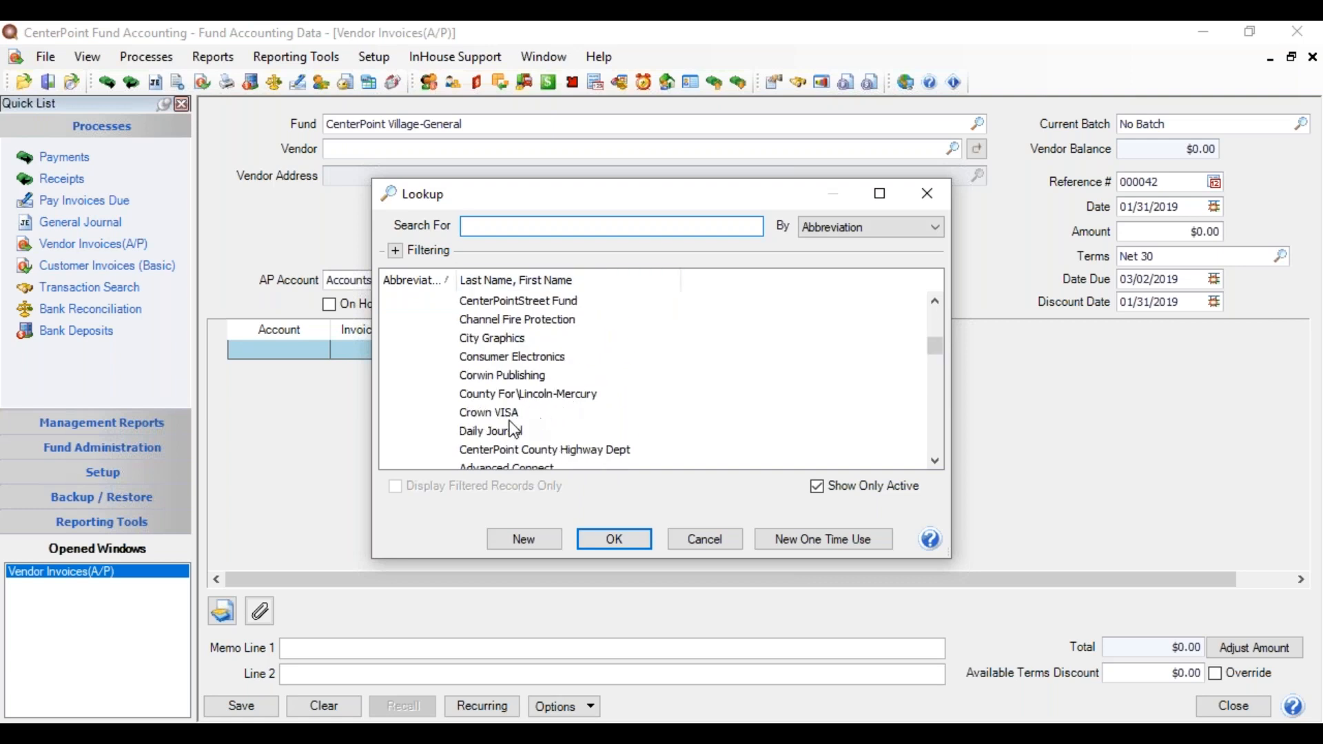
pyautogui.doubleClick(520, 337)
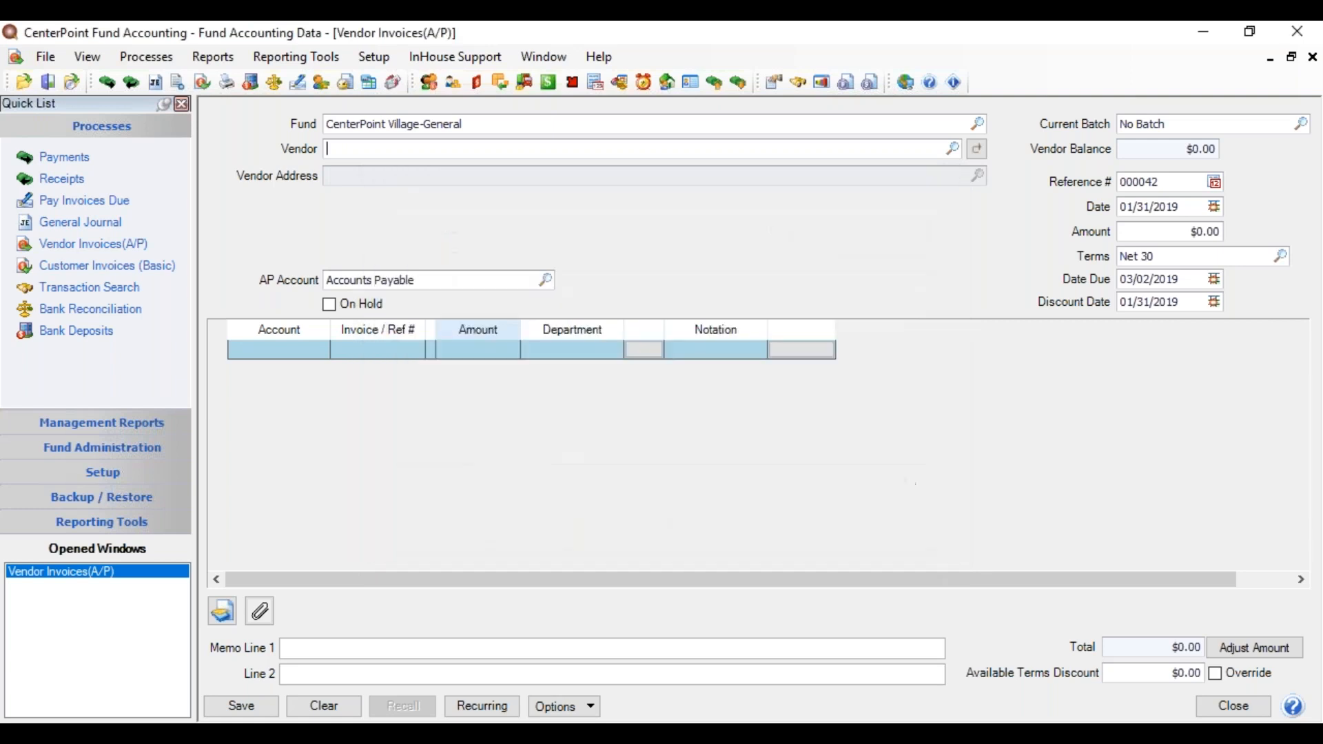
pyautogui.click(275, 349)
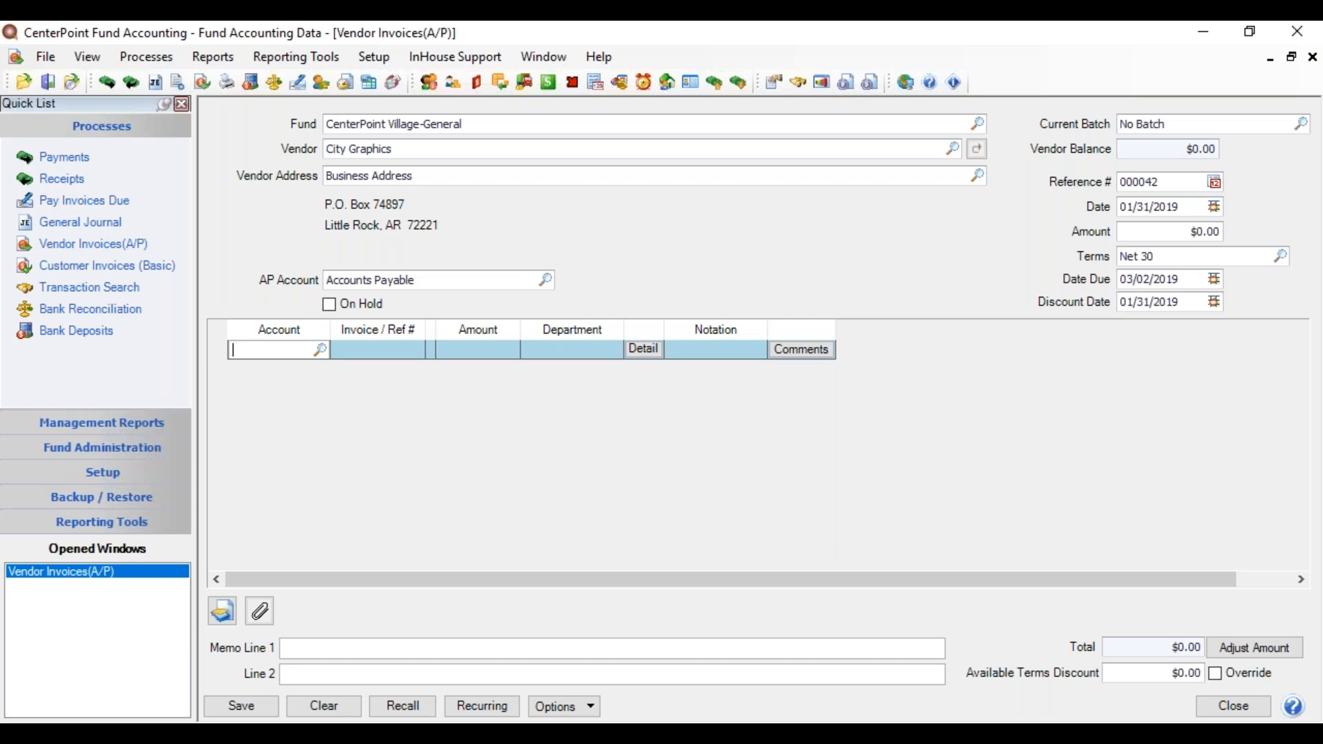
# Step: Add an invoice line charged to Current Year Fund Balance for 150.00
pyautogui.write('Fund')
pyautogui.press('Tab')
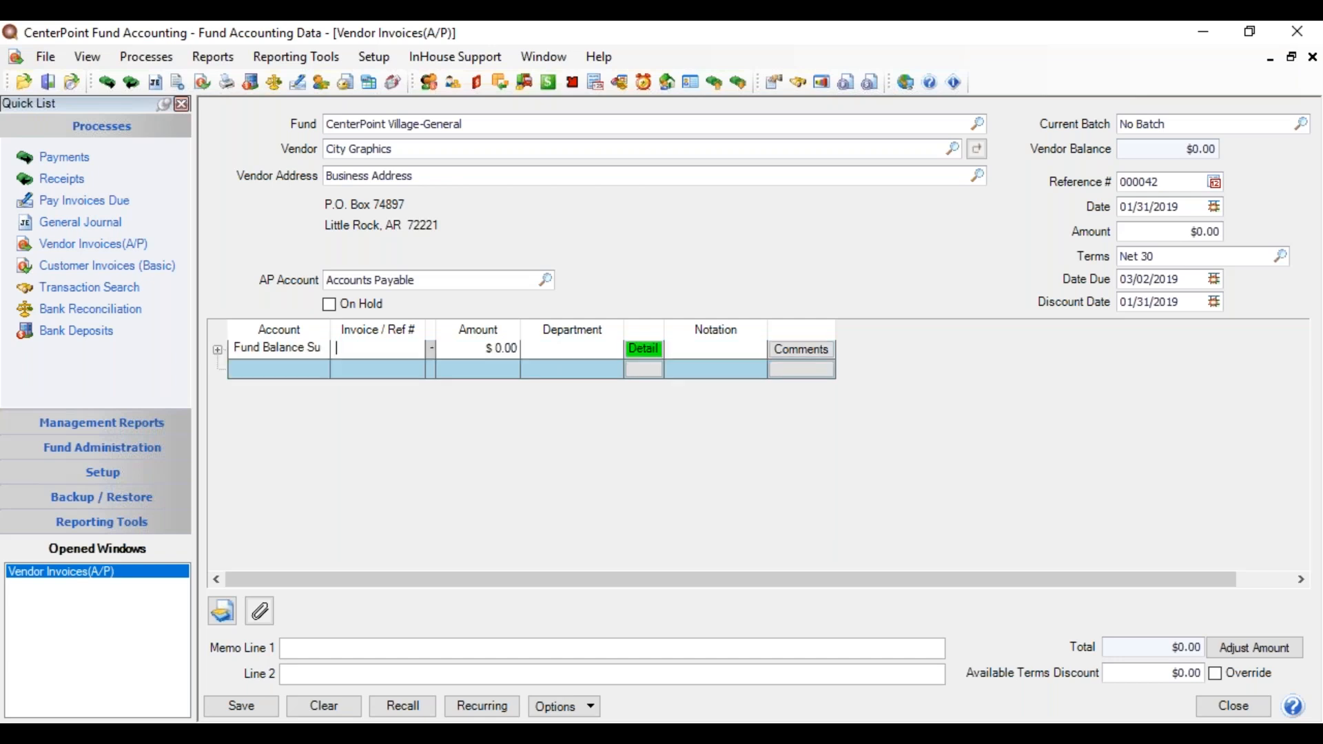
pyautogui.click(286, 353)
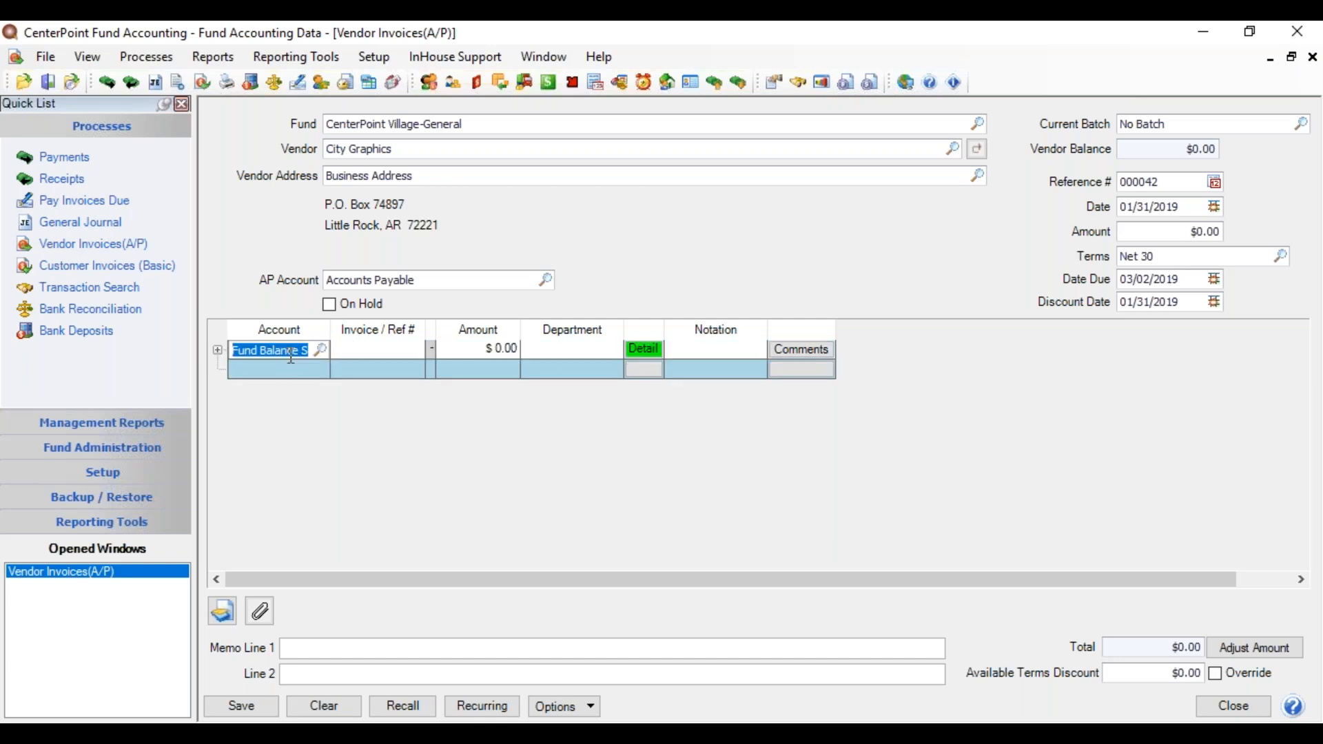
pyautogui.write('fund balance cuu')
pyautogui.press('Tab')
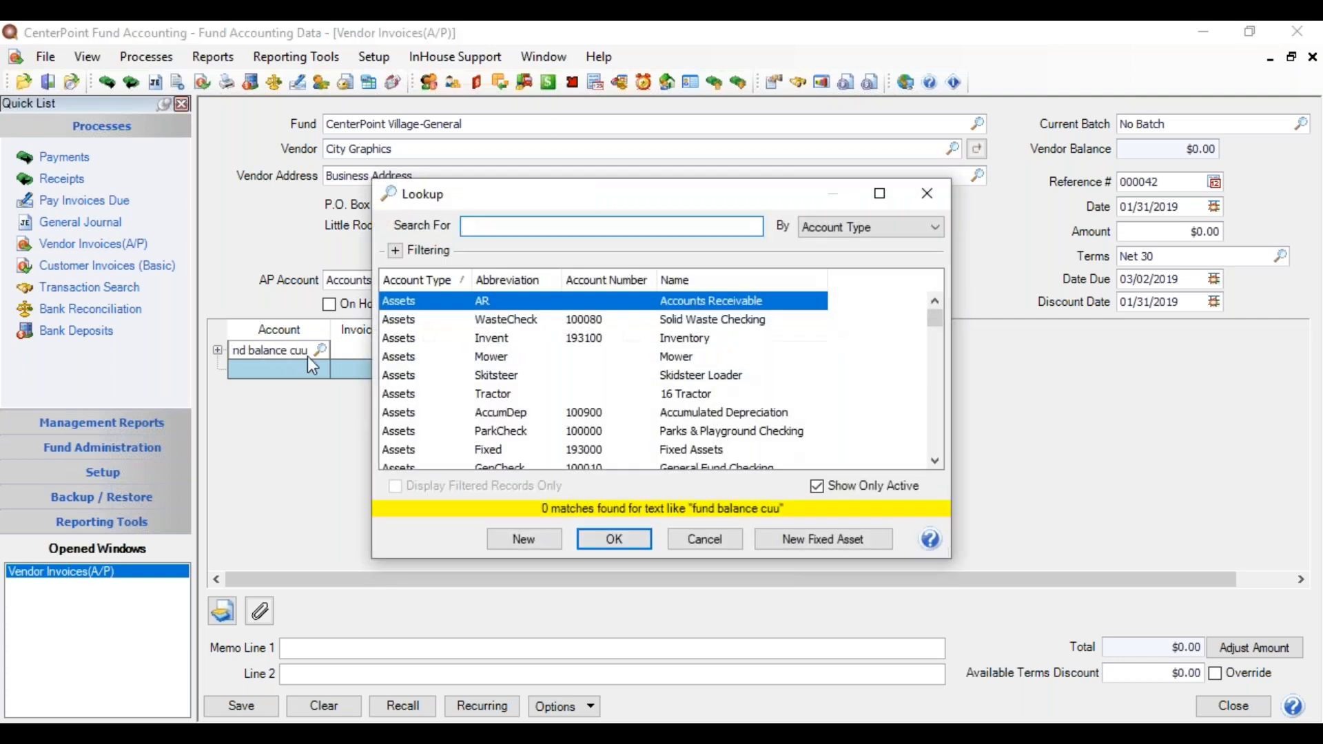
pyautogui.moveTo(935, 324); pyautogui.dragTo(975, 400)
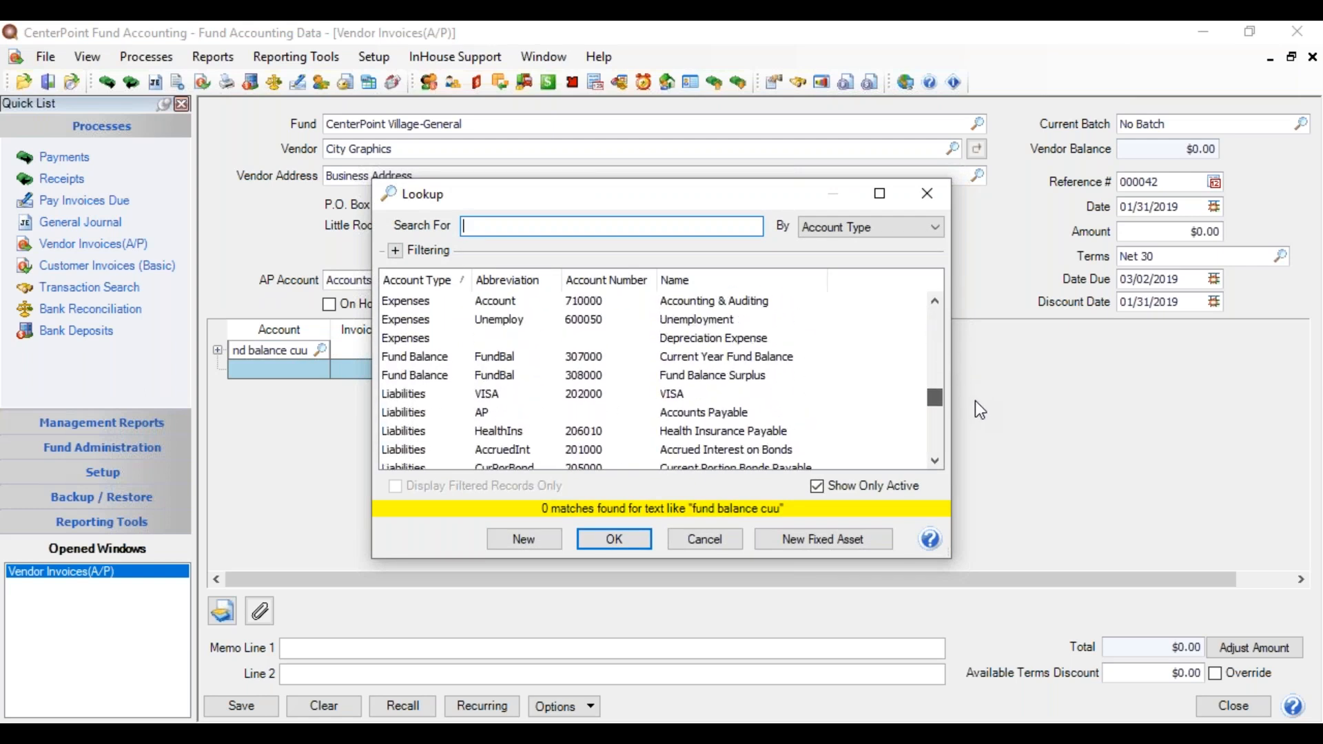
pyautogui.doubleClick(791, 362)
pyautogui.press('Tab')
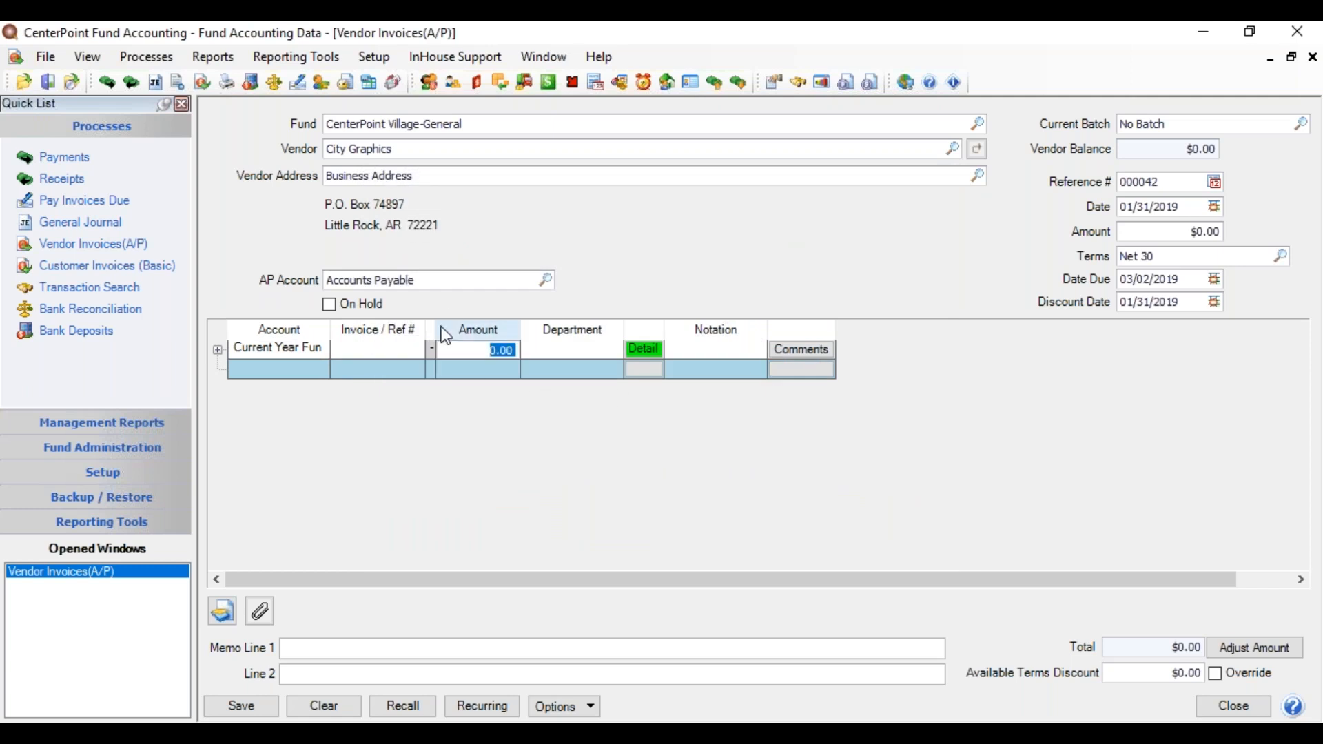
pyautogui.write('150')
pyautogui.press('Tab')
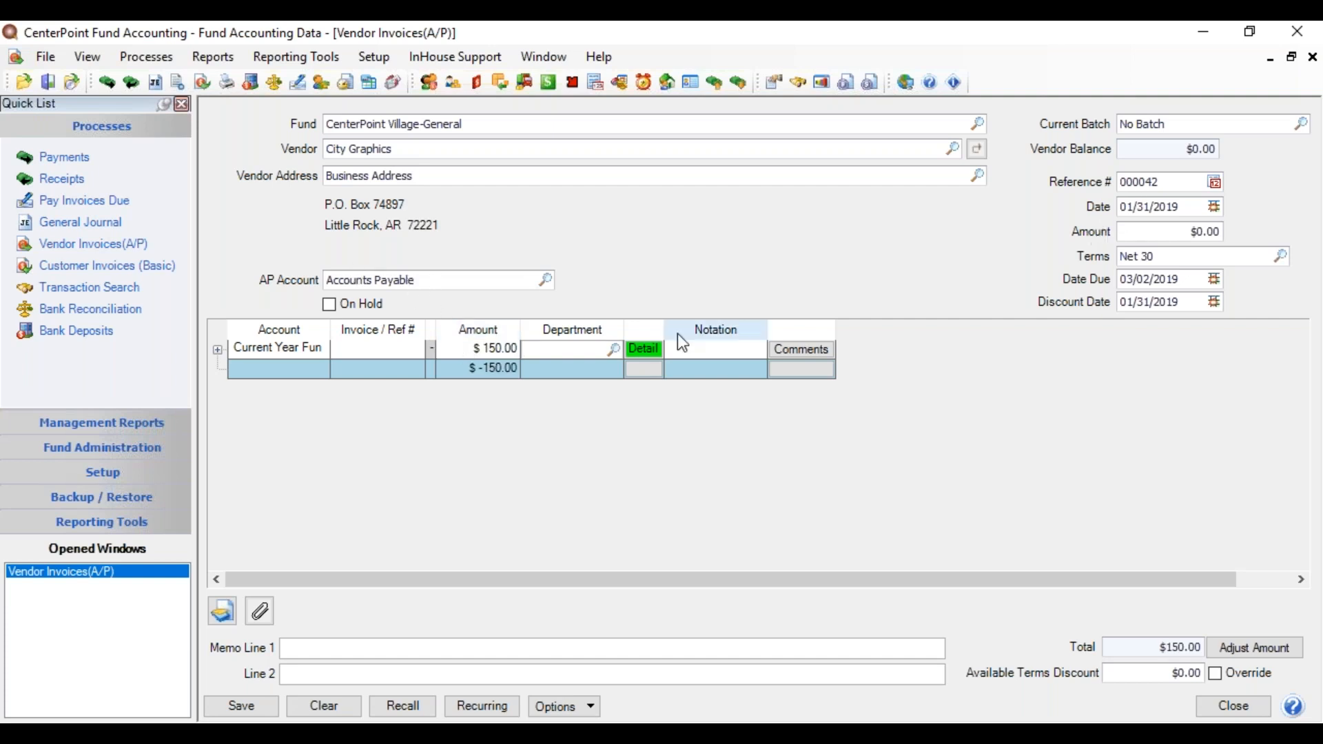
pyautogui.click(408, 279)
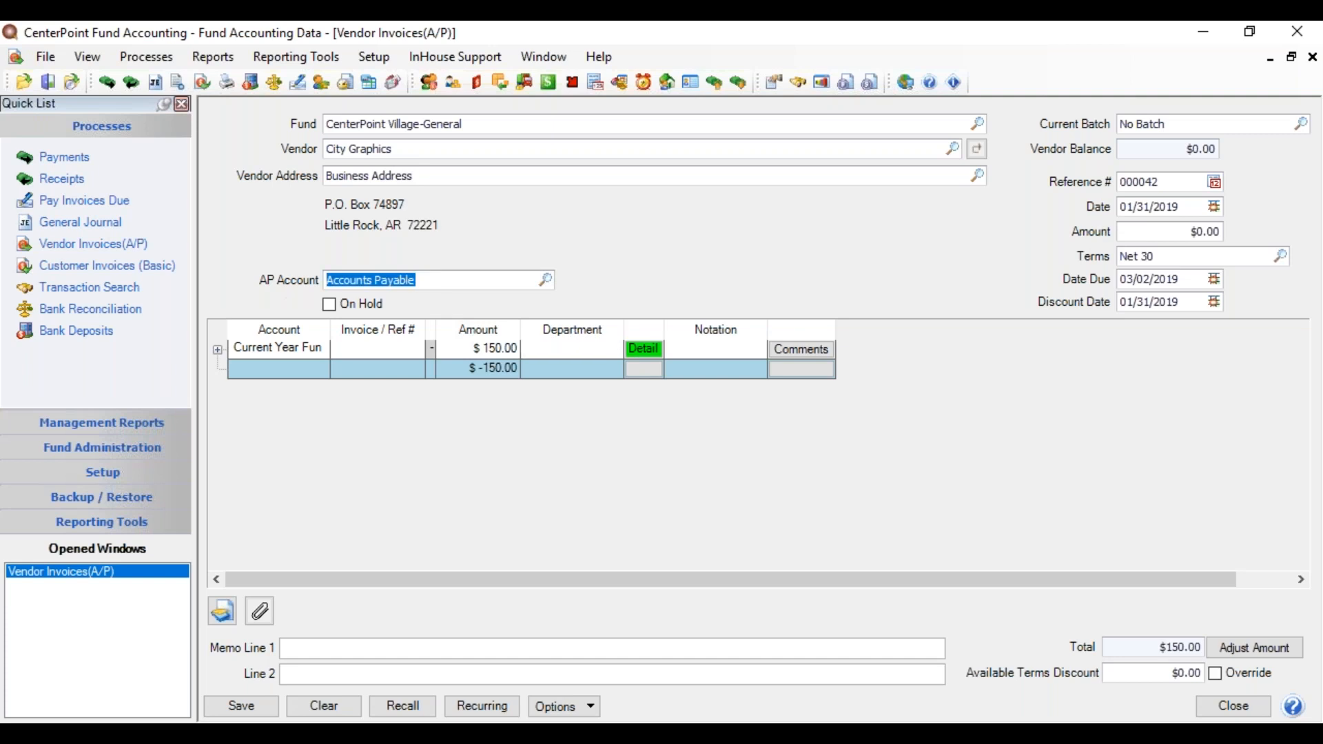
# Step: Keep Accounts Payable, date the City Graphics invoice 12/31/2018, match its amount to $150.00, and save
pyautogui.click(540, 284)
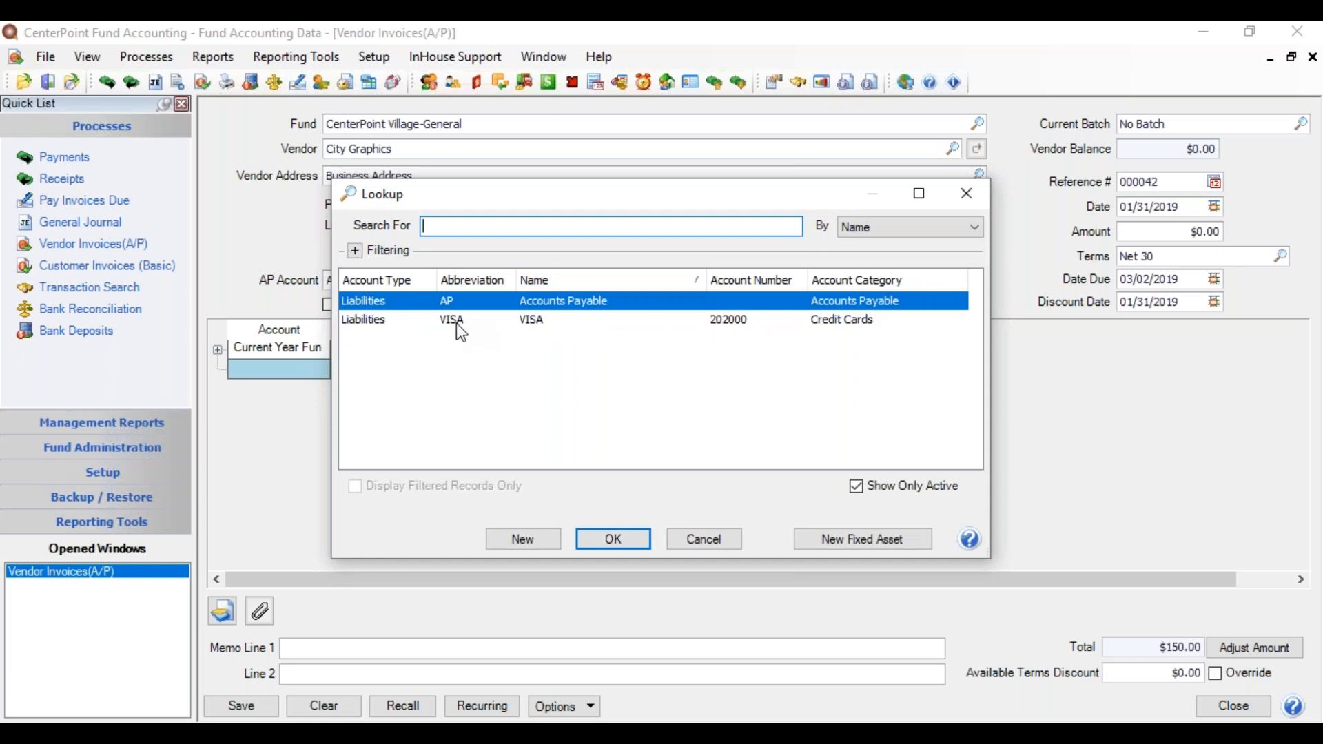
pyautogui.click(638, 539)
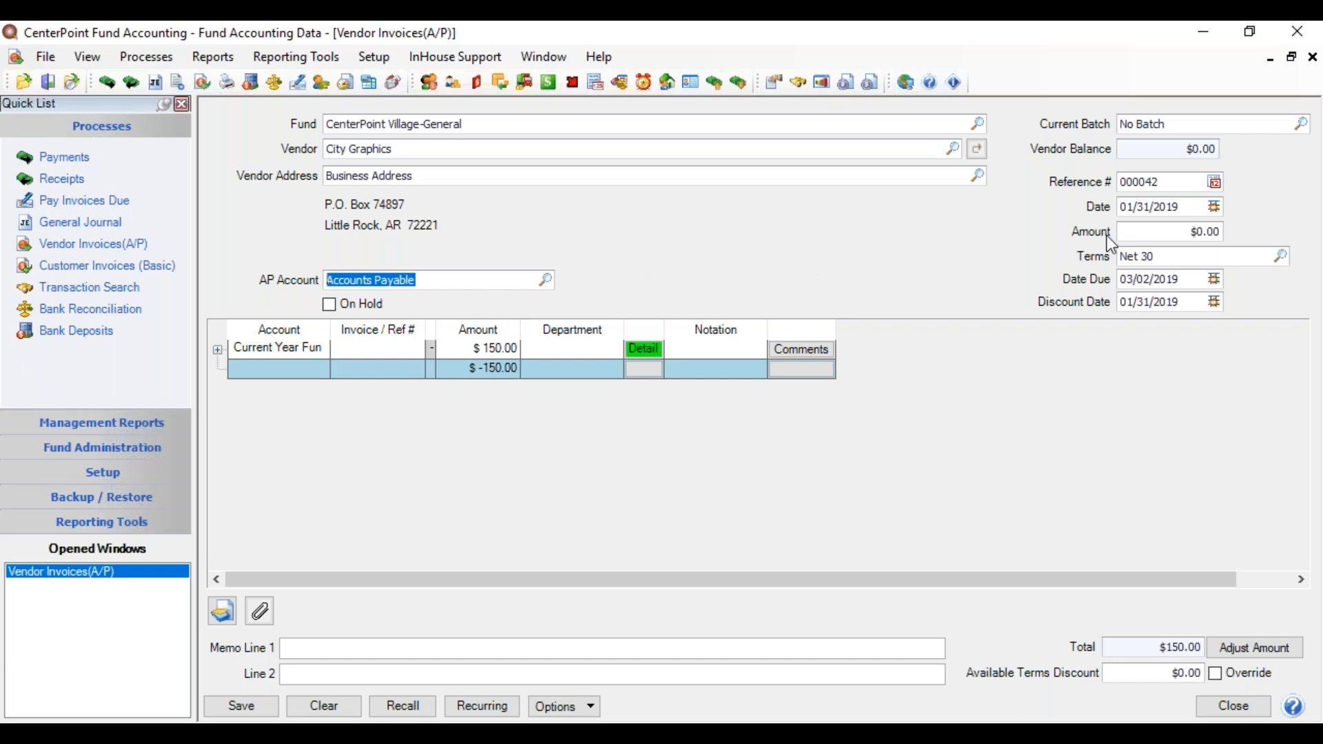
pyautogui.click(1190, 207)
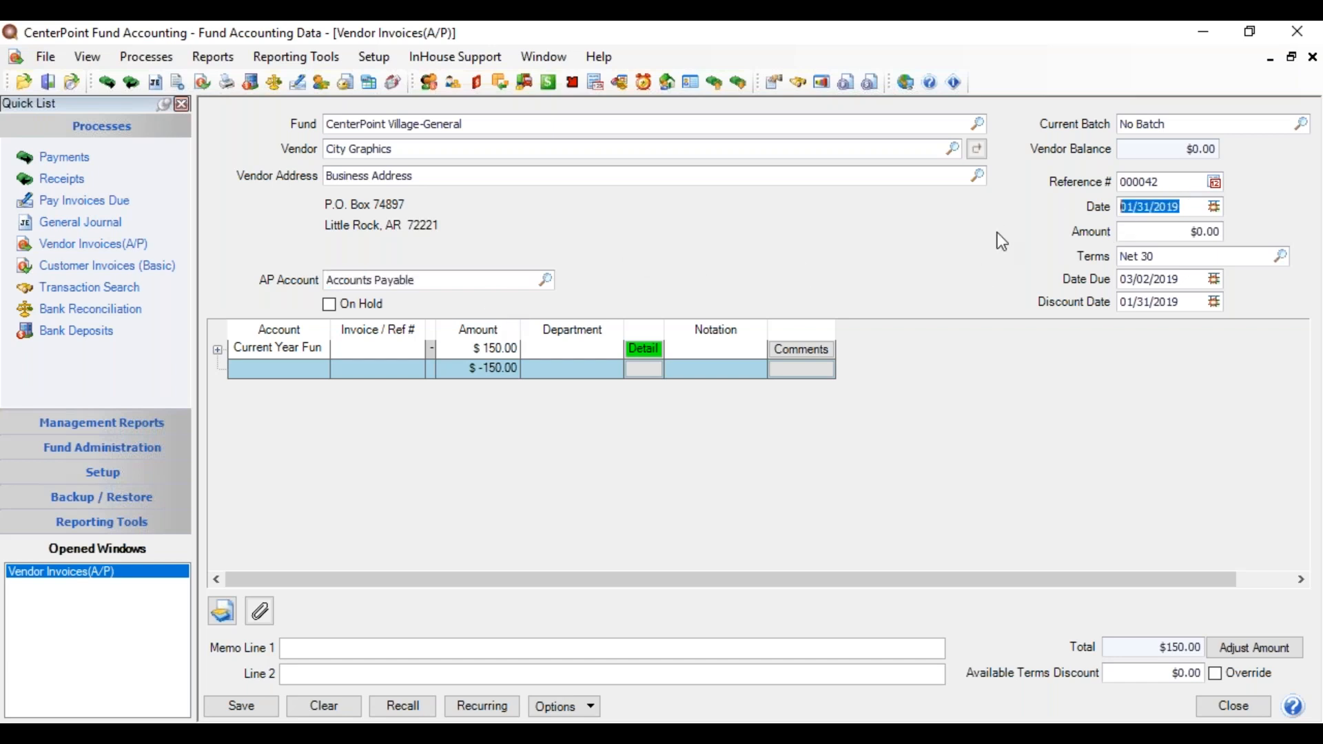
pyautogui.write('12/31/201')
pyautogui.write('8')
pyautogui.press('Tab')
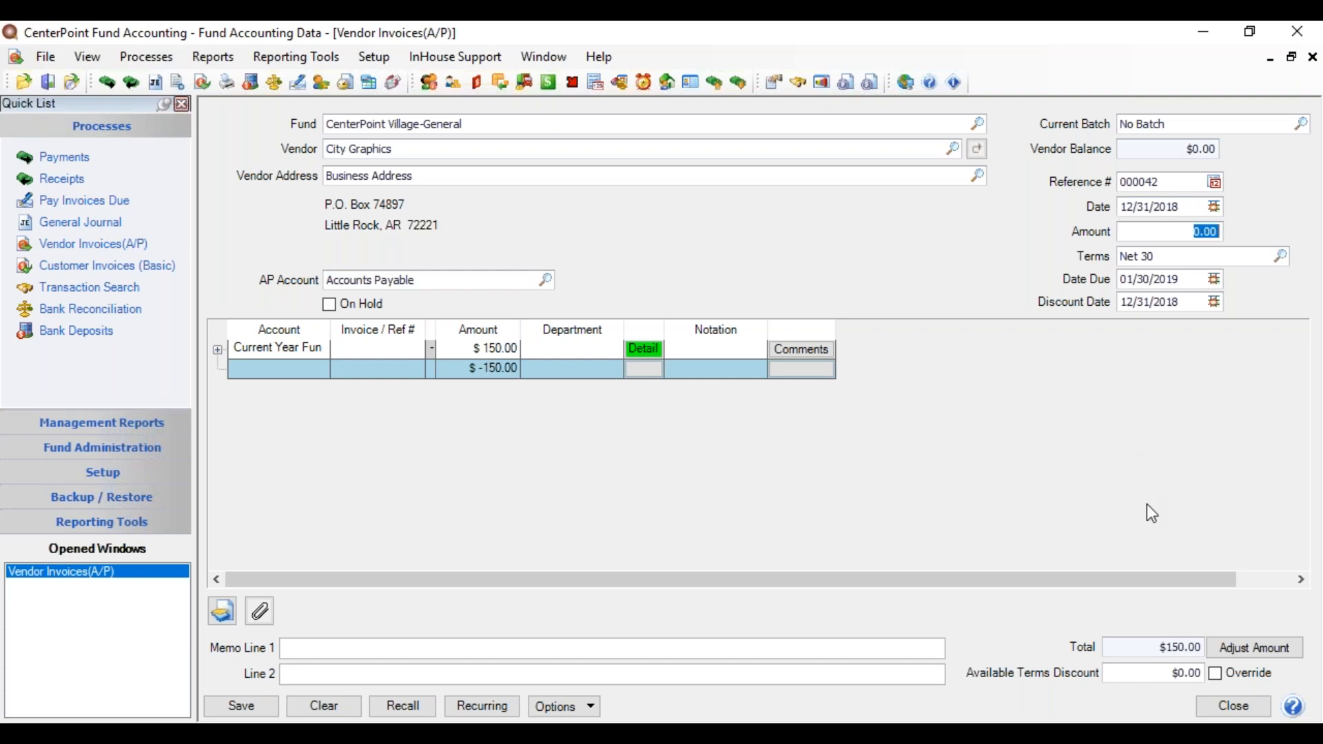
pyautogui.click(1230, 648)
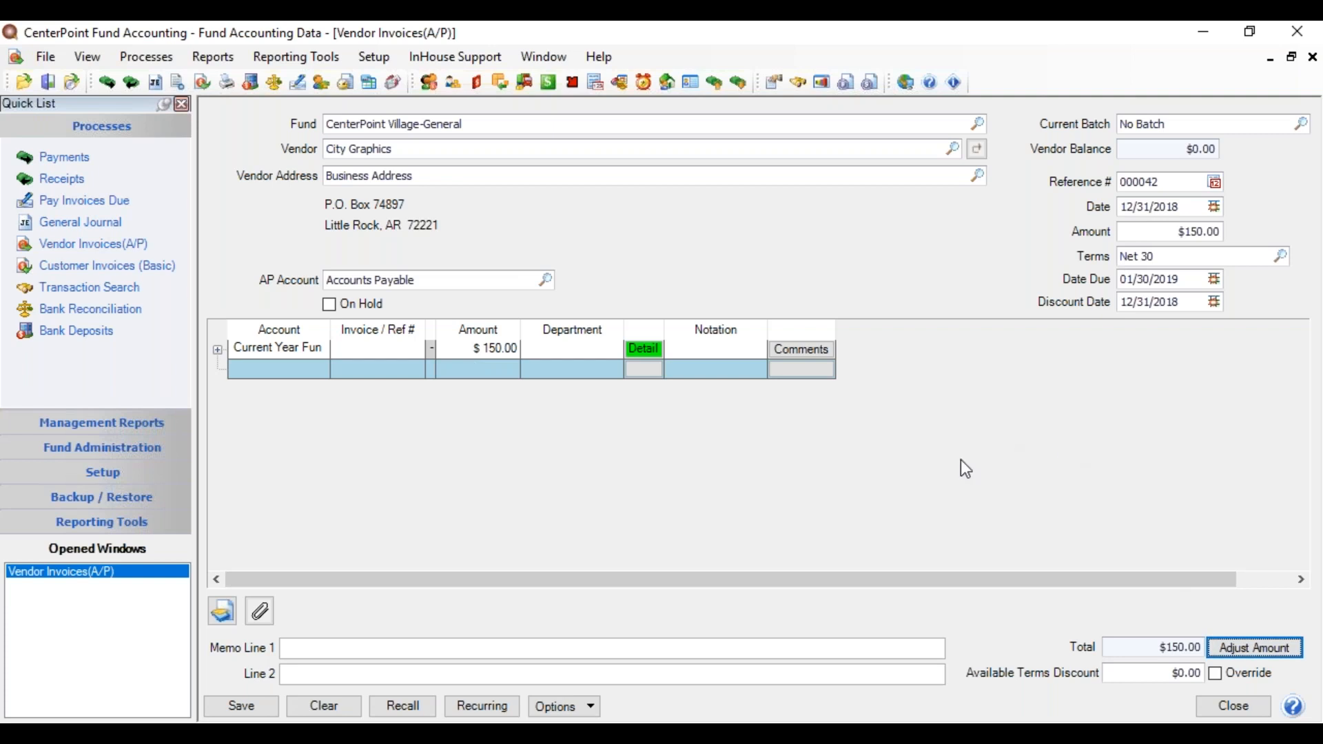
pyautogui.click(252, 706)
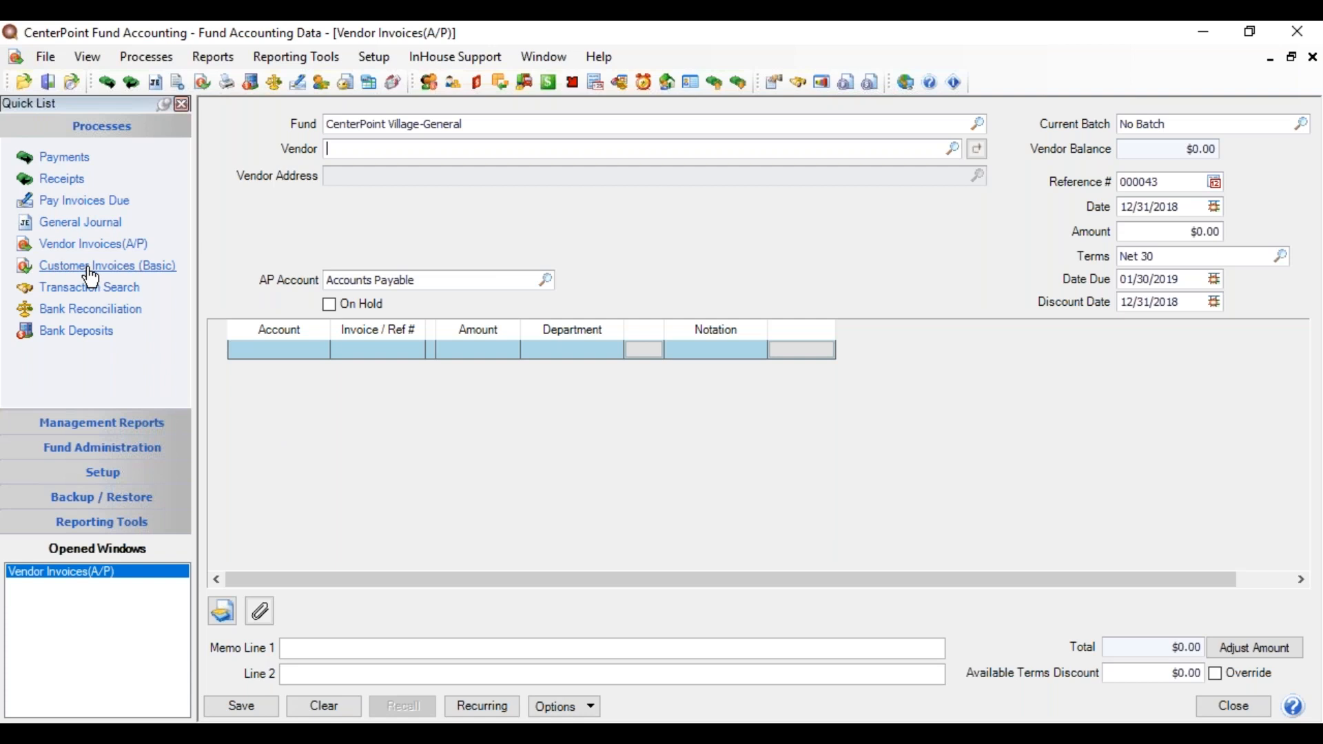
# Step: Start a customer invoice for the CenterPoint Village-General fund and pick the matching customer
pyautogui.click(143, 57)
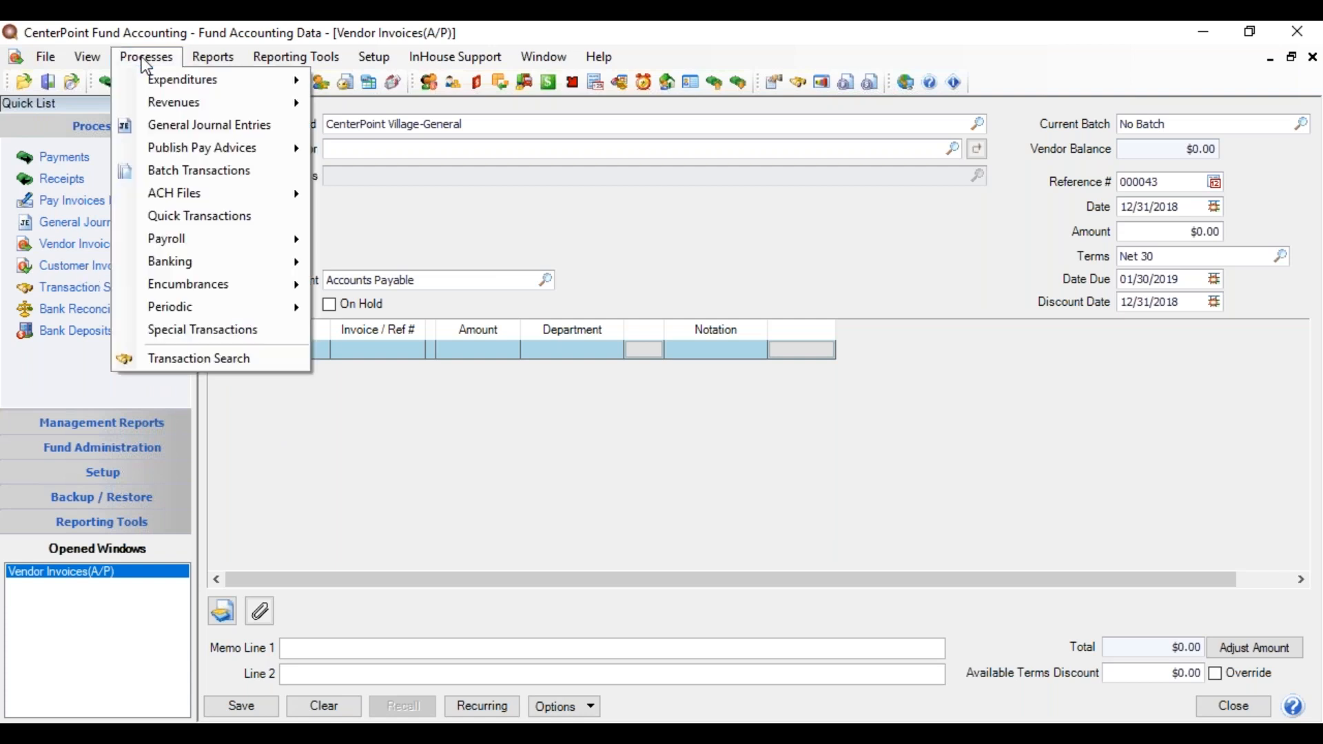
pyautogui.moveTo(164, 104)
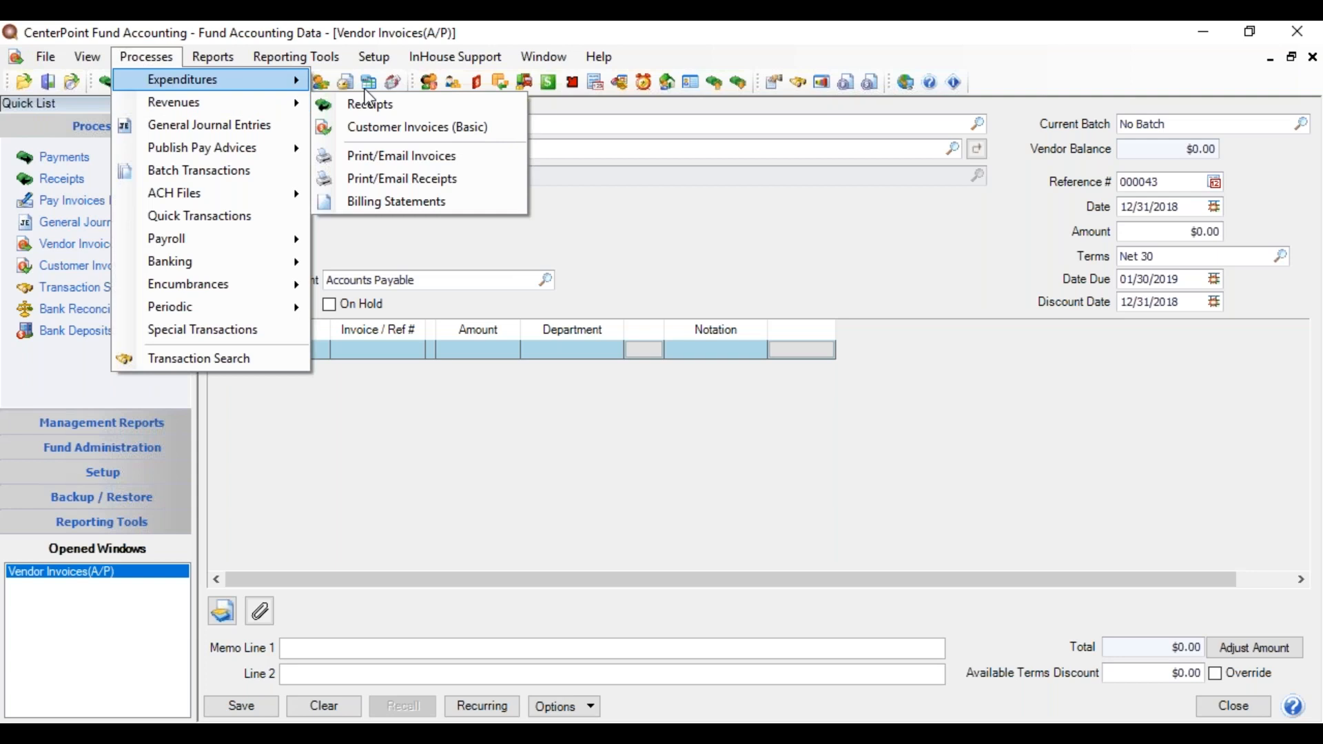
pyautogui.click(368, 126)
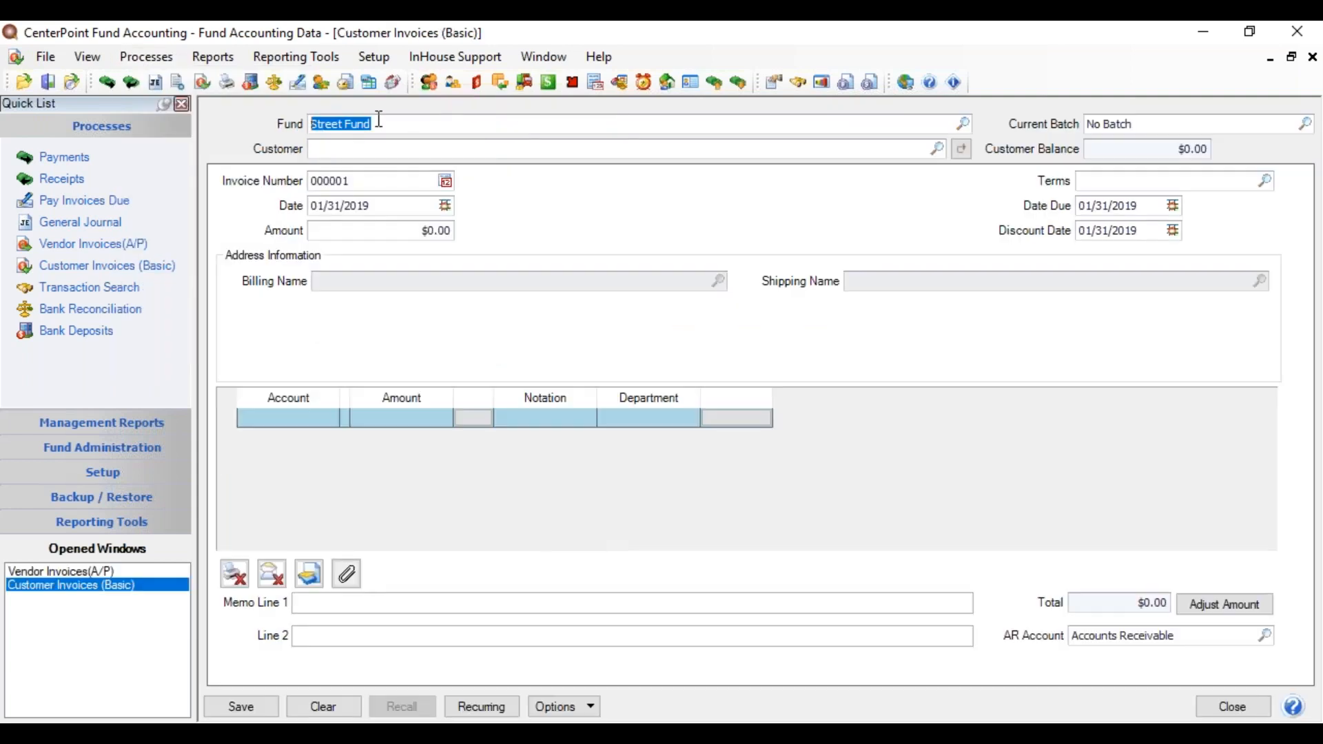
pyautogui.write('center')
pyautogui.press('Tab')
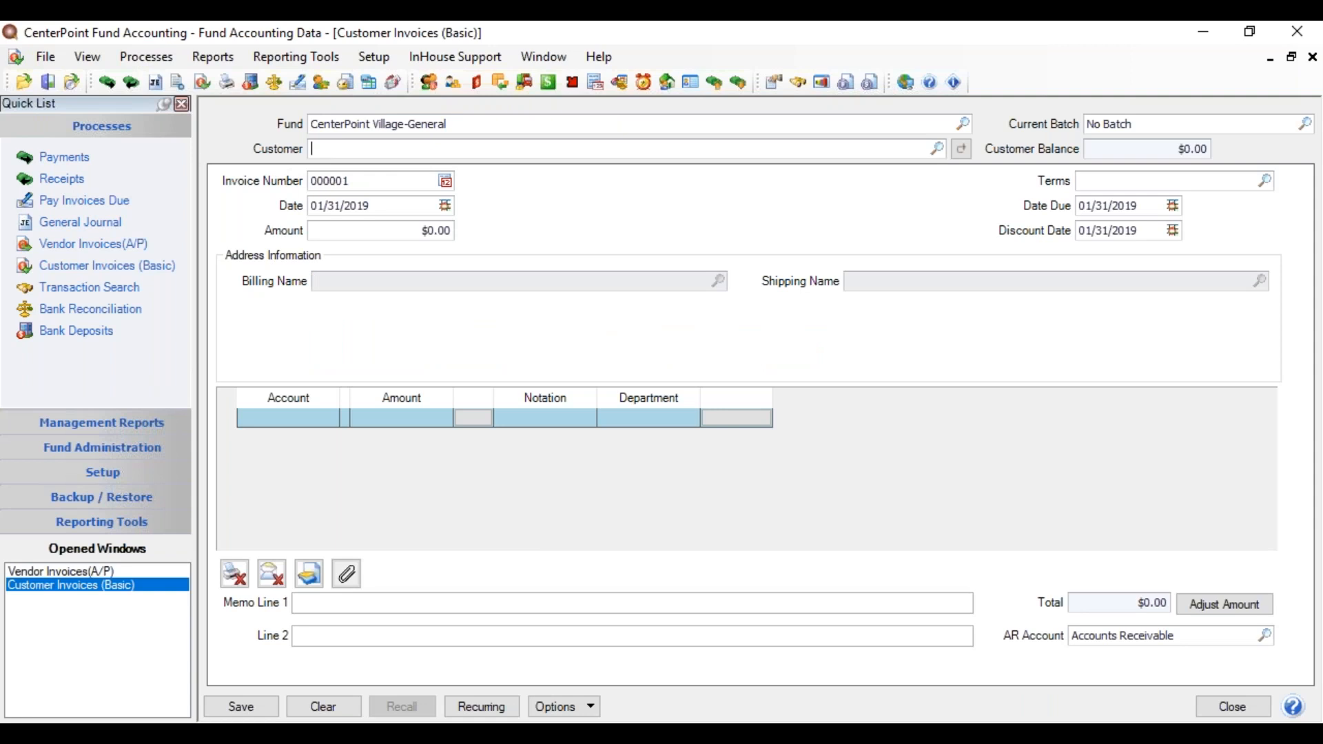
pyautogui.write('zeld')
pyautogui.press('Tab')
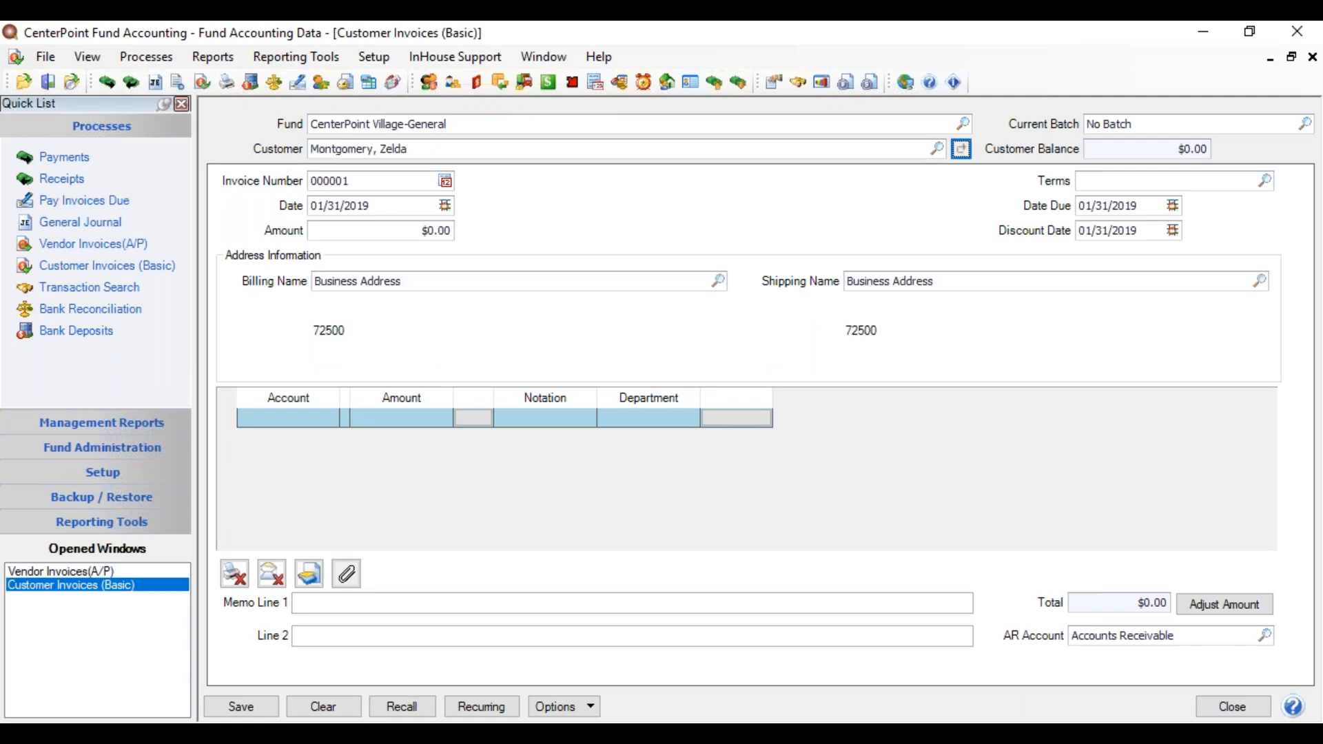
# Step: Add a $1,000.00 line to Current Year Fund Balance and match the invoice amount to it
pyautogui.click(256, 411)
pyautogui.write('current year')
pyautogui.press('Tab')
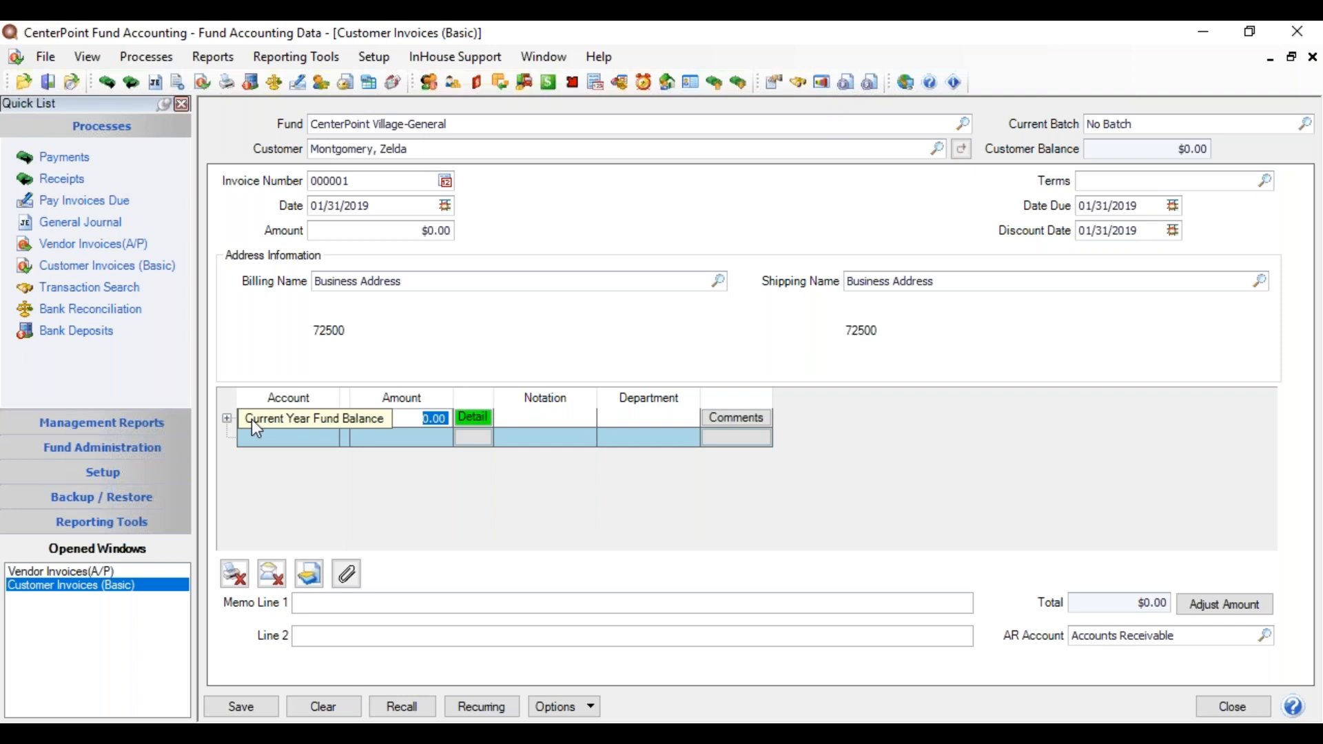
pyautogui.write('1000.00')
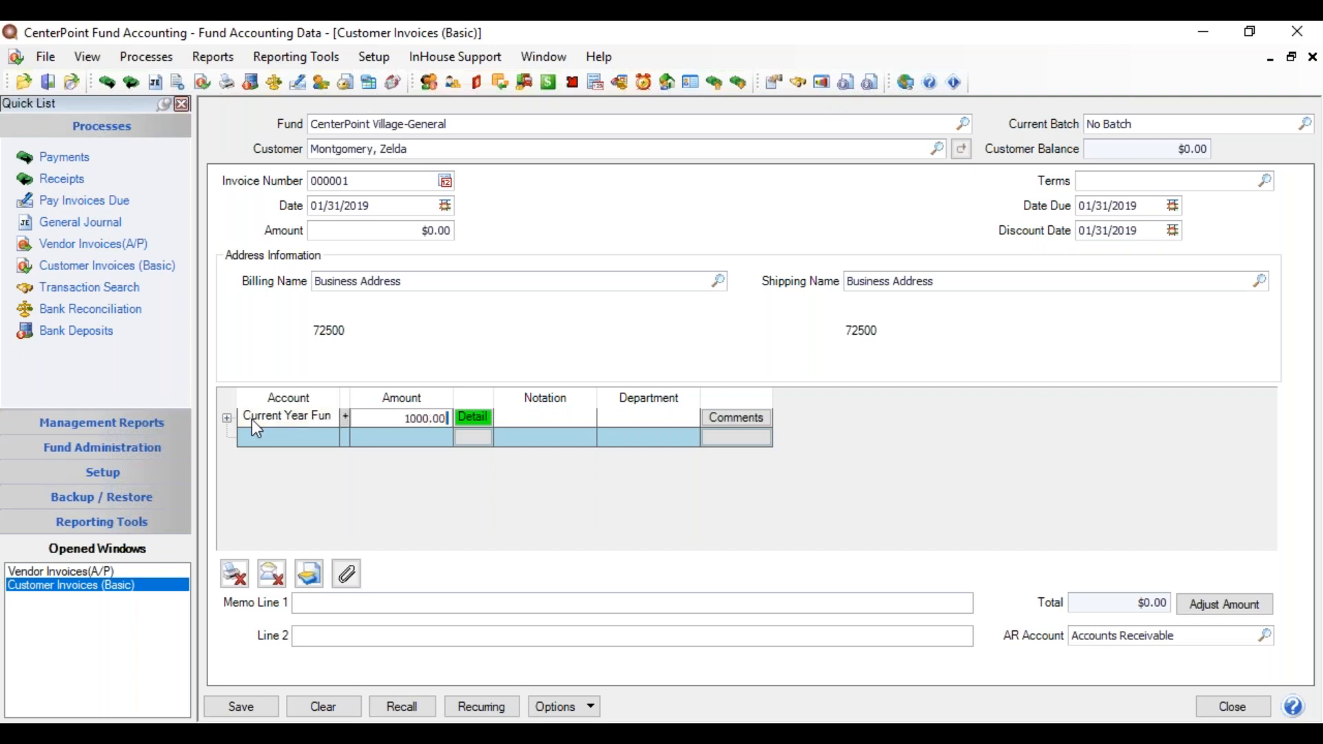
pyautogui.press('Tab')
pyautogui.click(1197, 604)
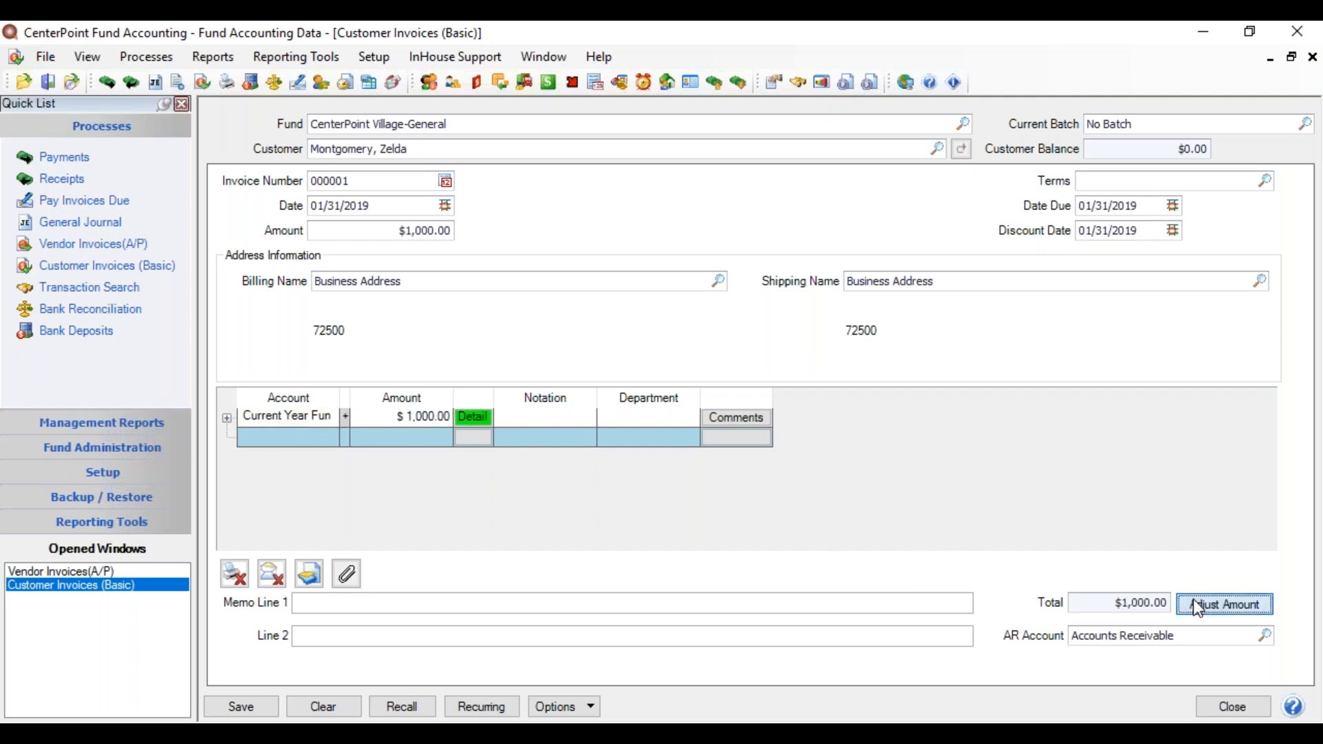
# Step: Date the invoice 12/31/2018, note the line 'beg bal', and save it
pyautogui.click(382, 207)
pyautogui.write('123118')
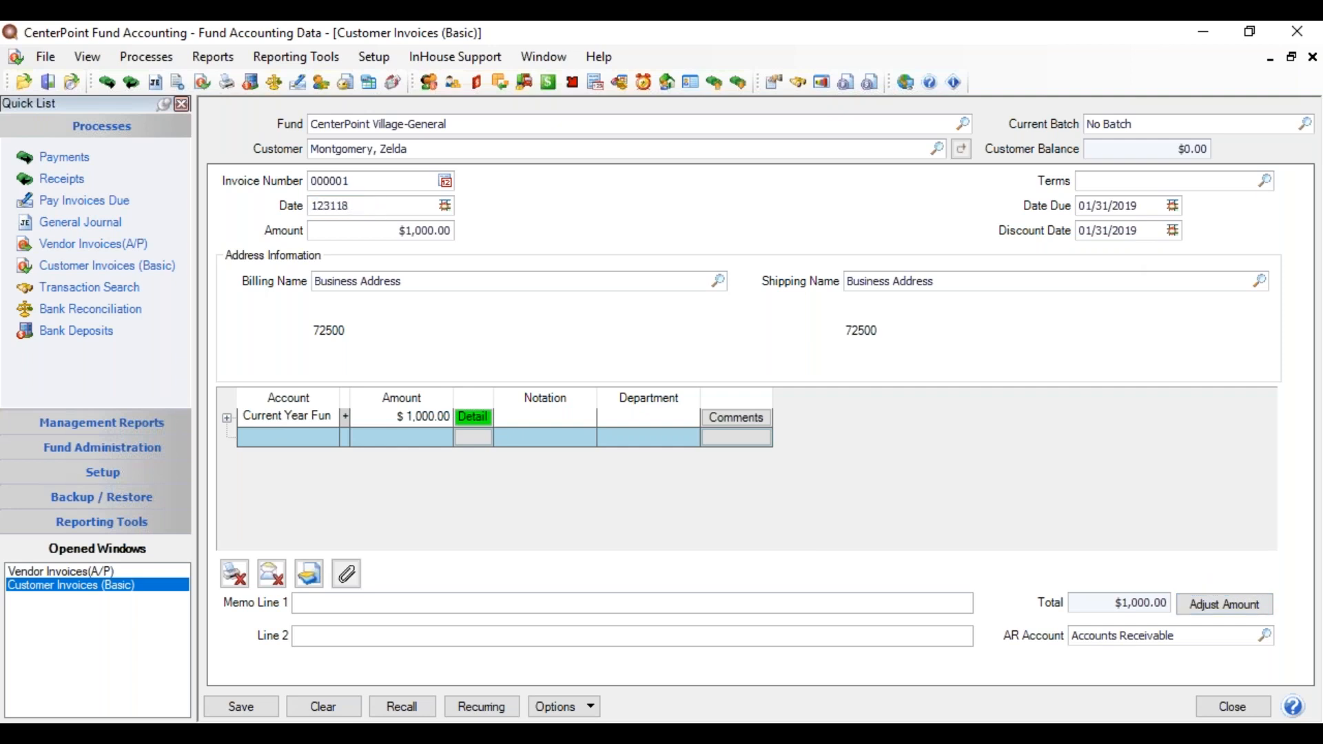
pyautogui.press('Tab')
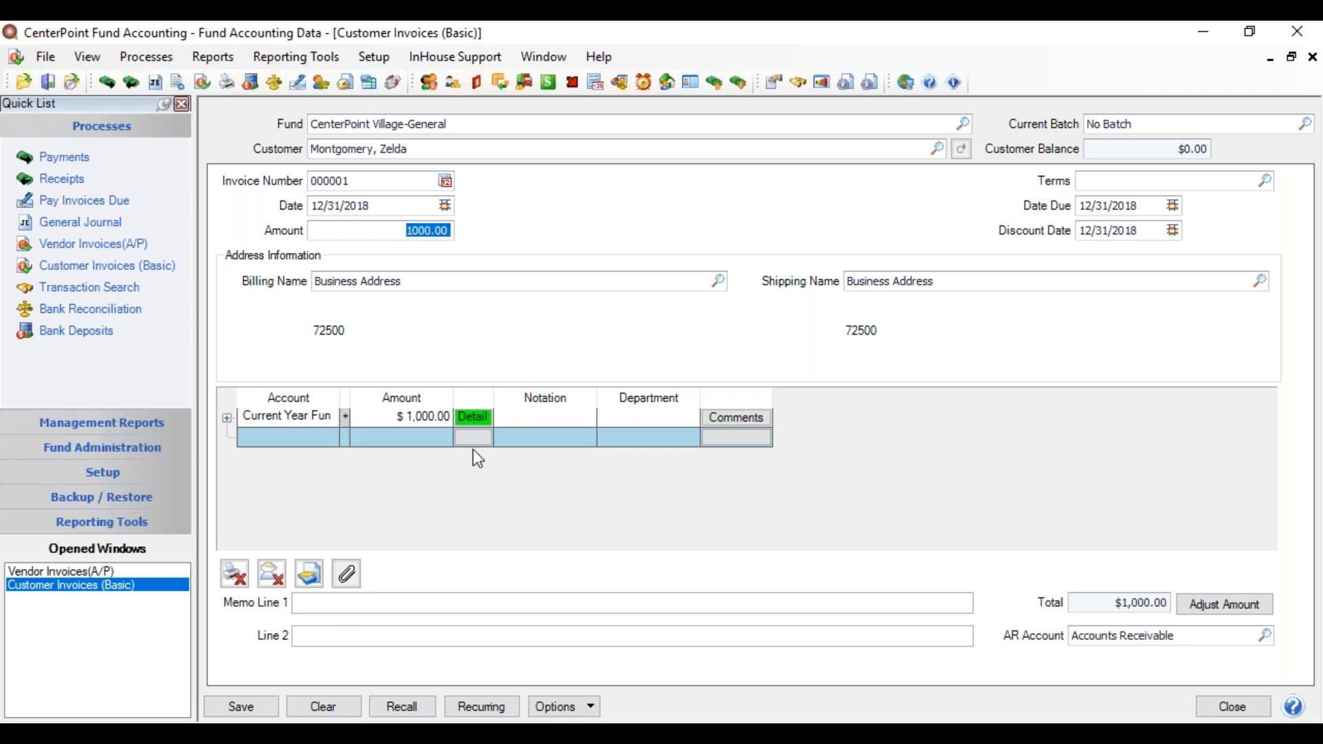
pyautogui.click(508, 413)
pyautogui.write('beg')
pyautogui.write(' bal')
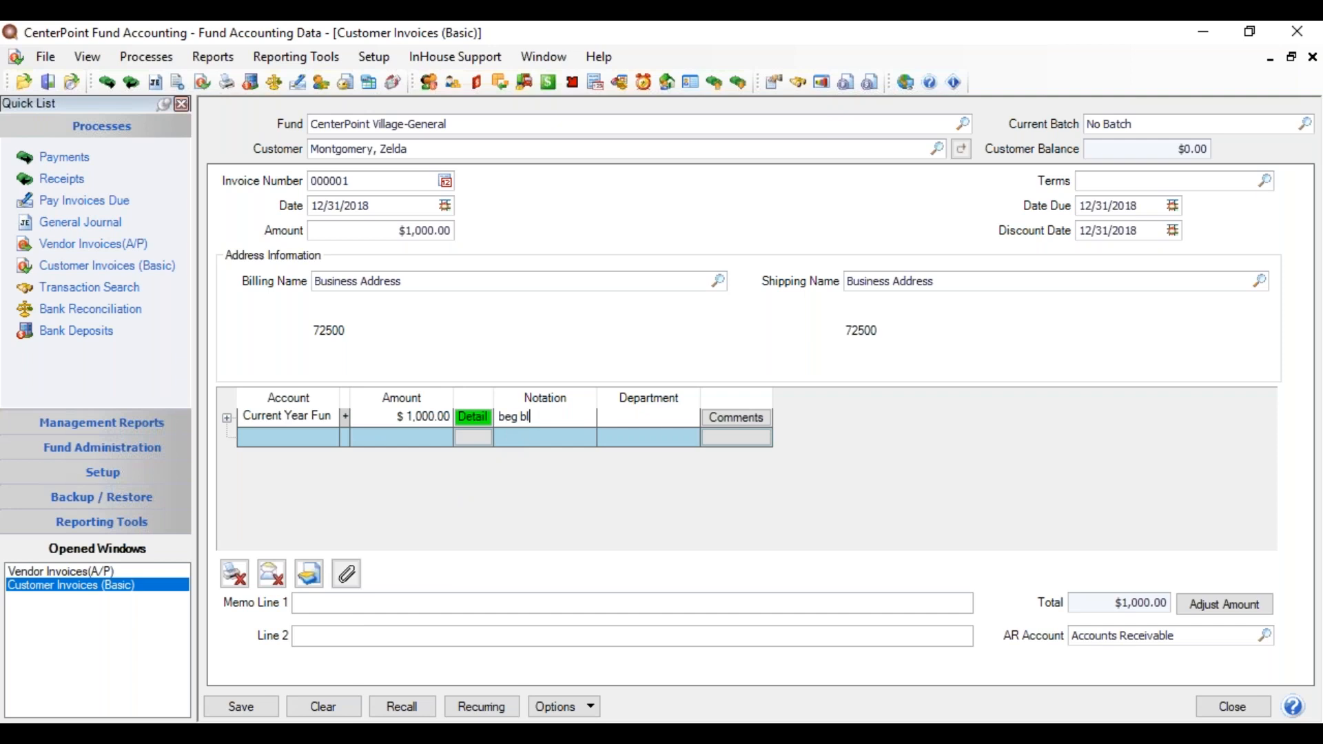
pyautogui.press('BackSpace')
pyautogui.press('BackSpace')
pyautogui.write('al')
pyautogui.click(255, 711)
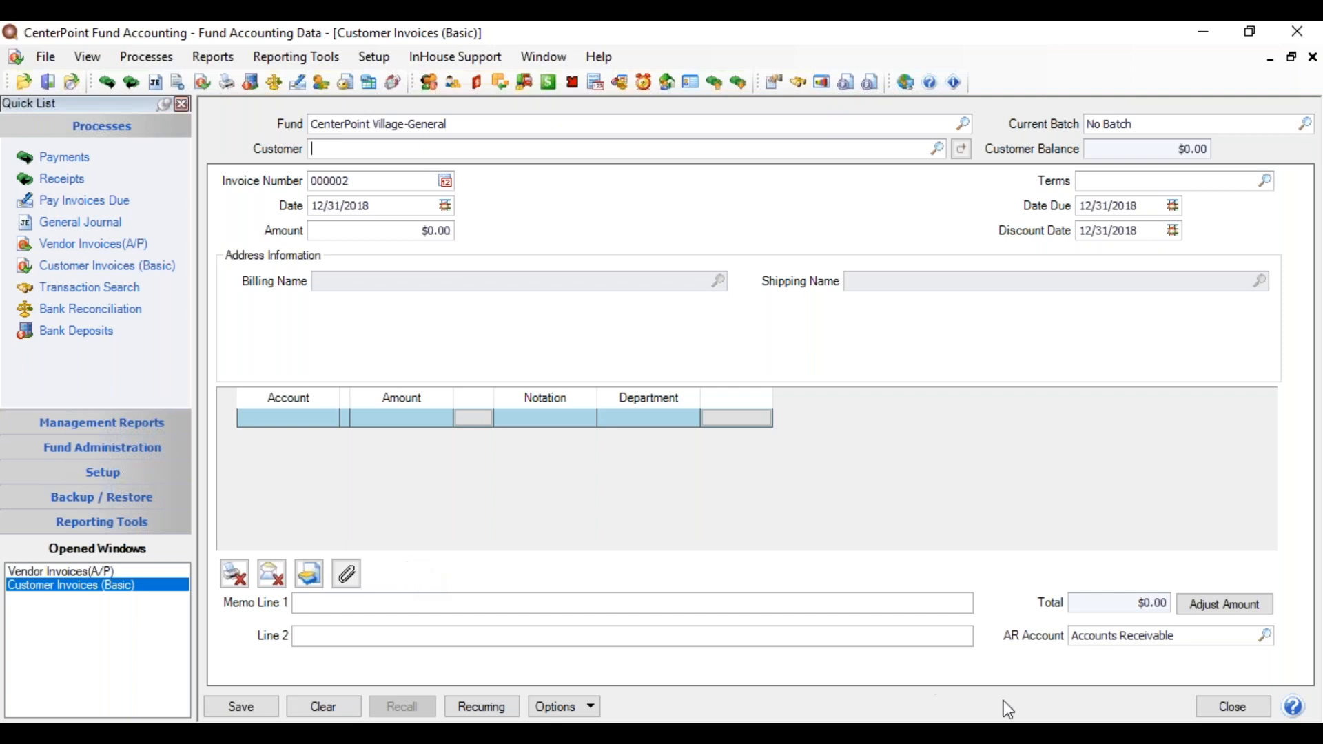
# Step: Close the Customer Invoices and Vendor Invoices (A/P) windows
pyautogui.click(1213, 708)
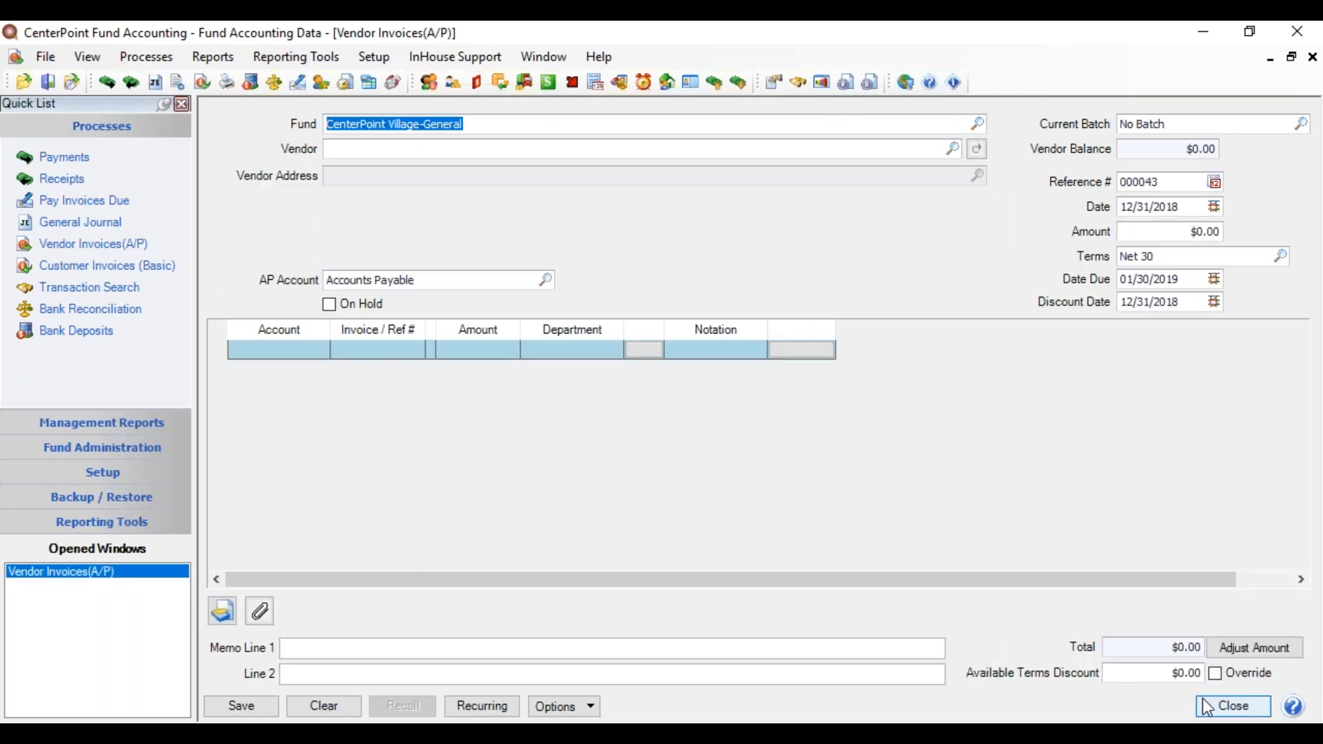
pyautogui.click(1213, 708)
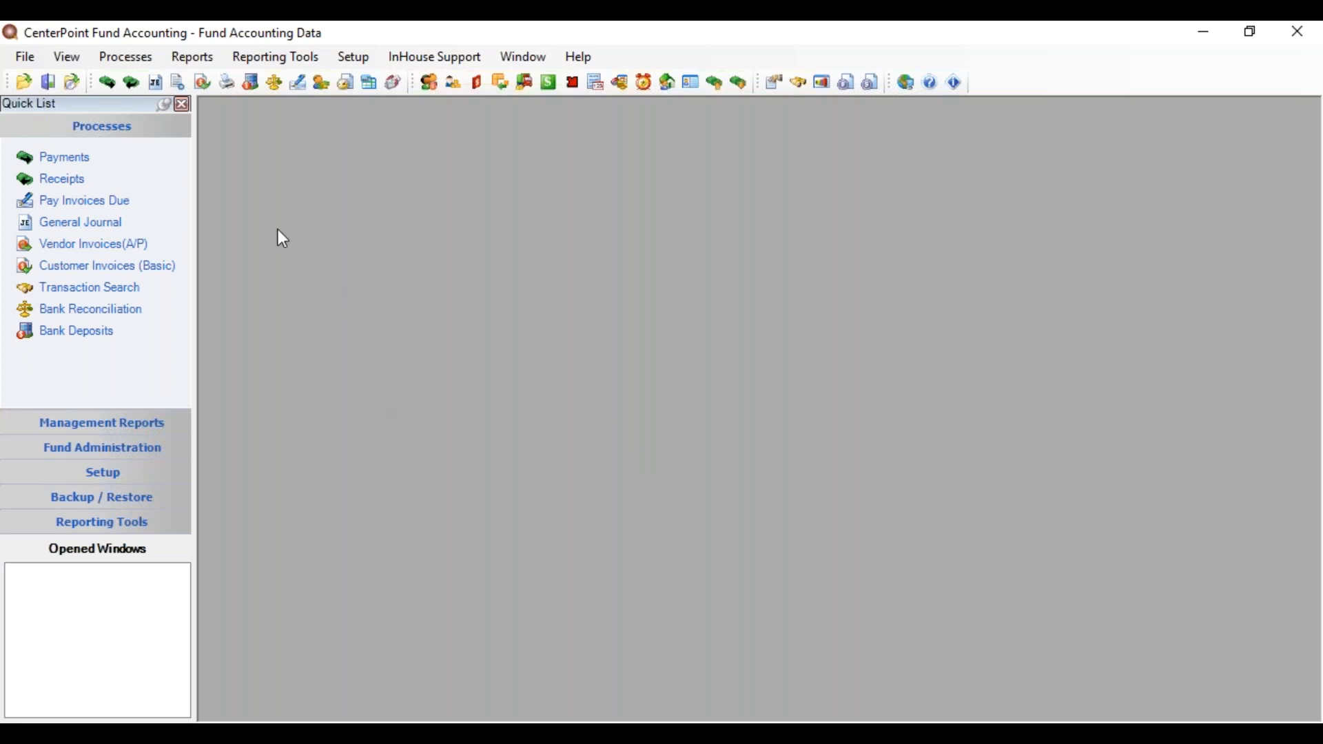
# Step: Open a General Journal entry for CenterPoint Village-General dated 12/31/2018 and look up the first account
pyautogui.click(135, 58)
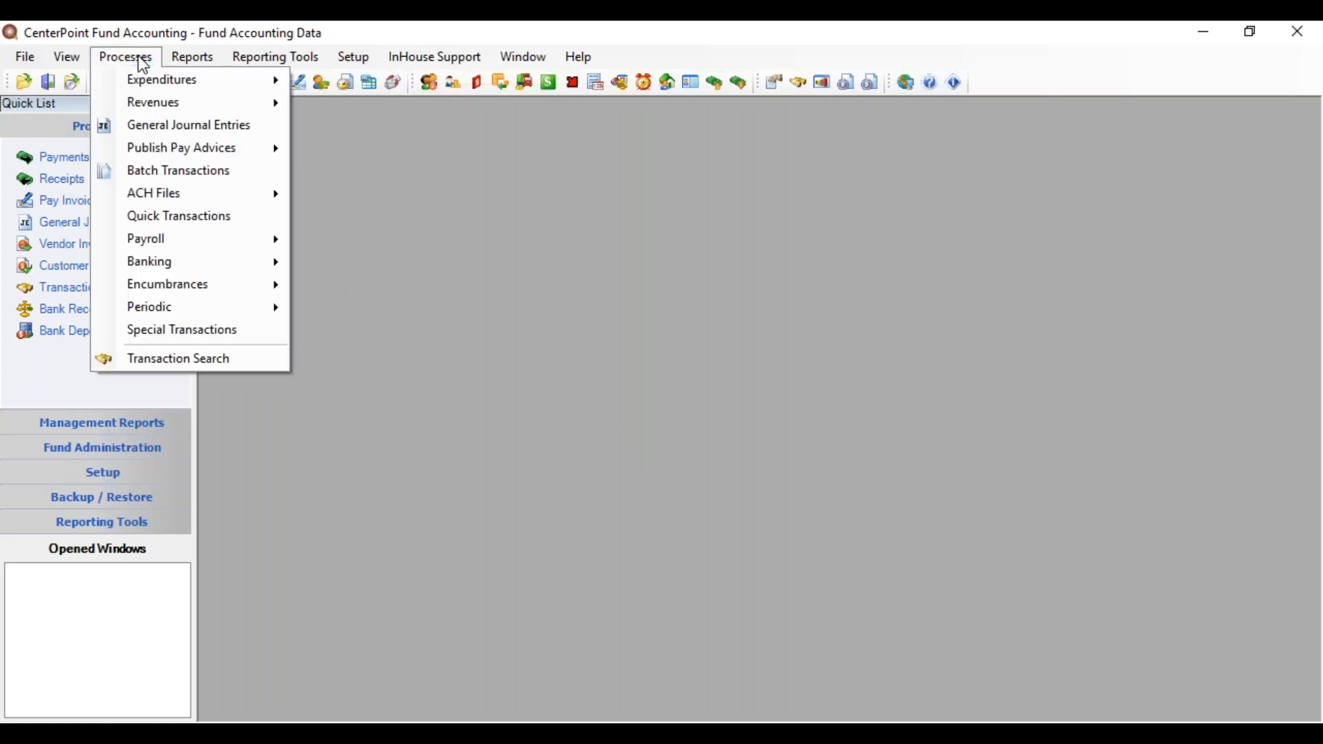
pyautogui.click(150, 126)
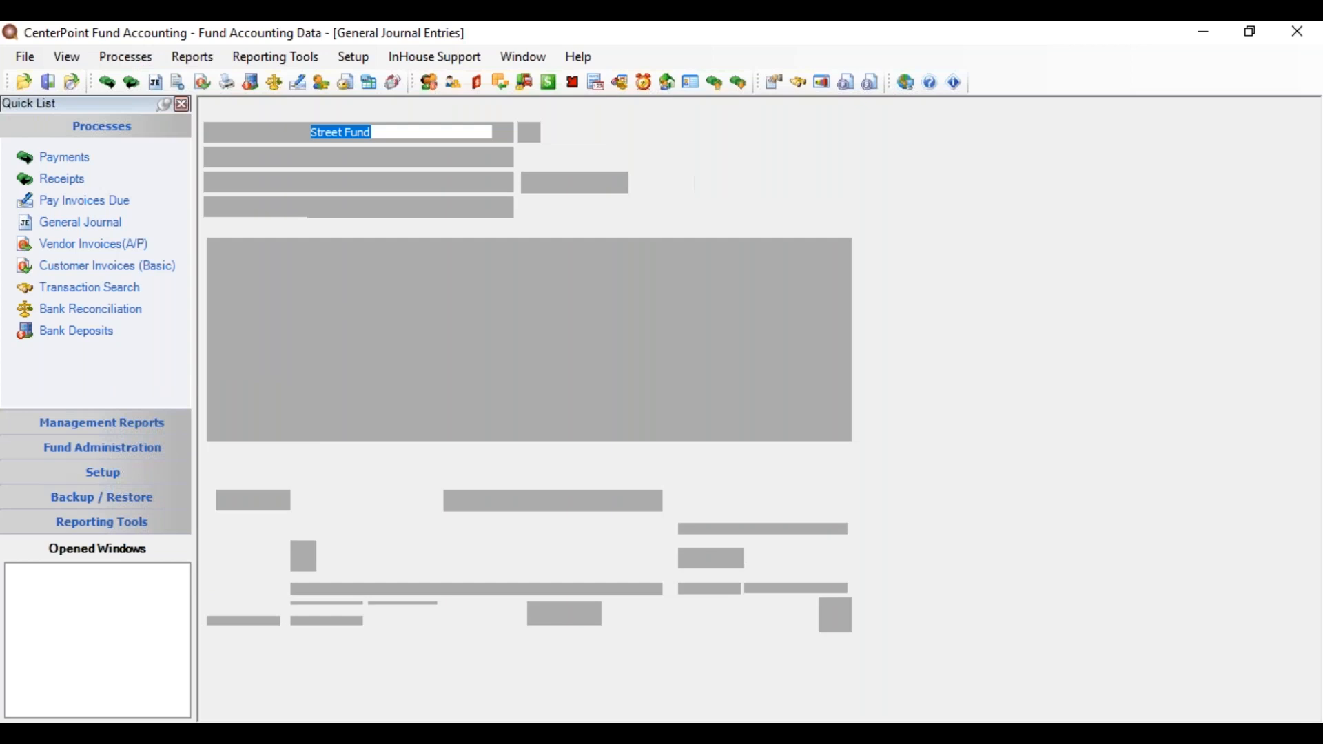
pyautogui.write('center')
pyautogui.press('Tab')
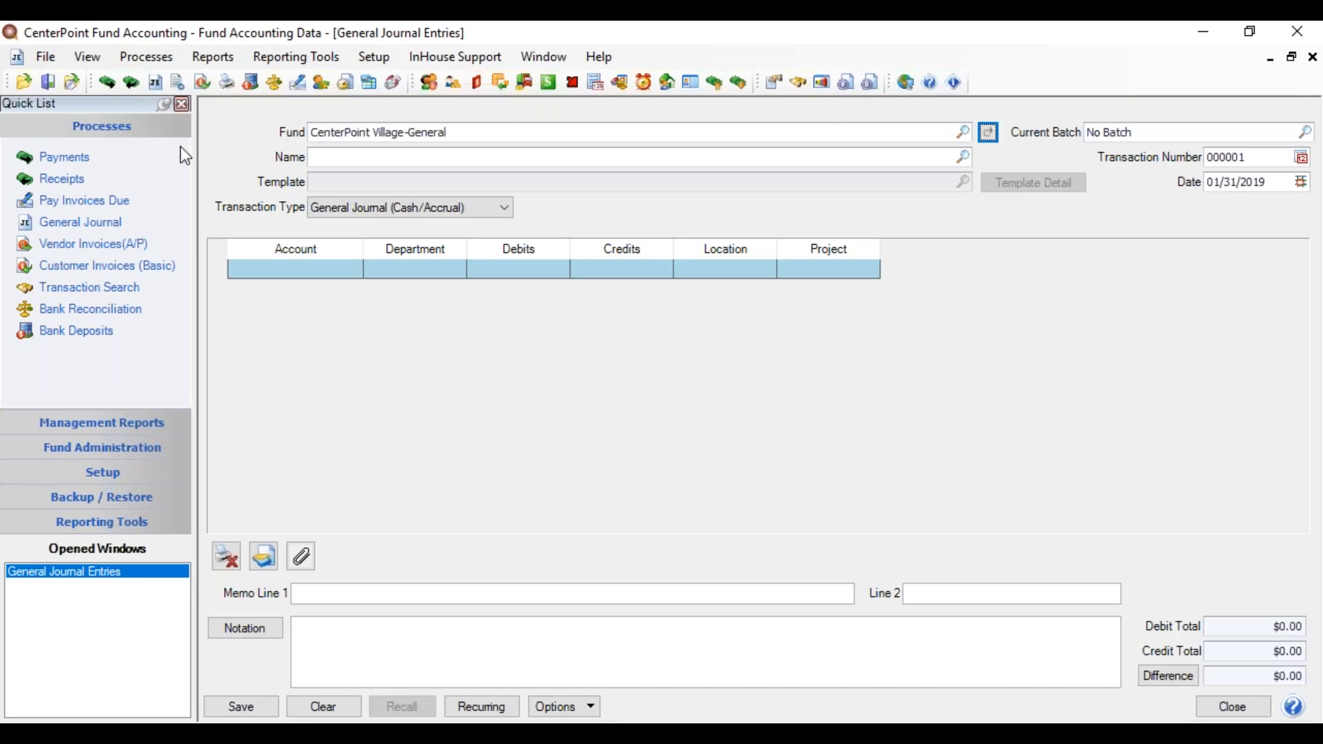
pyautogui.click(1274, 182)
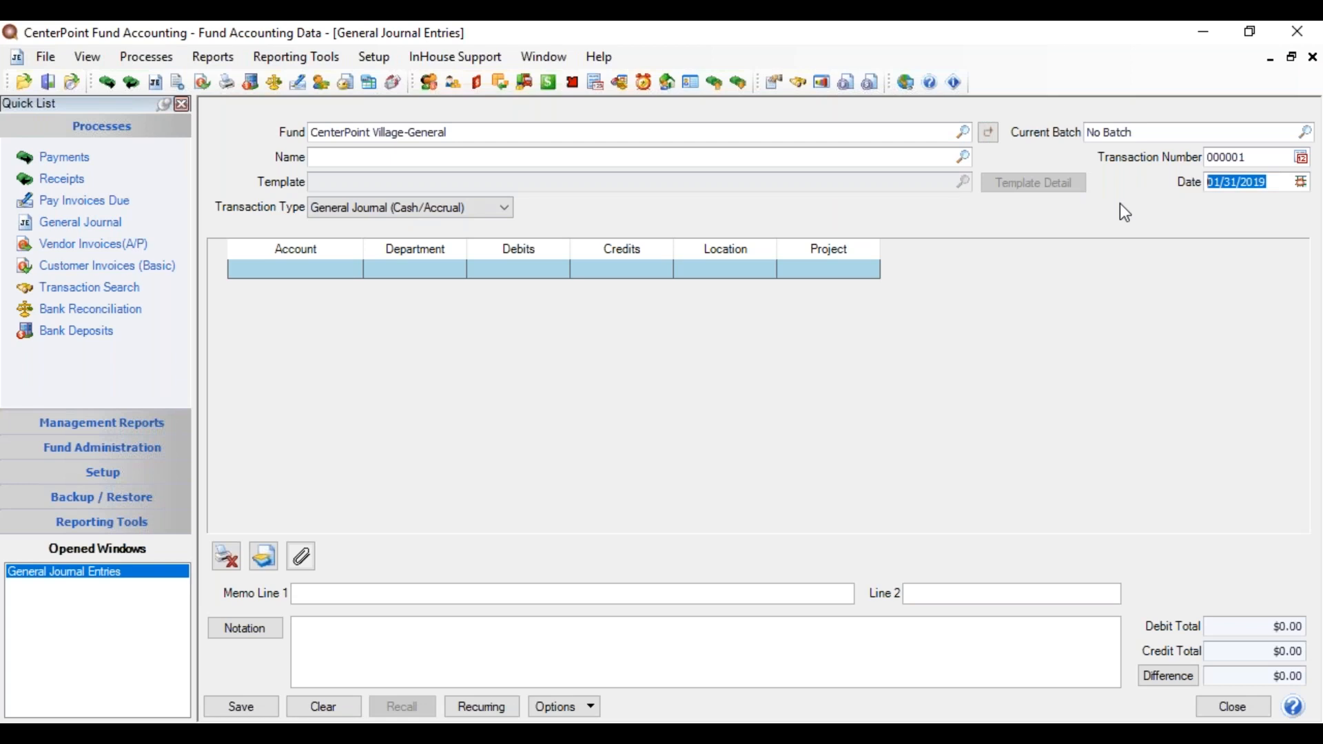
pyautogui.write('12/31/2018')
pyautogui.press('Tab')
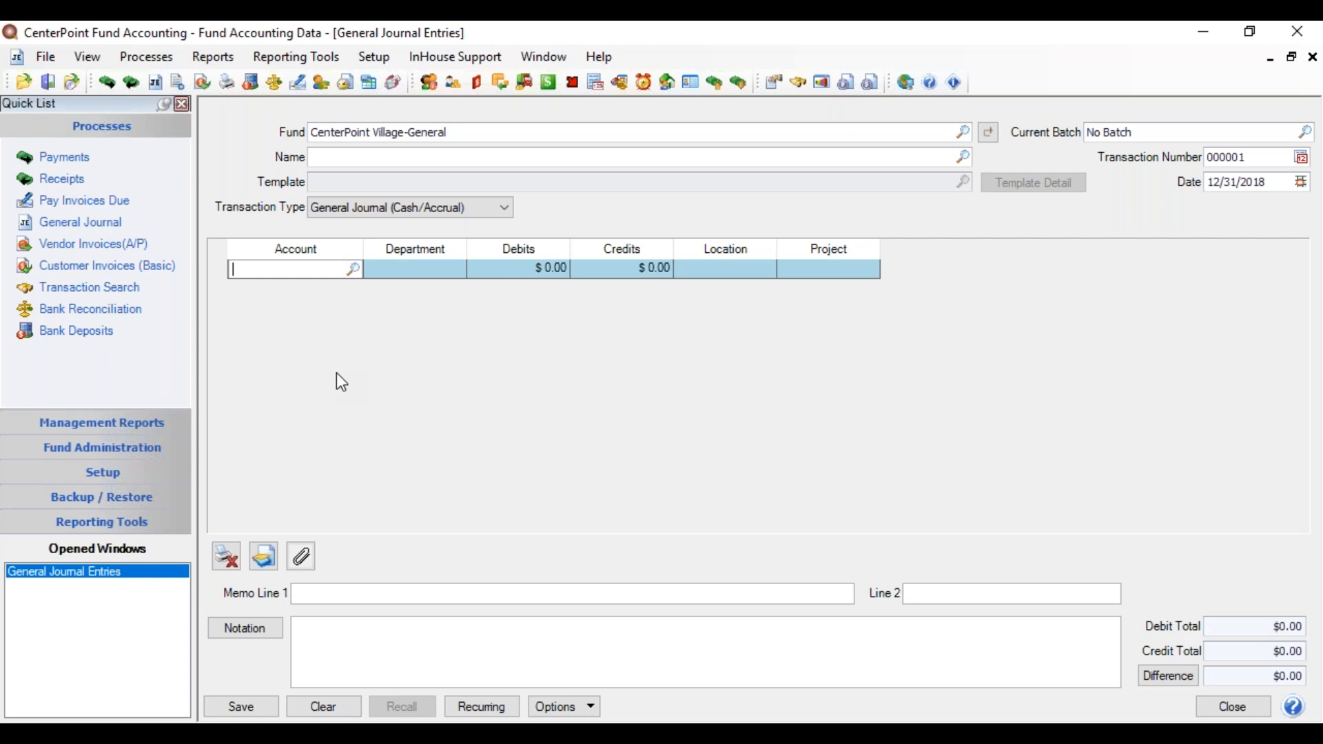
pyautogui.click(355, 270)
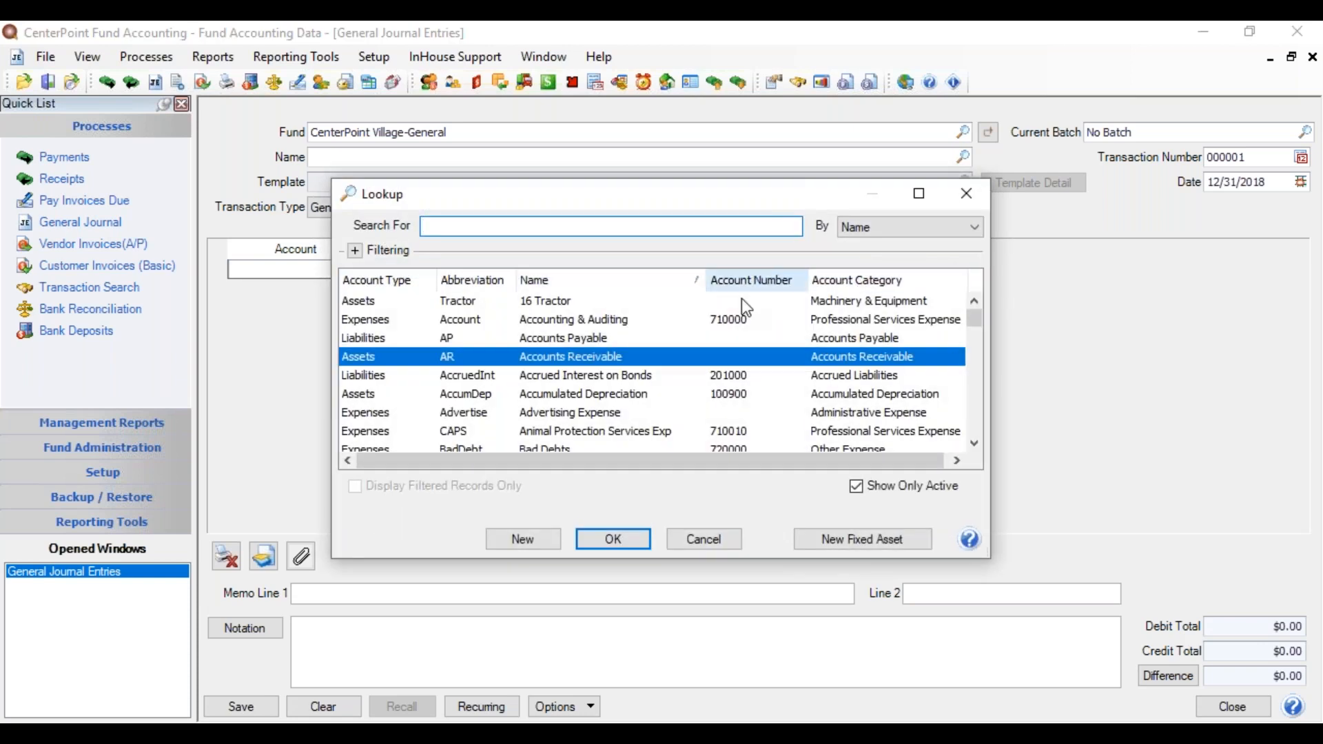
# Step: Credit $8,000.00 to Permits - Business in the General Revenues department on the first line
pyautogui.click(381, 282)
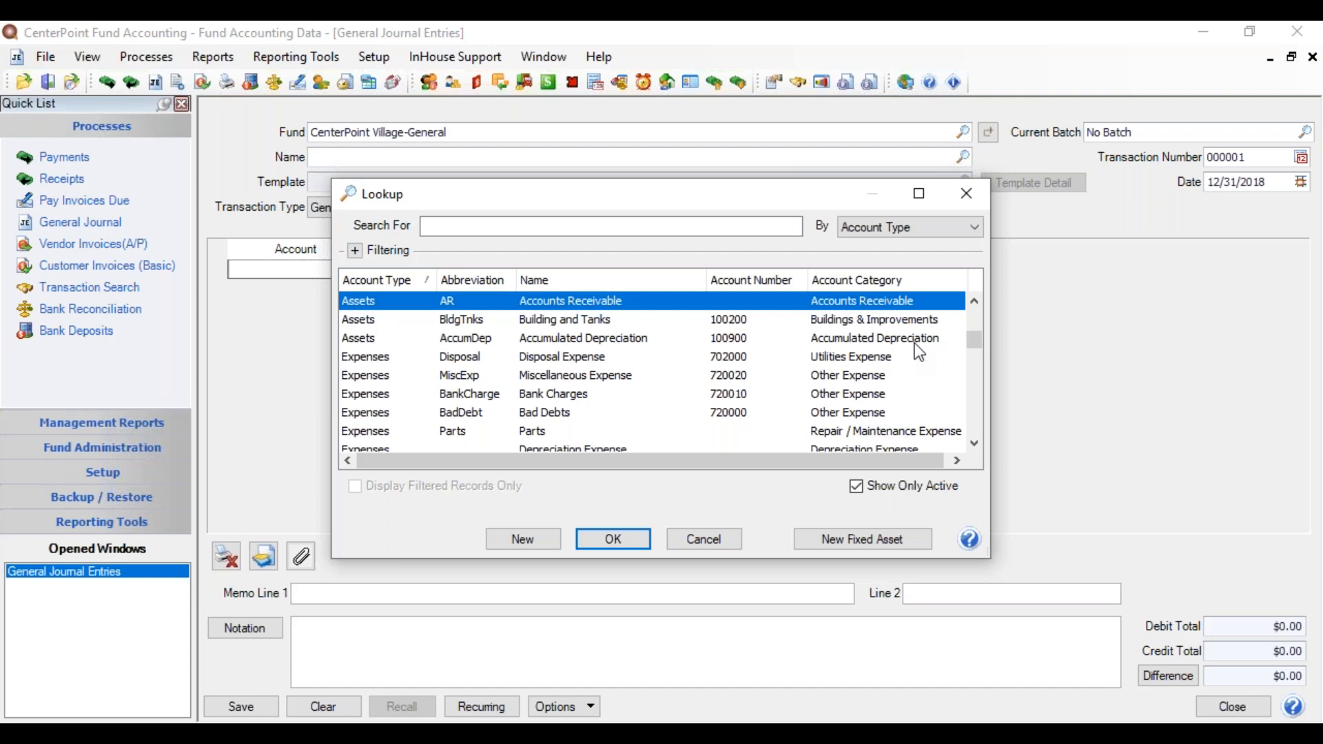
pyautogui.moveTo(969, 339); pyautogui.dragTo(987, 411)
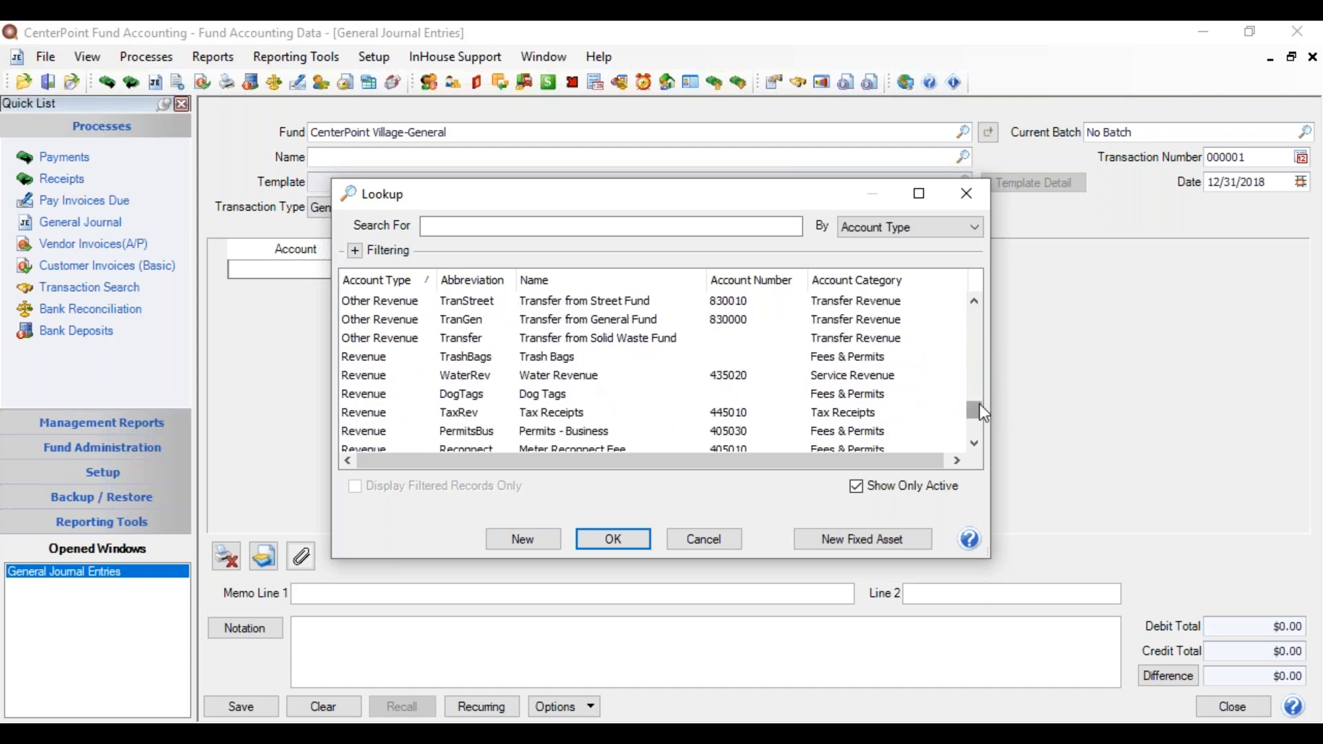
pyautogui.moveTo(979, 404); pyautogui.dragTo(980, 412)
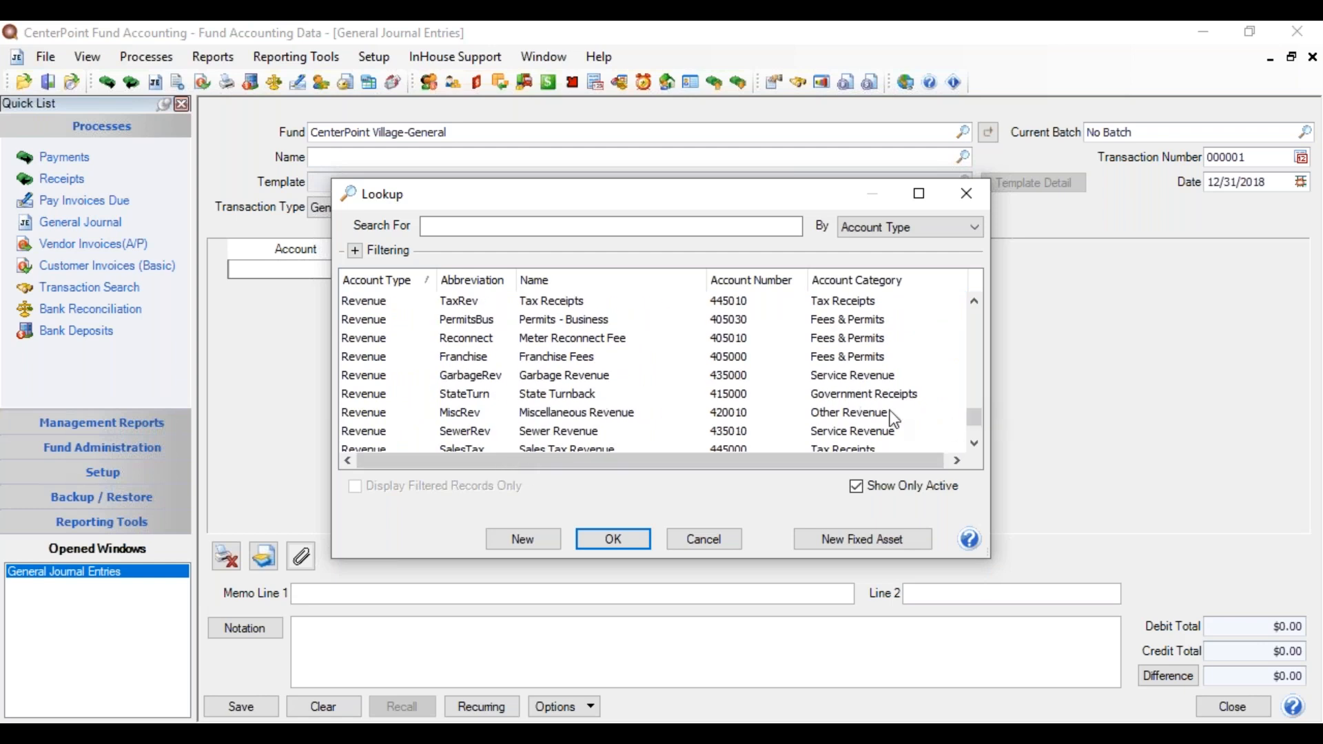
pyautogui.doubleClick(605, 318)
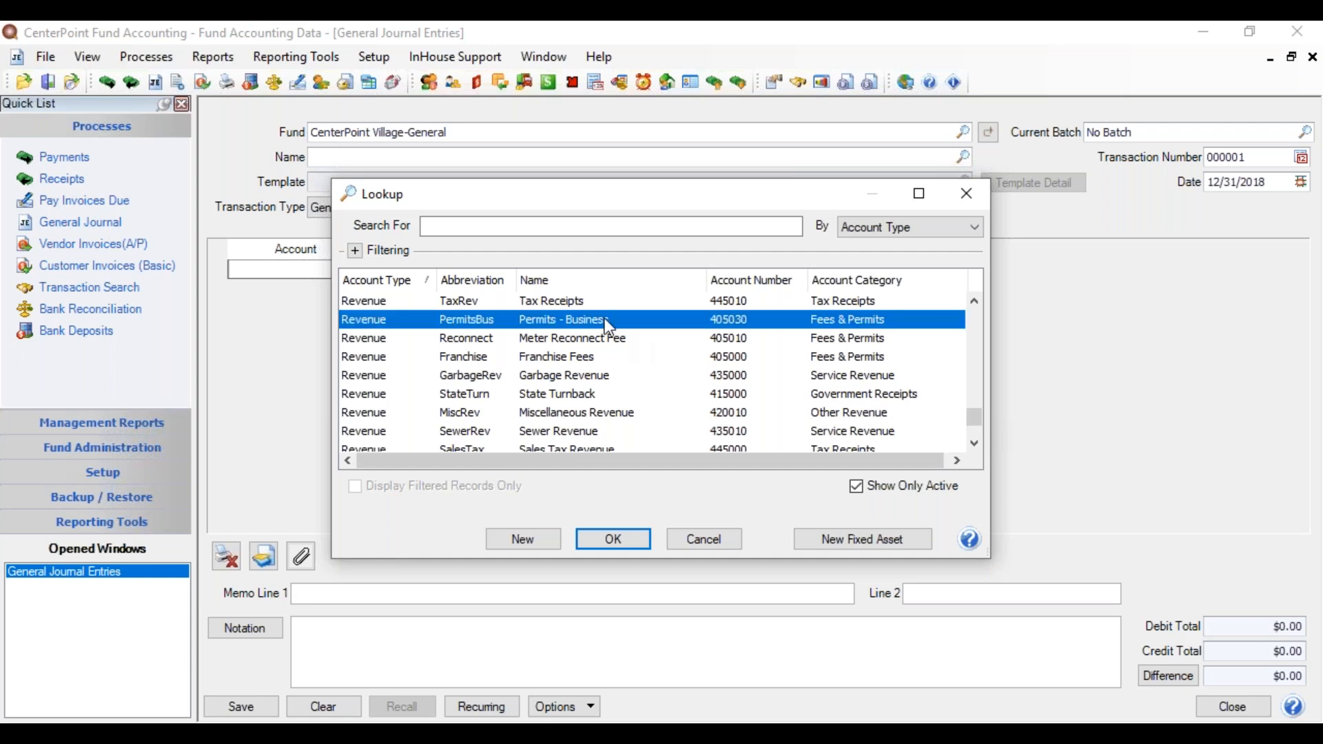
pyautogui.press('Tab')
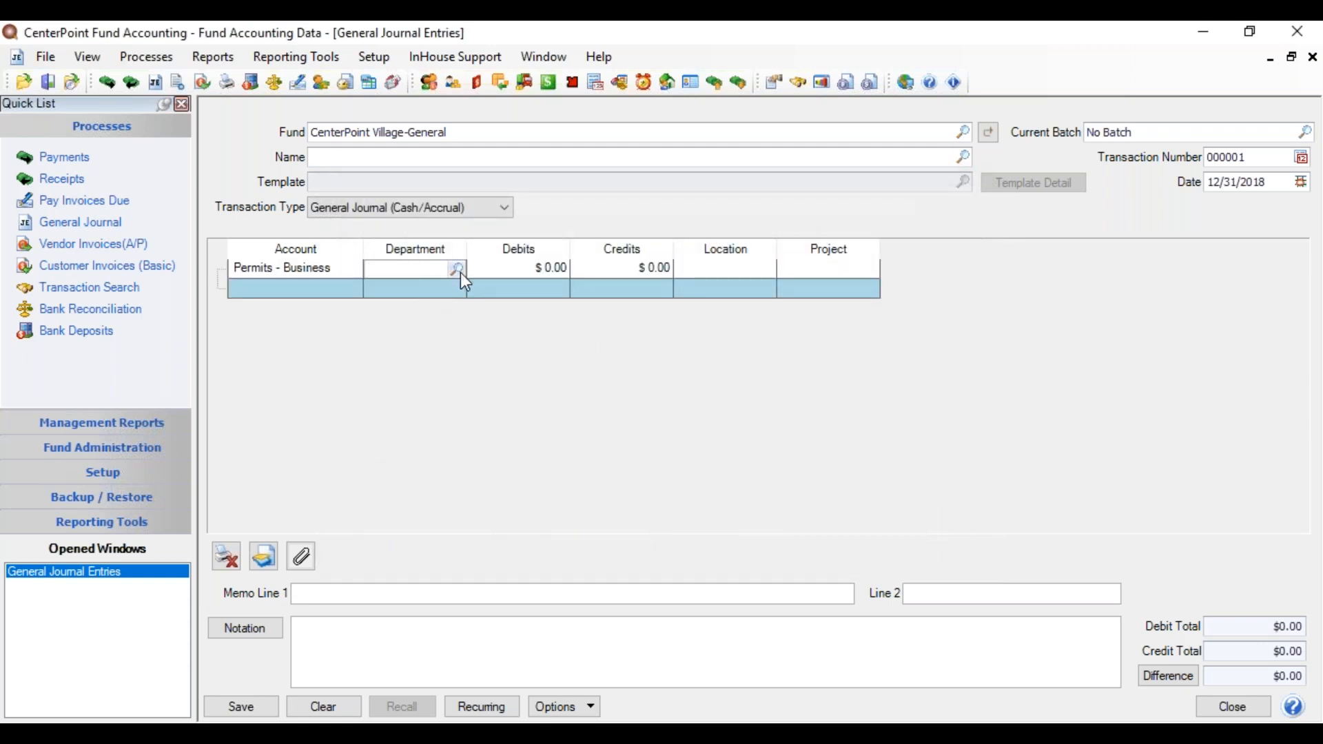
pyautogui.write('gen')
pyautogui.press('Tab')
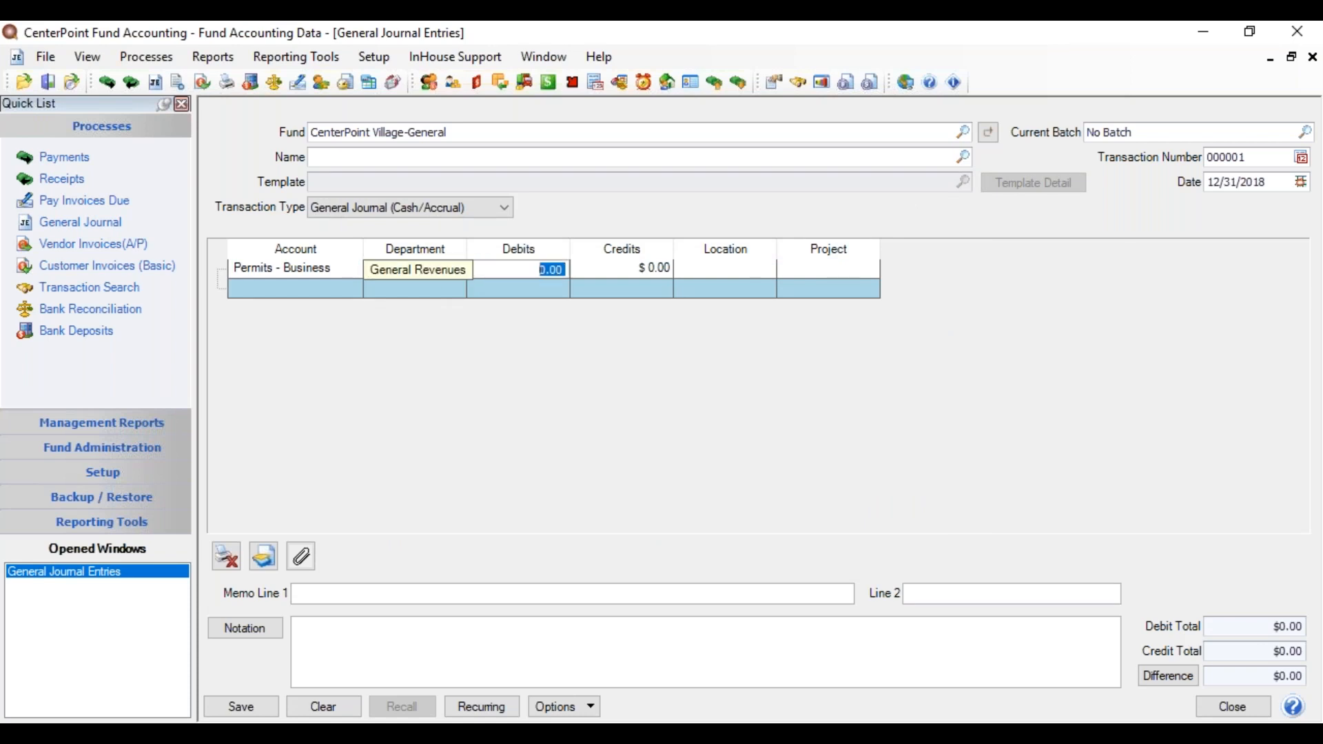
pyautogui.press('Tab')
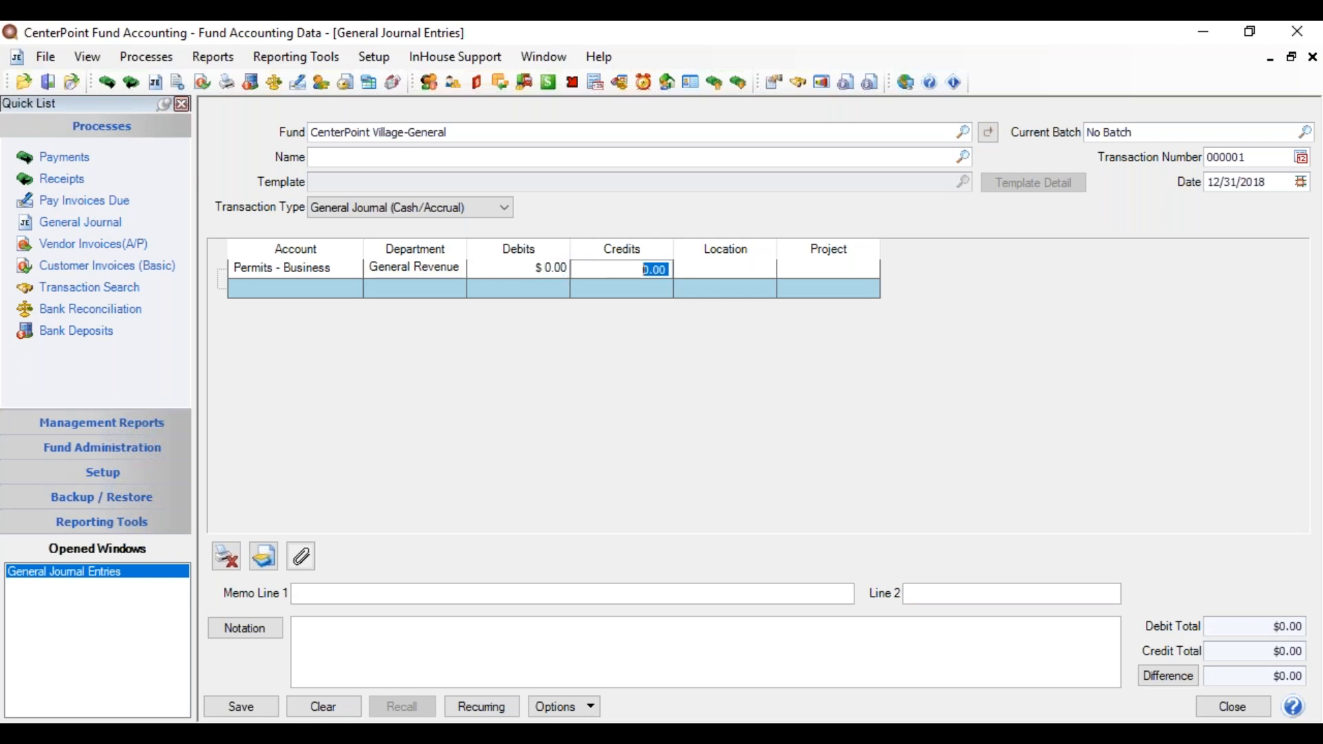
pyautogui.write('8,00')
pyautogui.write('0')
pyautogui.write('.')
pyautogui.write('00')
pyautogui.press('Tab')
pyautogui.click(241, 293)
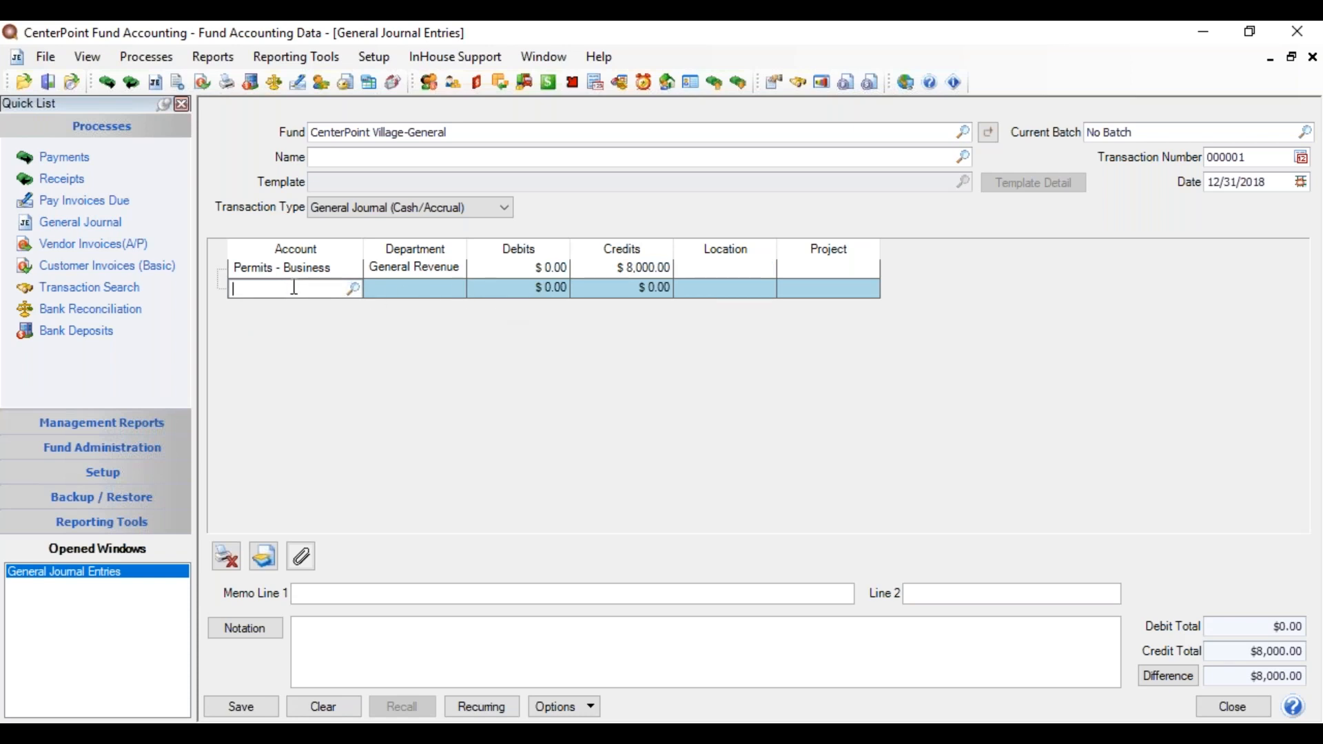
# Step: Debit $800.00 to Disposal Expense in the General Revenues department on the second line
pyautogui.write('ut')
pyautogui.press('Tab')
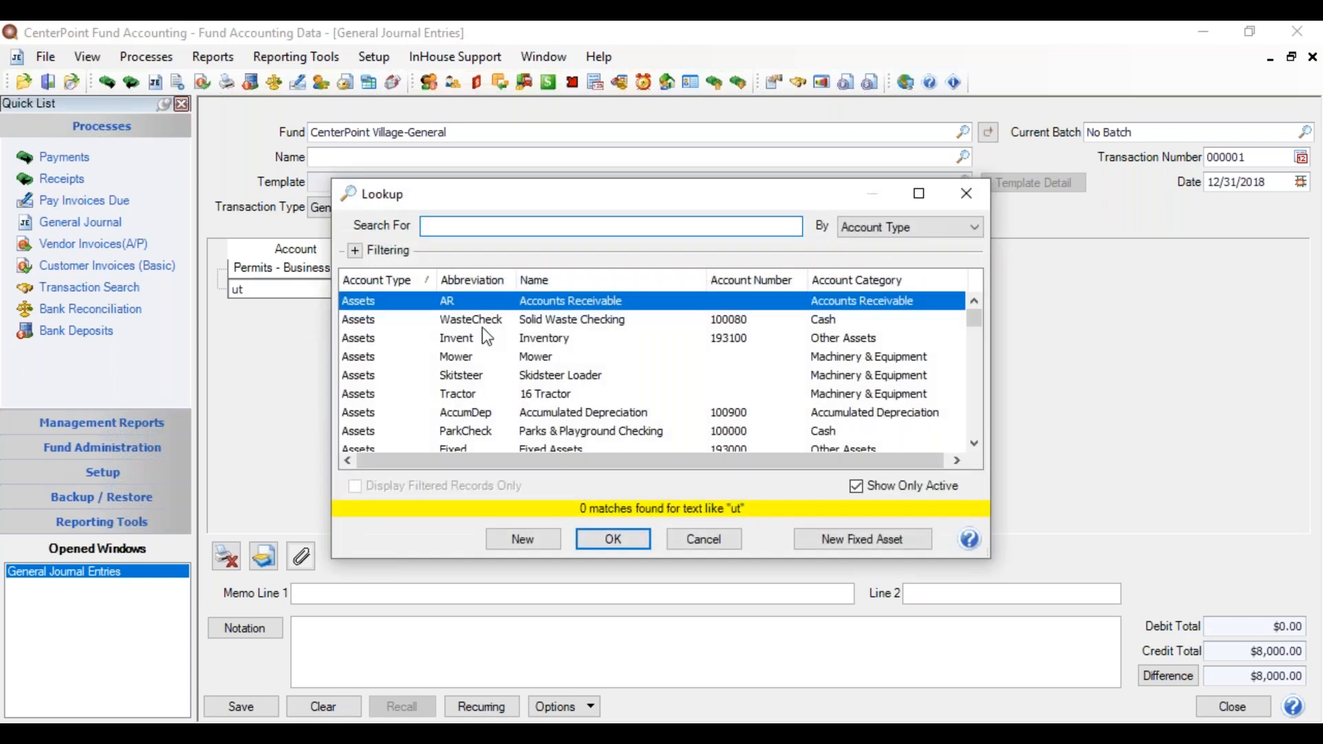
pyautogui.moveTo(973, 319); pyautogui.dragTo(986, 379)
pyautogui.doubleClick(599, 395)
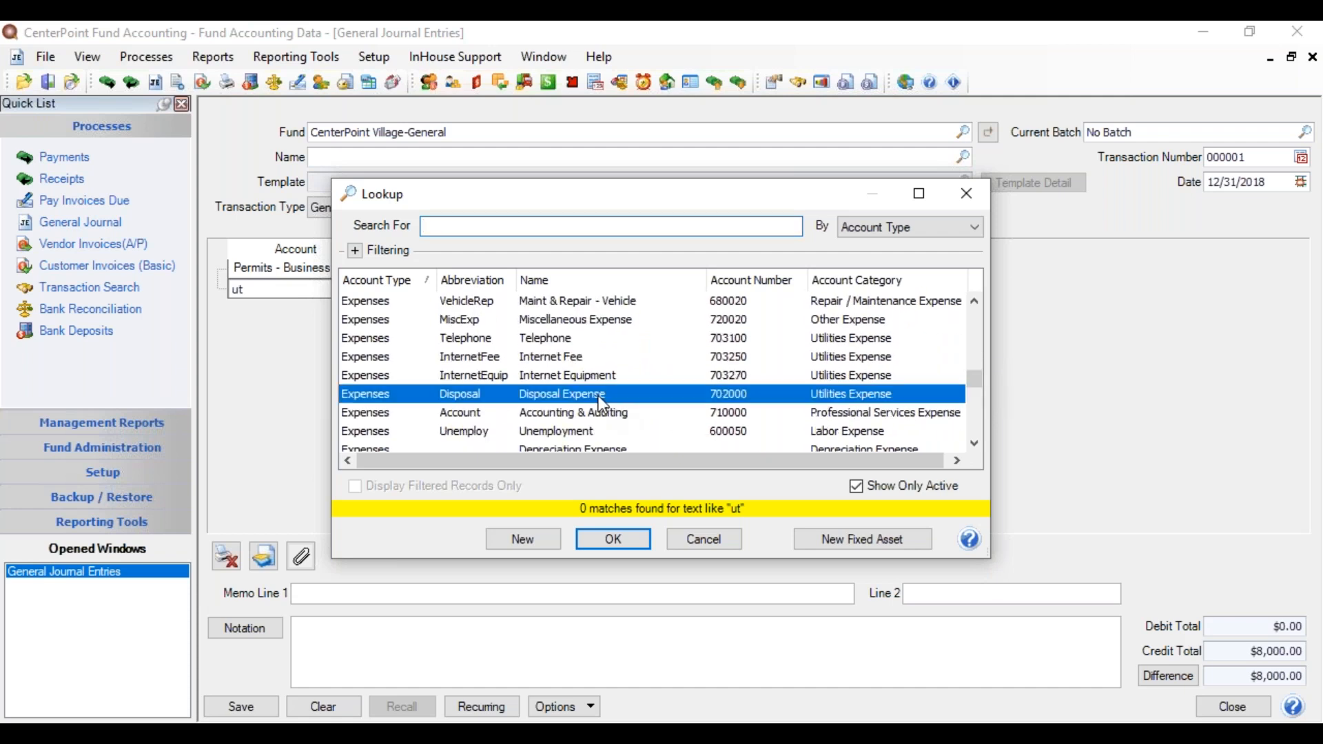
pyautogui.press('Tab')
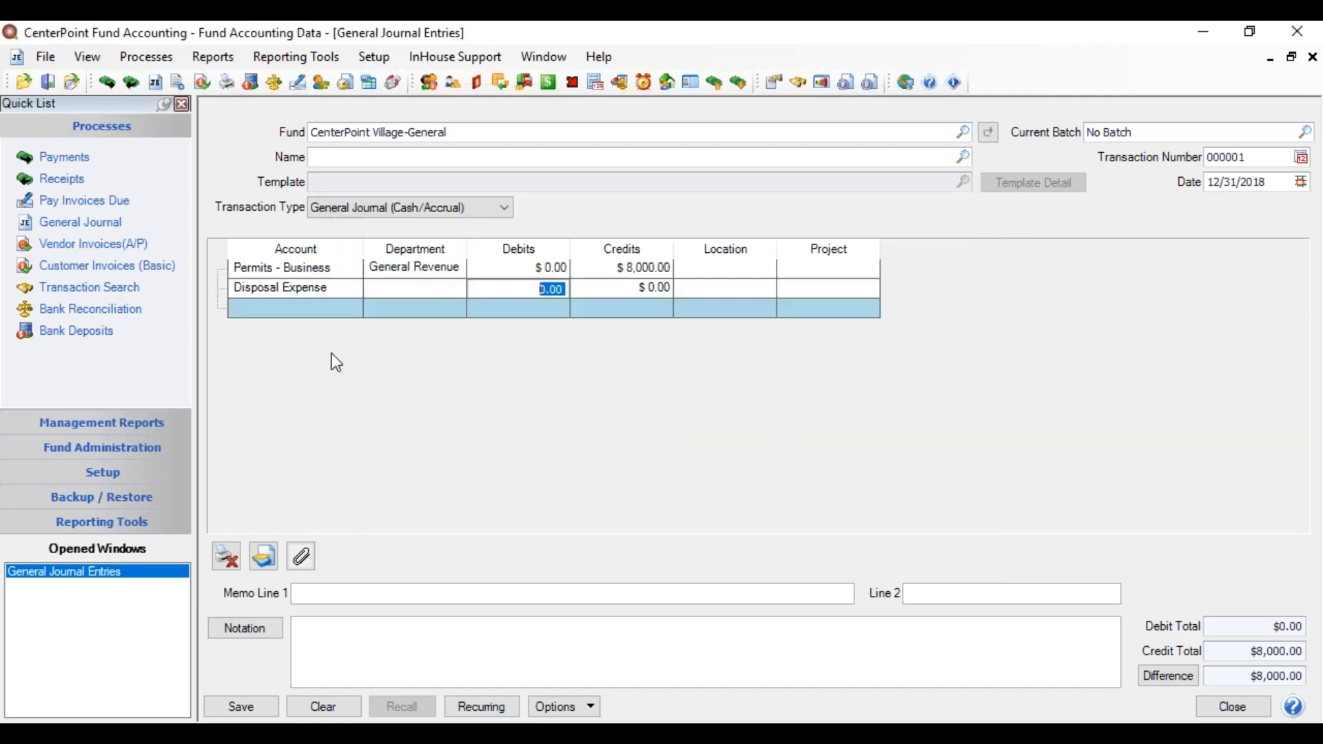
pyautogui.click(393, 284)
pyautogui.write('gener')
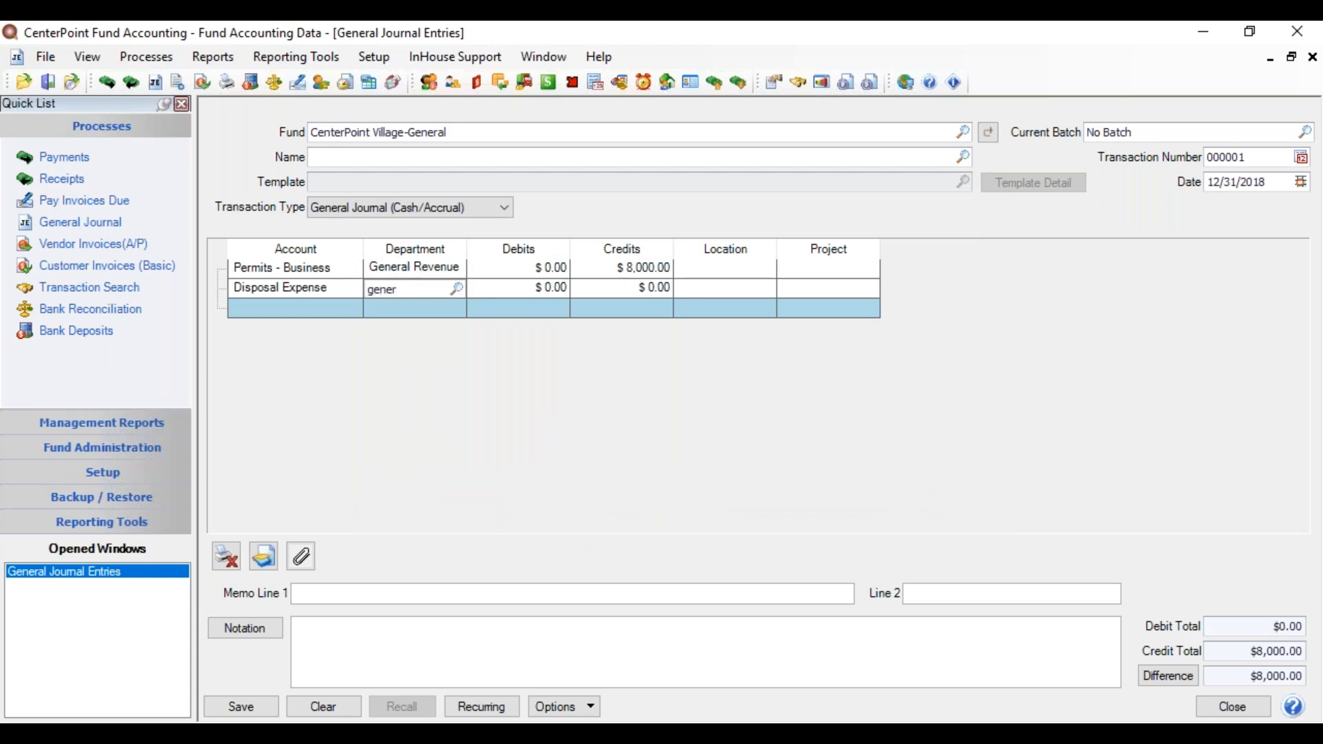
pyautogui.press('Tab')
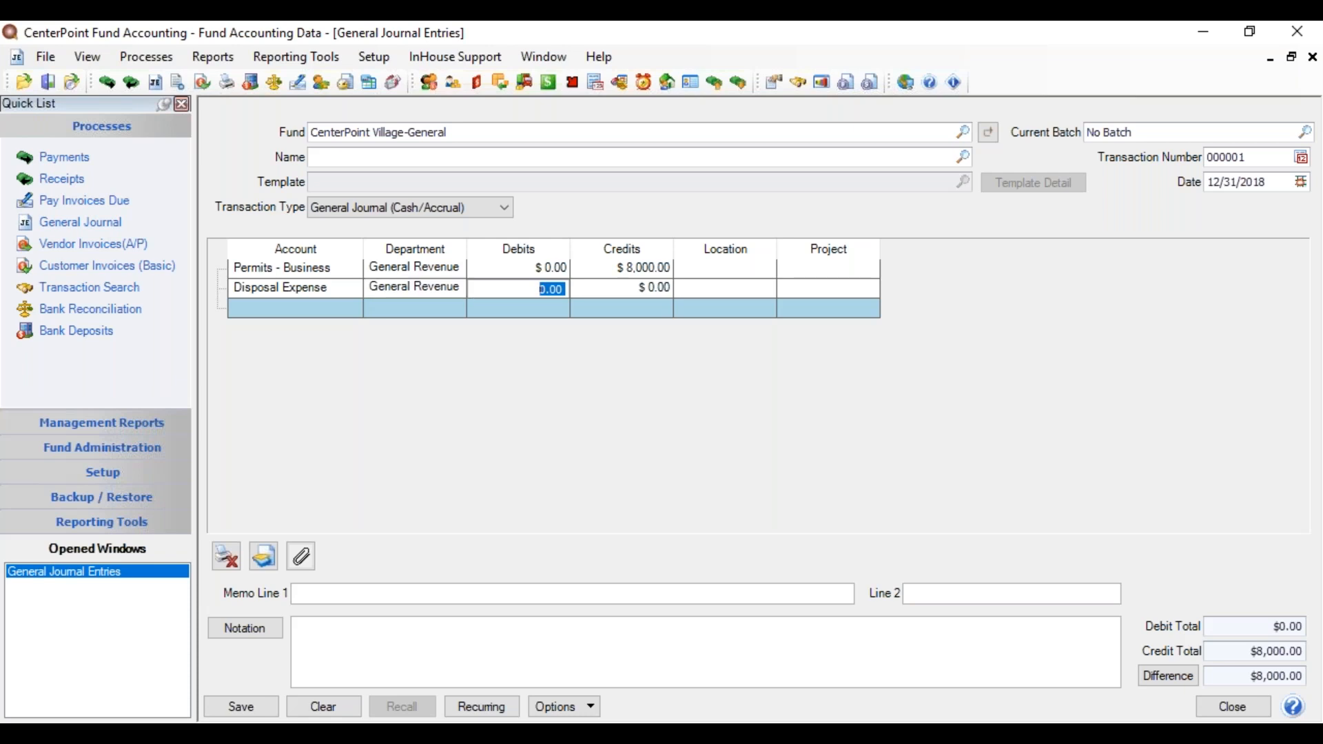
pyautogui.write('800')
pyautogui.press('Tab')
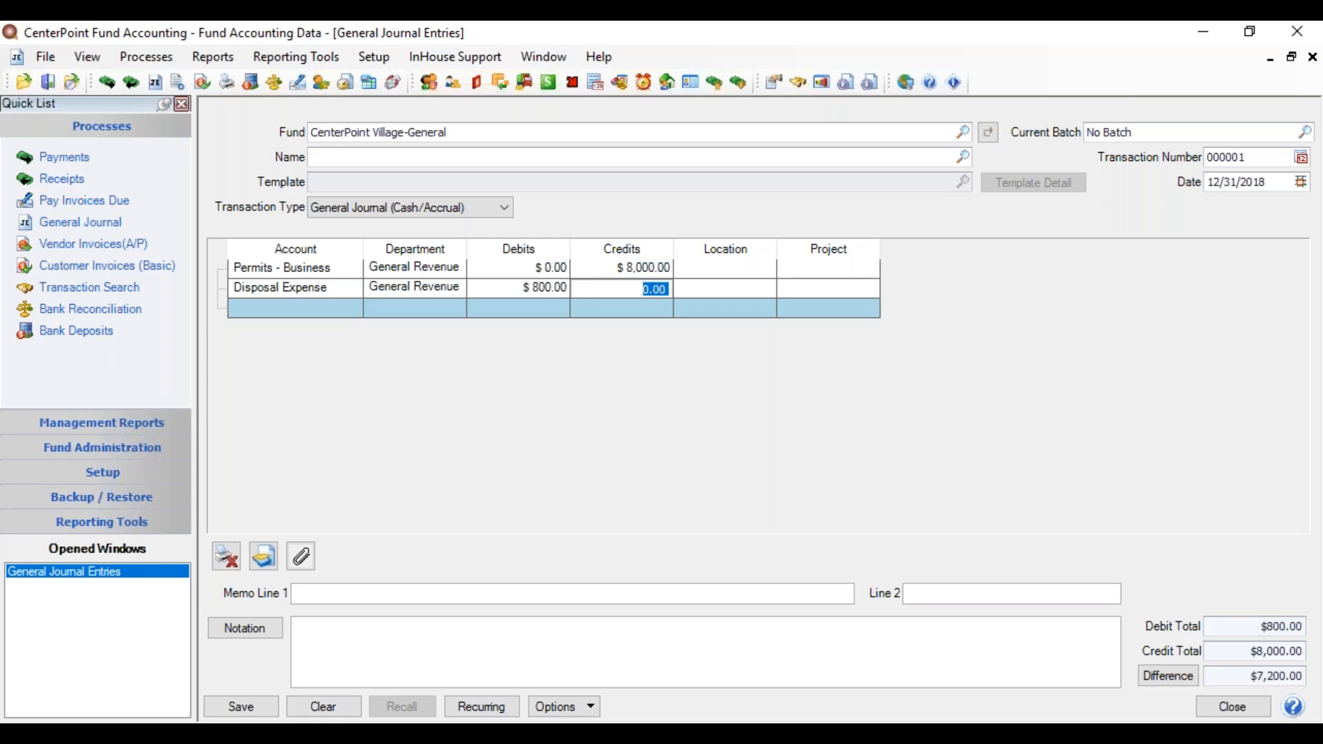
pyautogui.click(290, 313)
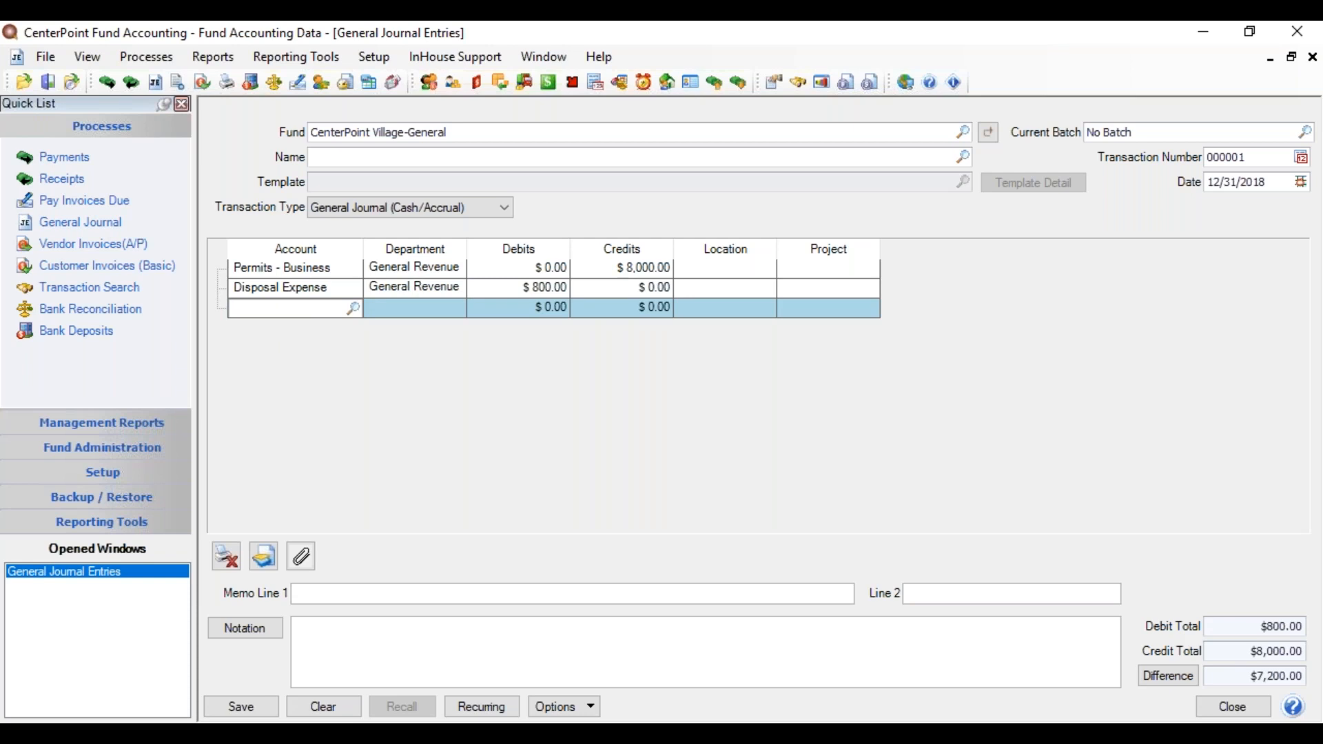
# Step: Debit the $7,200.00 difference to Current Year Fund Balance on the third line
pyautogui.write('current')
pyautogui.press('Tab')
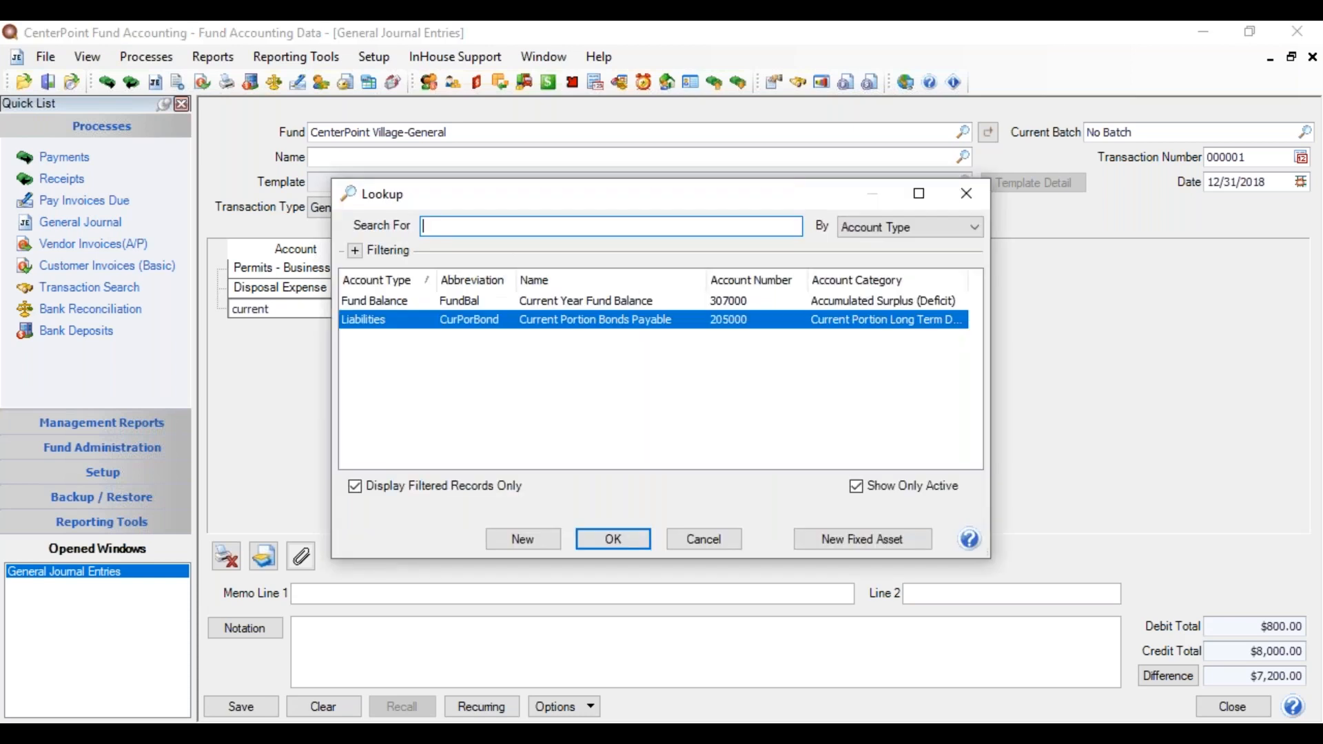
pyautogui.press('Up')
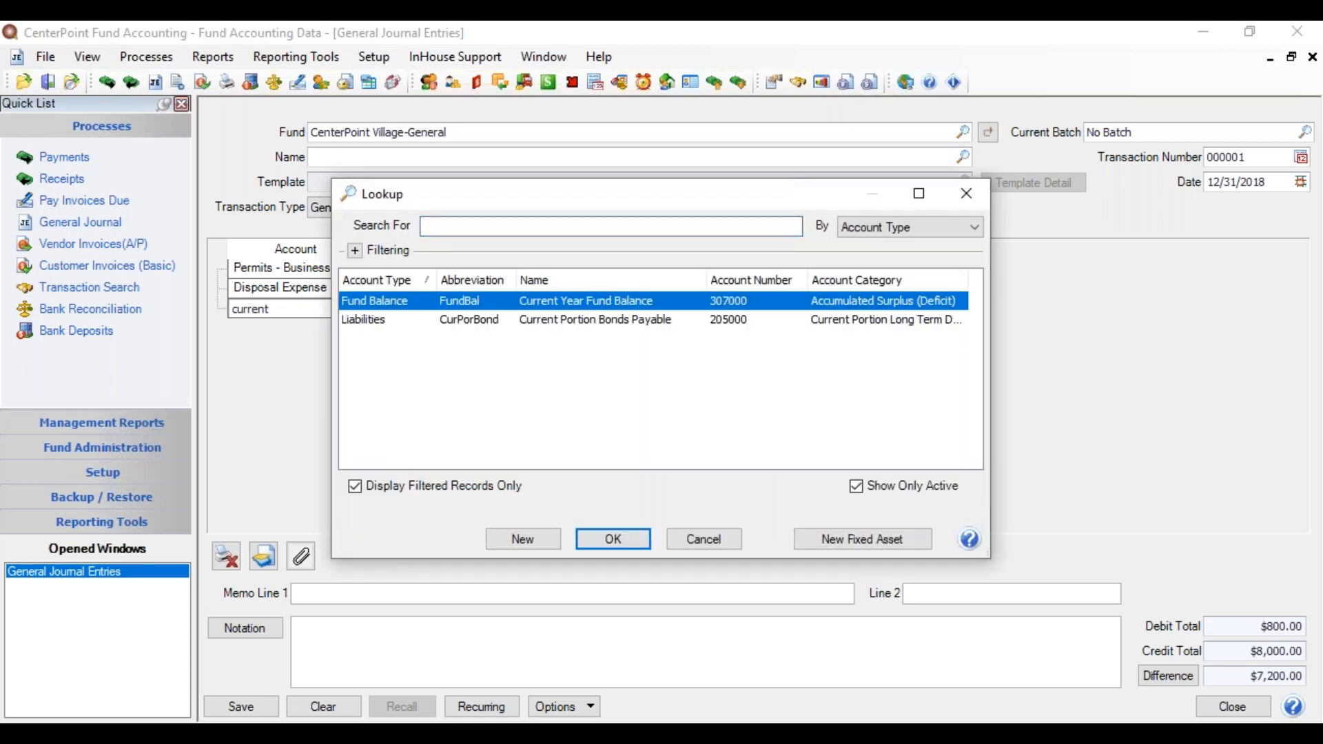
pyautogui.press('Return')
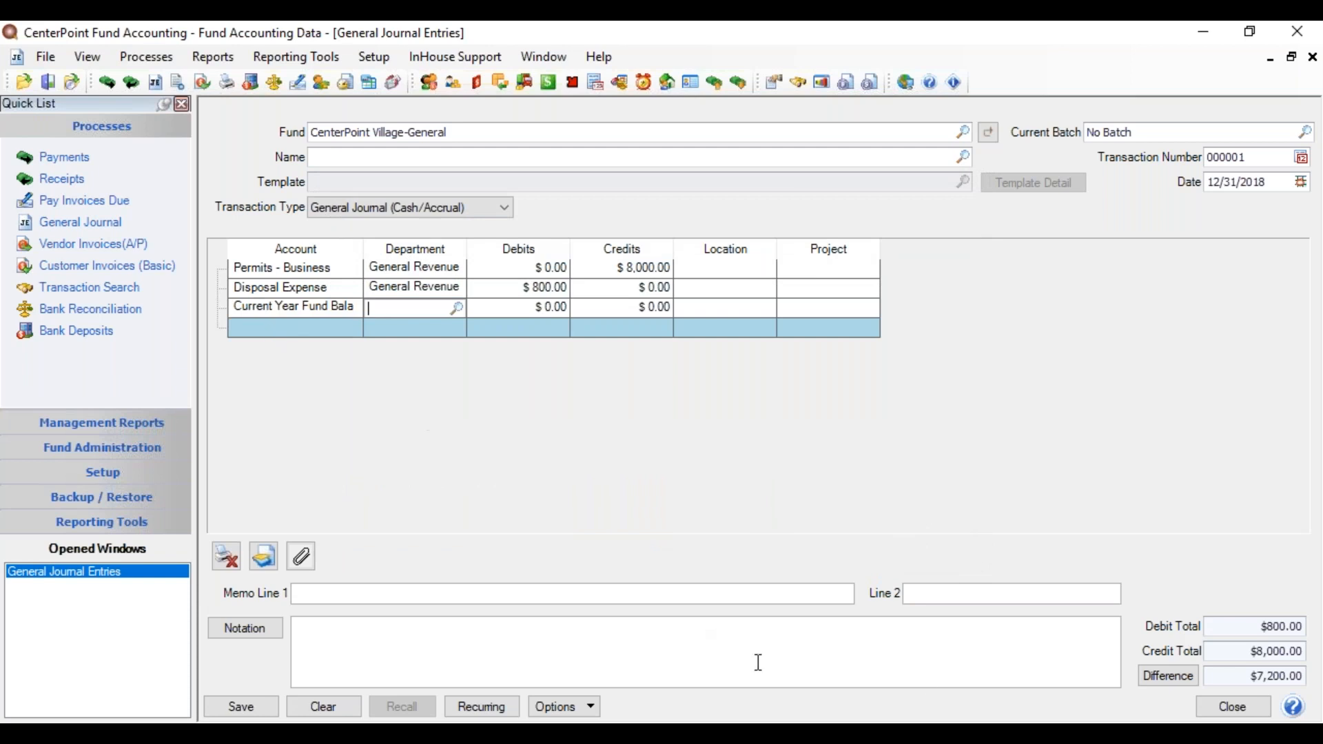
pyautogui.click(1166, 677)
pyautogui.click(1161, 676)
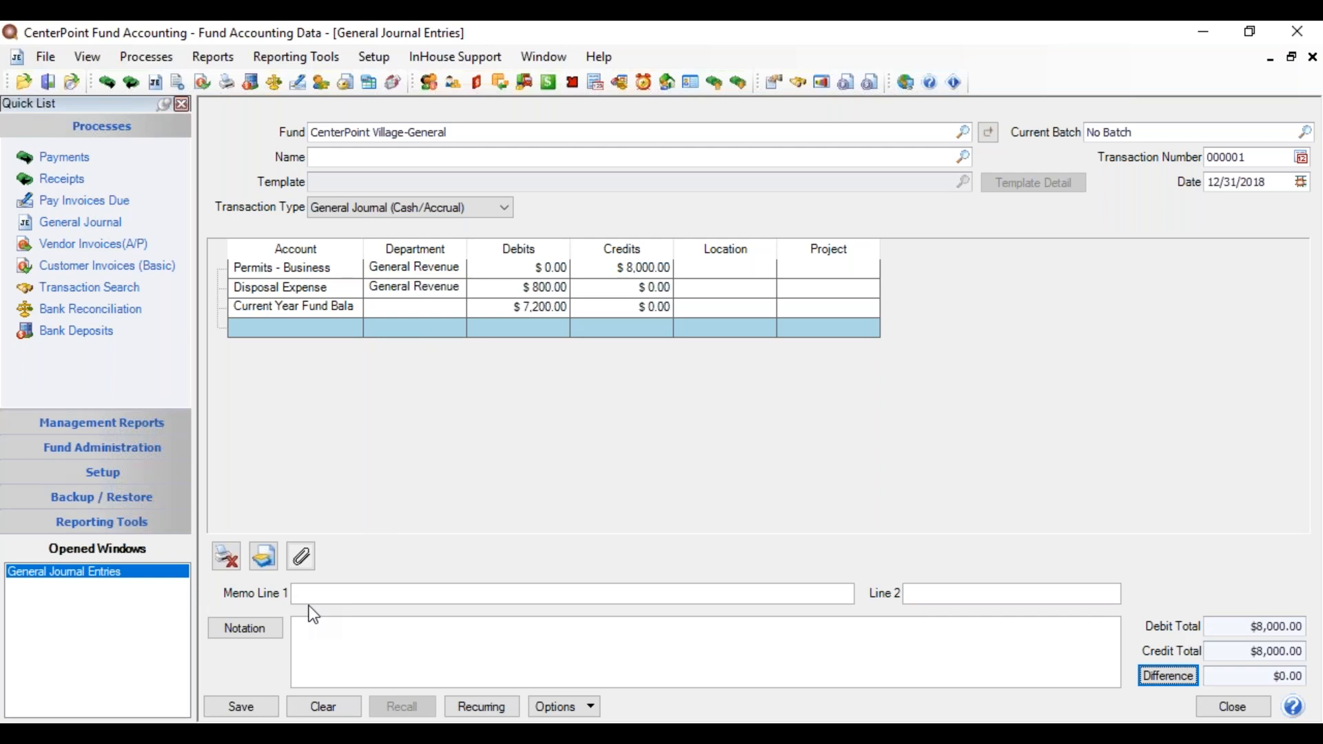
# Step: Note the entry 'Beginning Balances' and save the balanced journal
pyautogui.click(320, 645)
pyautogui.write('Beginning Balances')
pyautogui.click(232, 708)
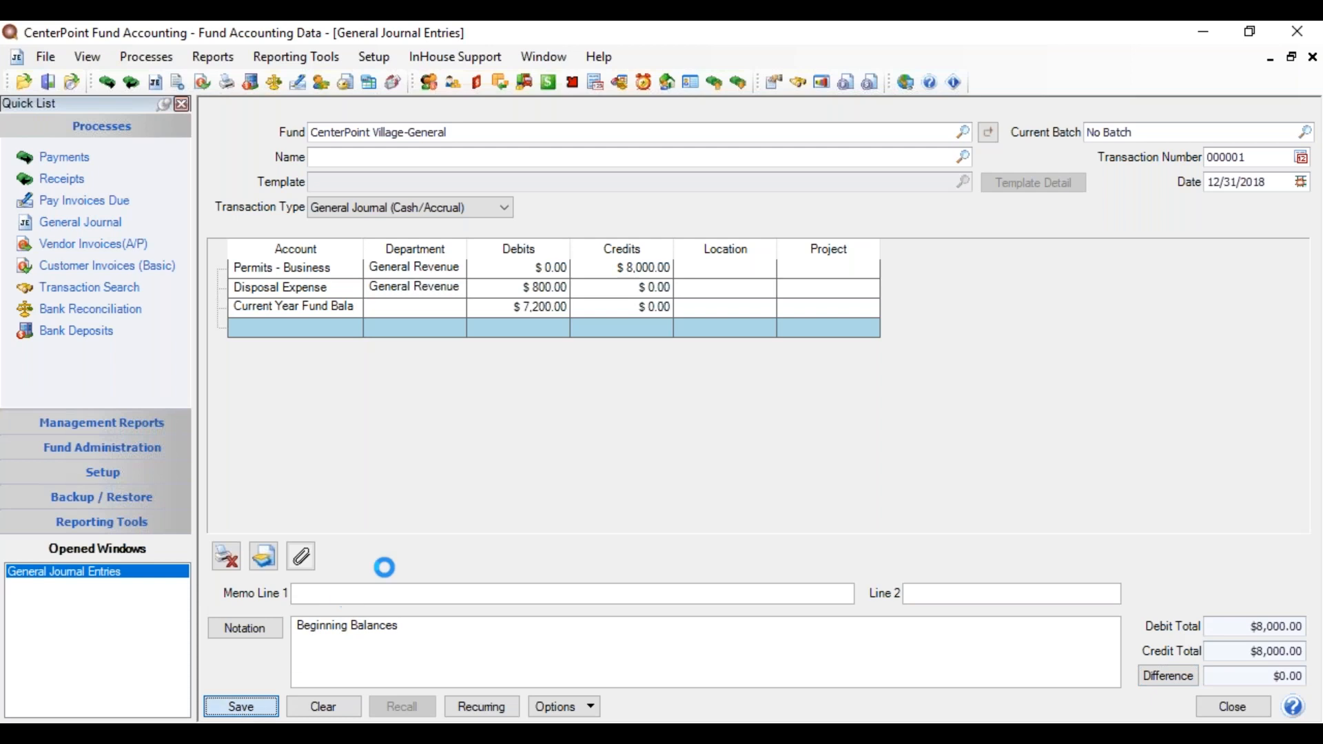
# Step: Close the journal and view Accounts balances for the CenterPoint Village-General fund
pyautogui.click(1233, 708)
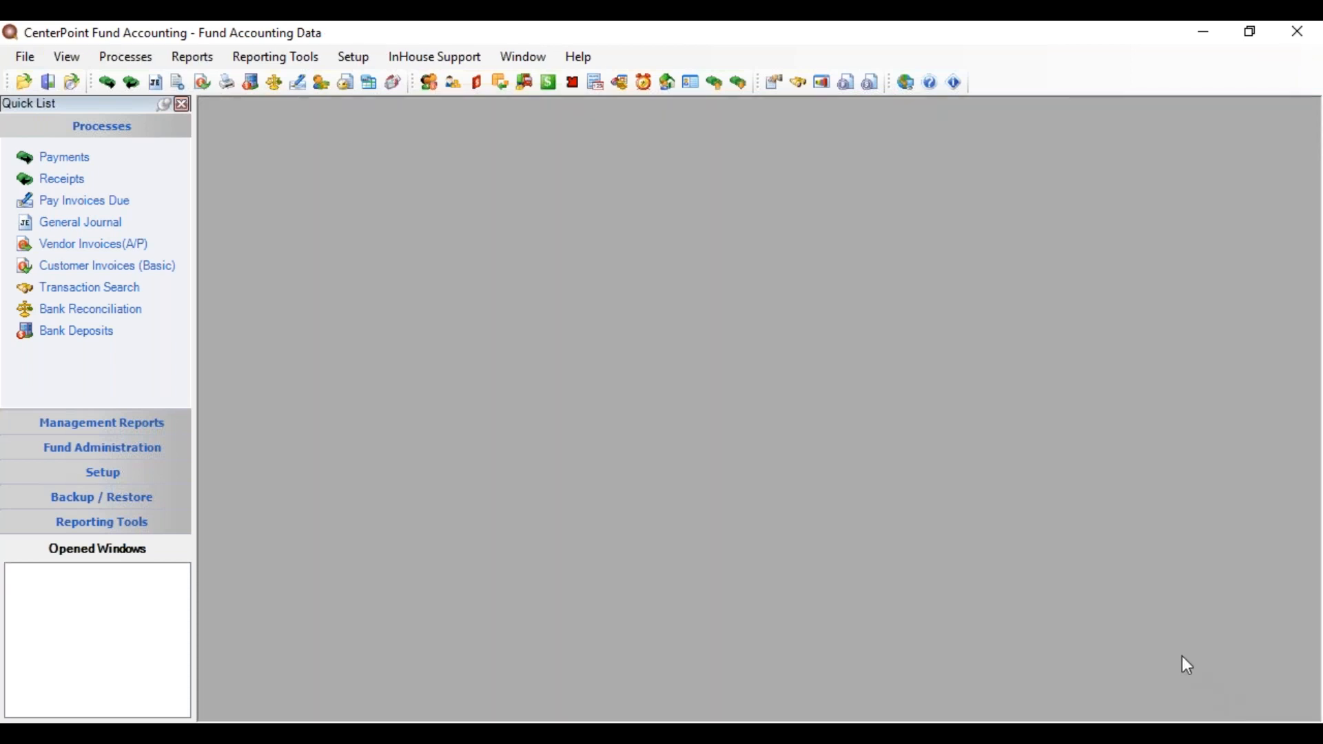
pyautogui.click(359, 57)
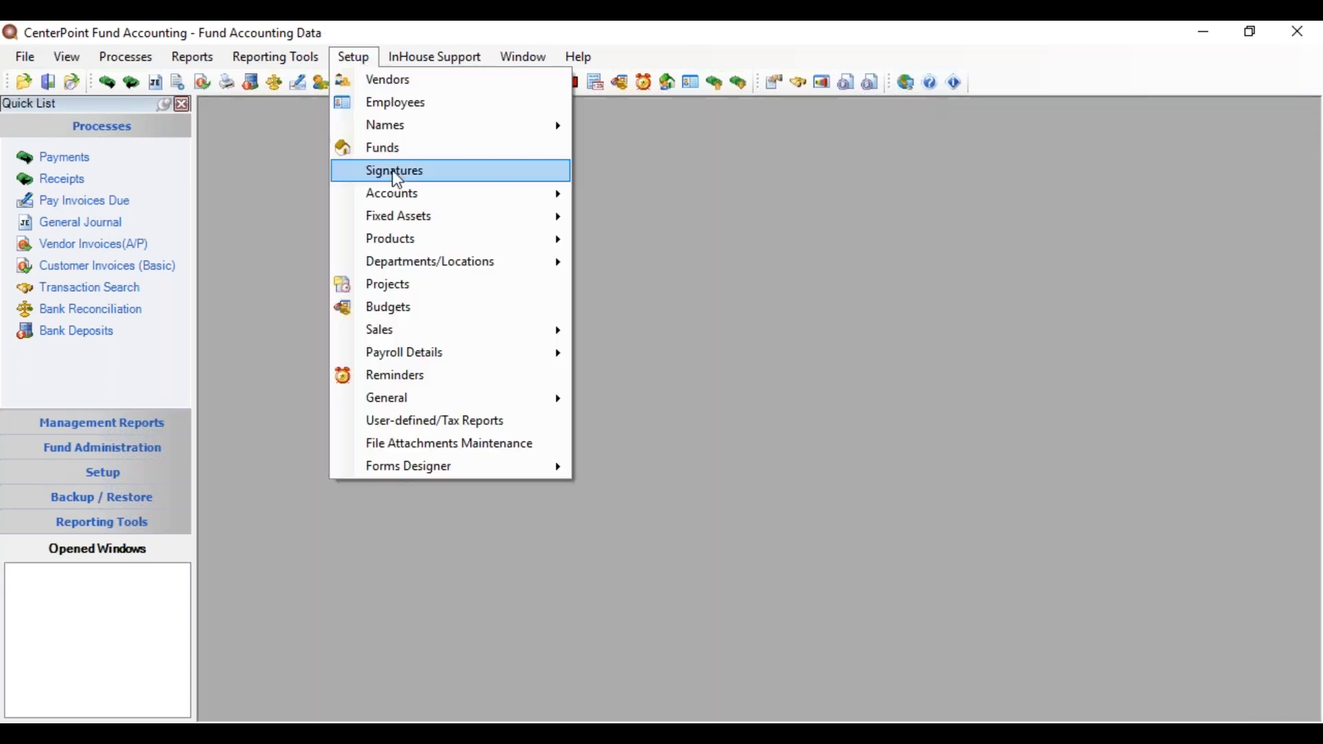
pyautogui.moveTo(398, 193)
pyautogui.click(619, 201)
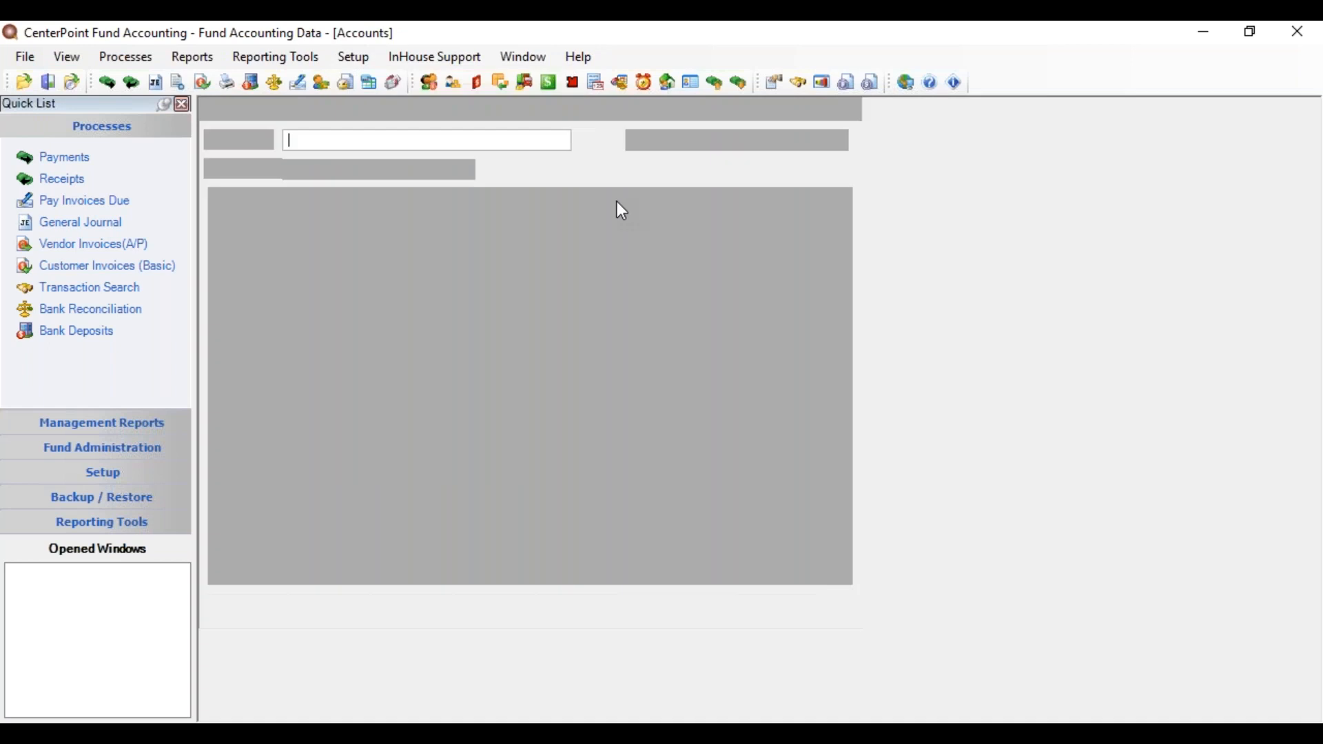
pyautogui.click(331, 119)
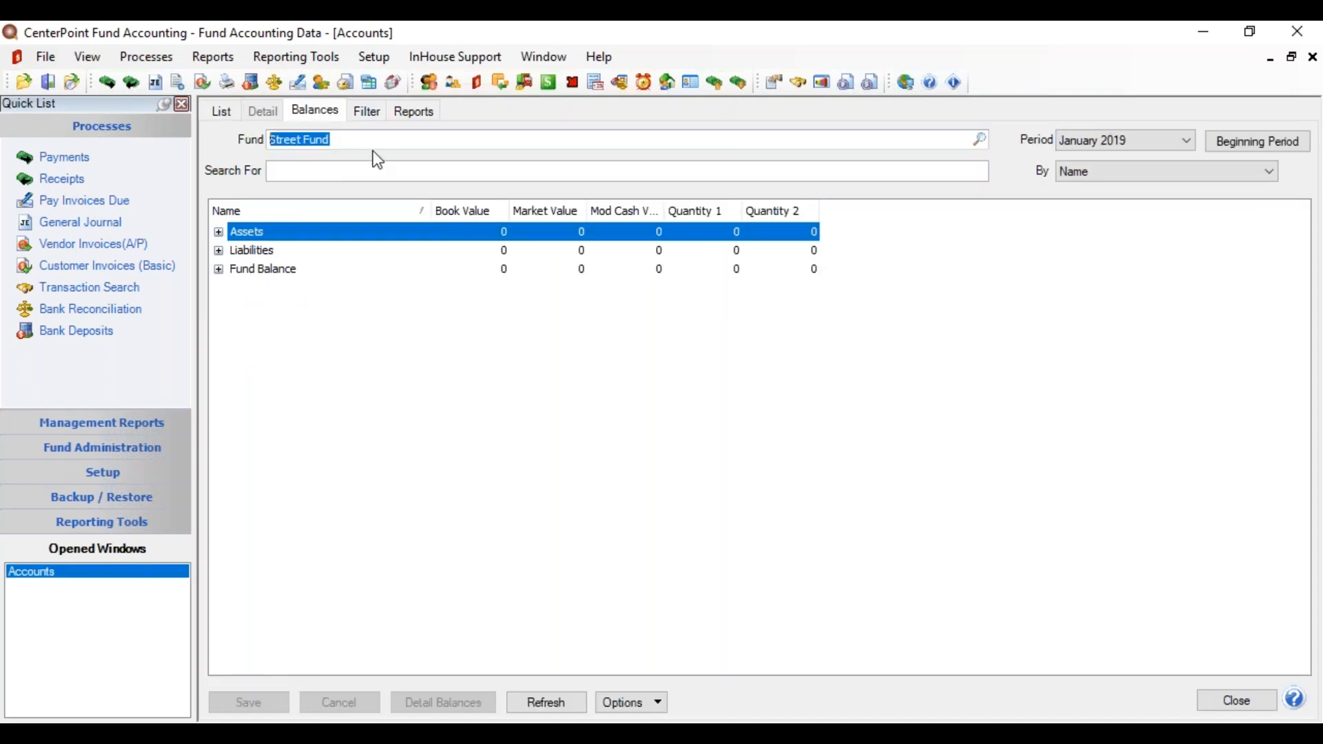
pyautogui.write('center')
pyautogui.press('Tab')
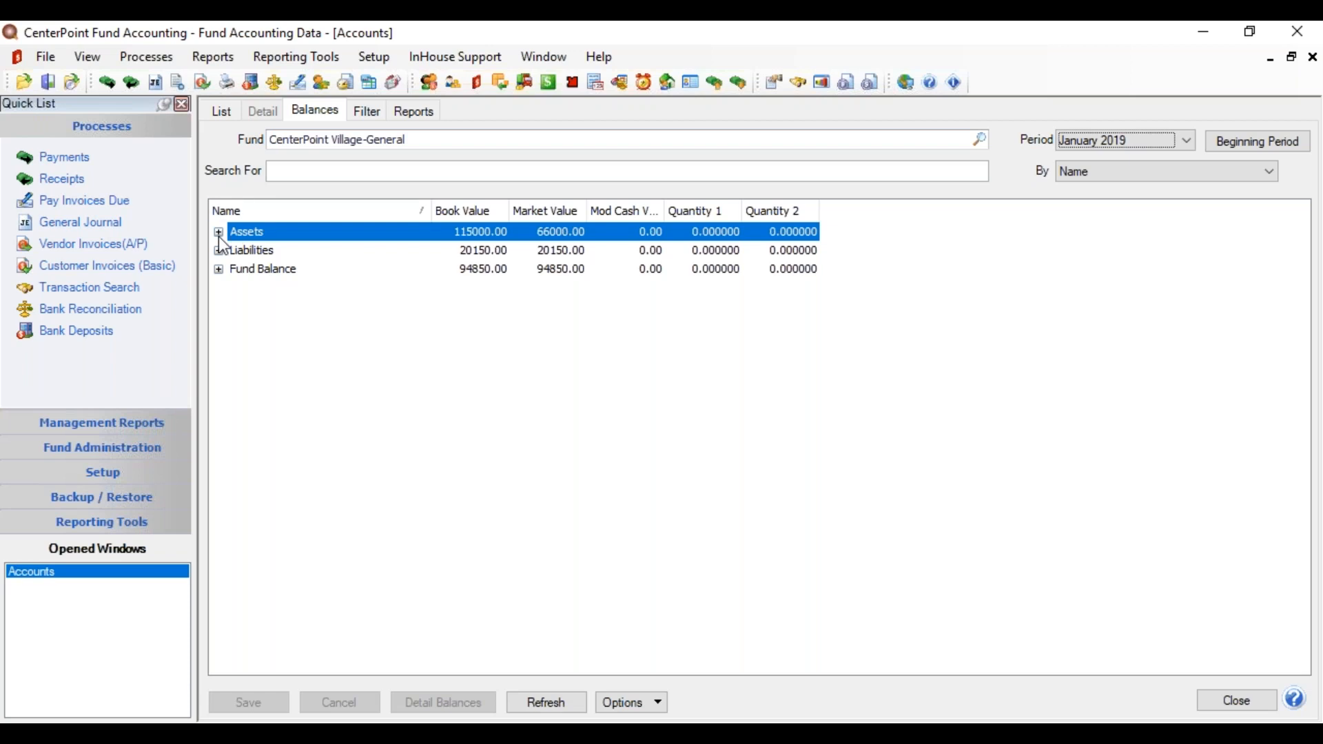
# Step: Expand all account groups and scroll through the balances, e.g. Current Year Fund Balance 19850.00
pyautogui.rightClick(261, 241)
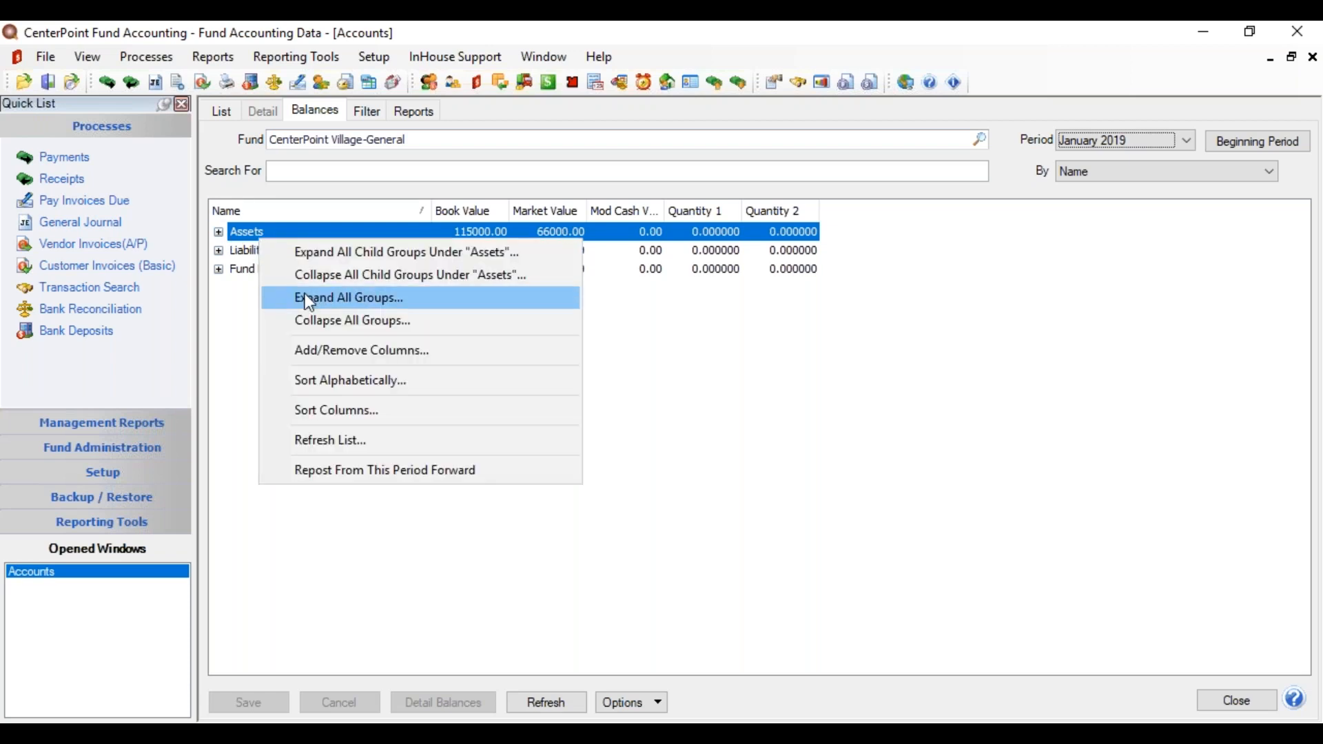
pyautogui.click(324, 299)
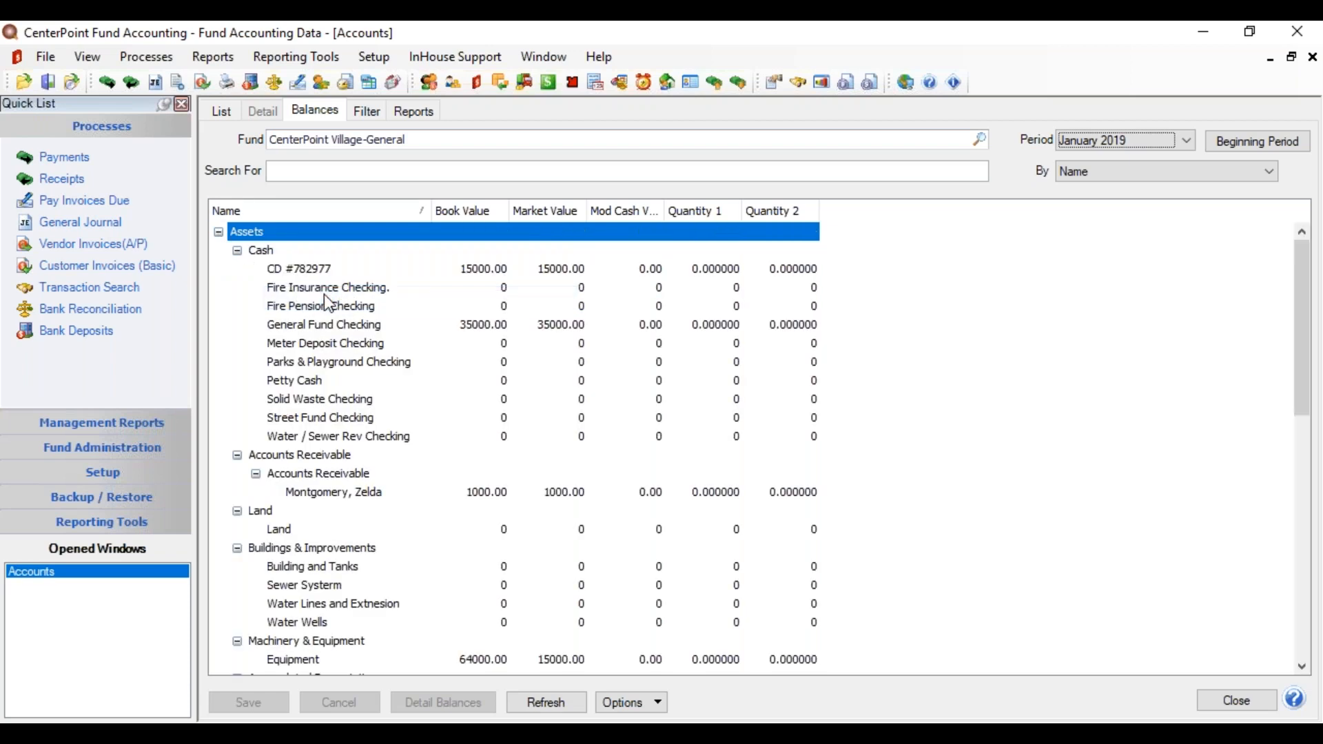
pyautogui.moveTo(1303, 369); pyautogui.dragTo(1306, 398)
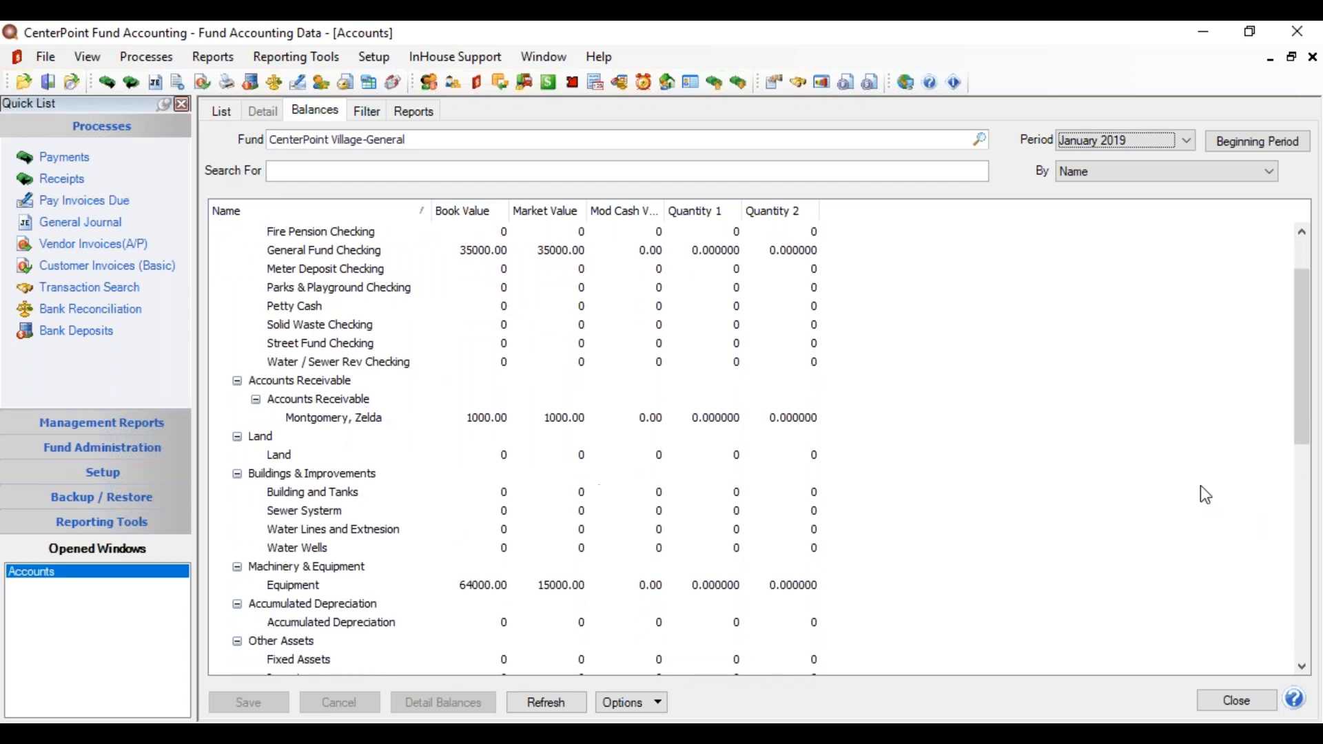
pyautogui.moveTo(1302, 338); pyautogui.dragTo(1311, 375)
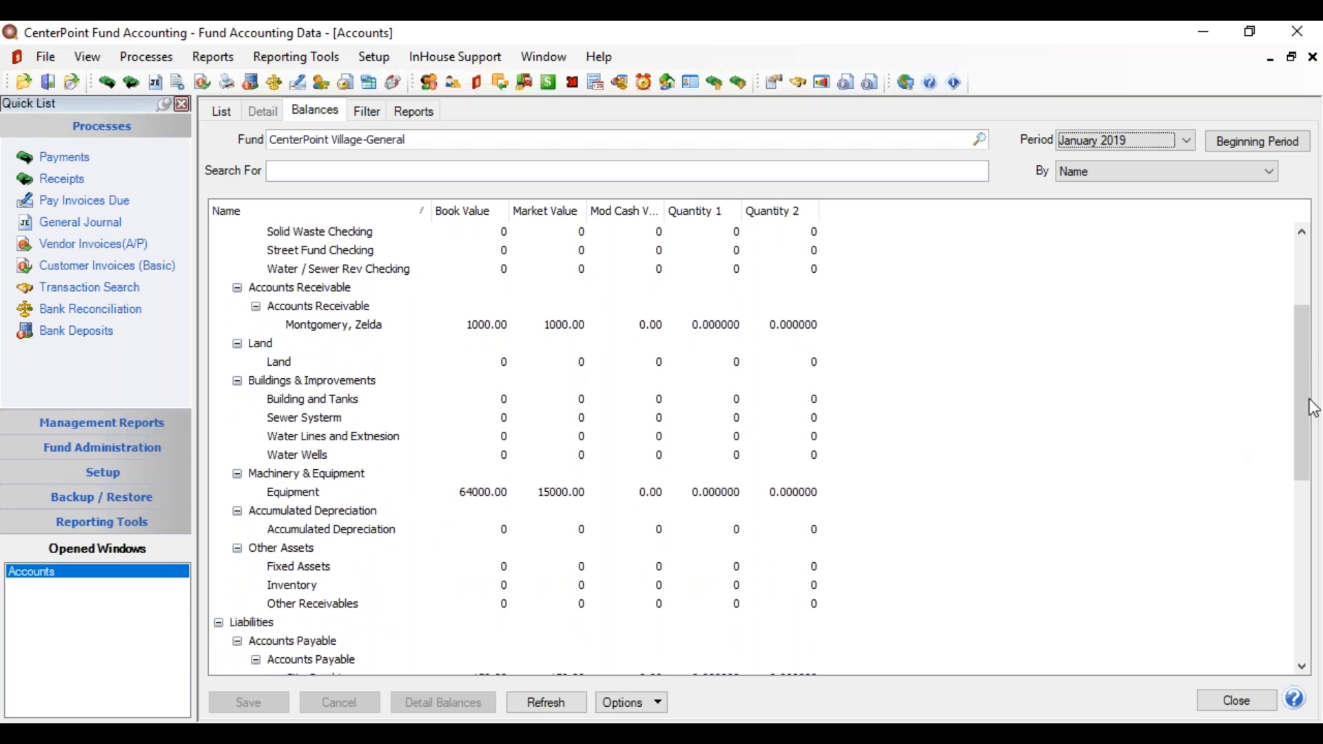
pyautogui.moveTo(1301, 388); pyautogui.dragTo(1304, 468)
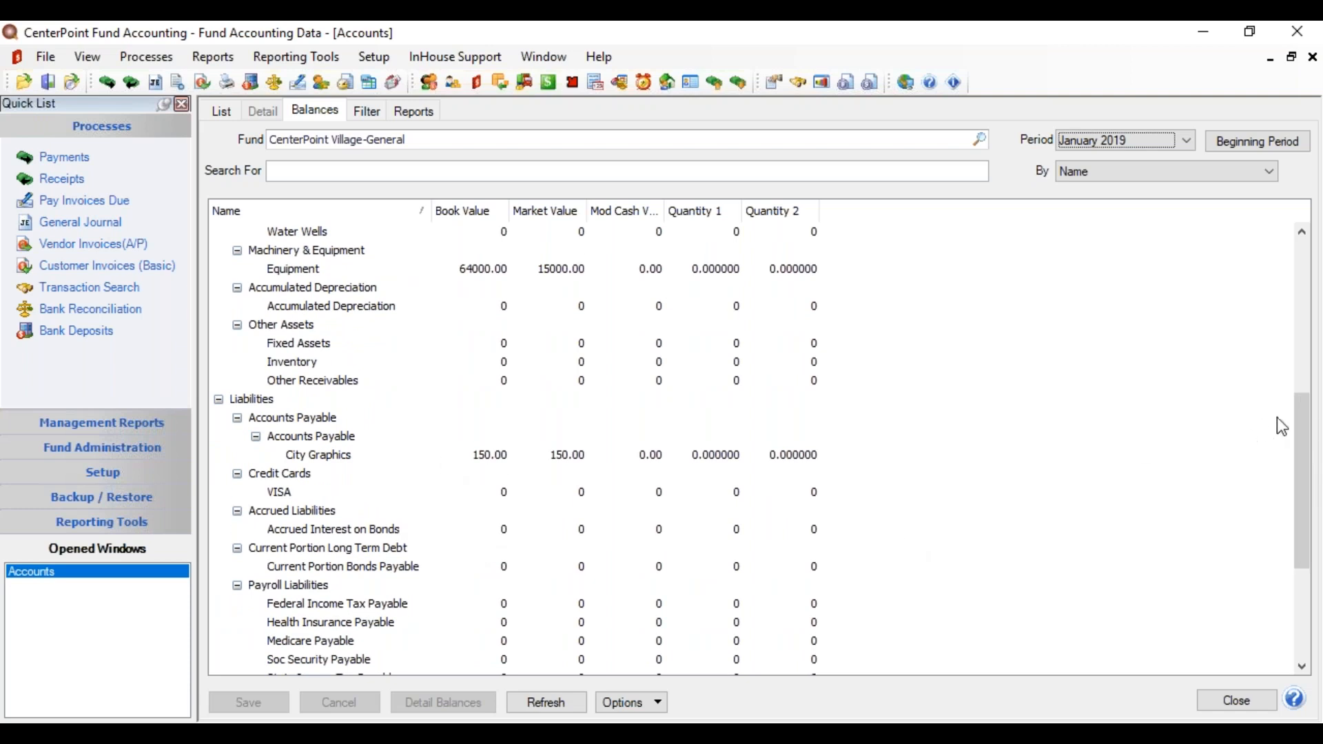
pyautogui.moveTo(1301, 433); pyautogui.dragTo(1316, 541)
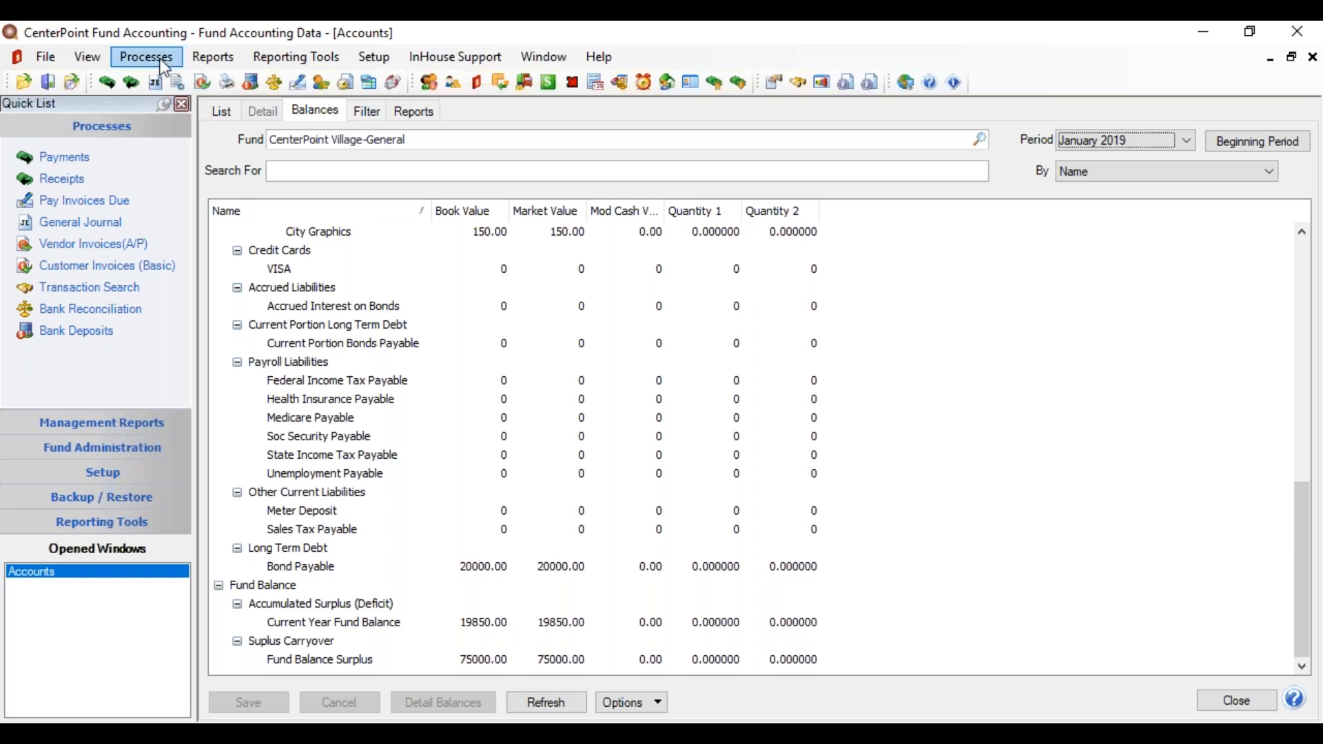
pyautogui.click(212, 57)
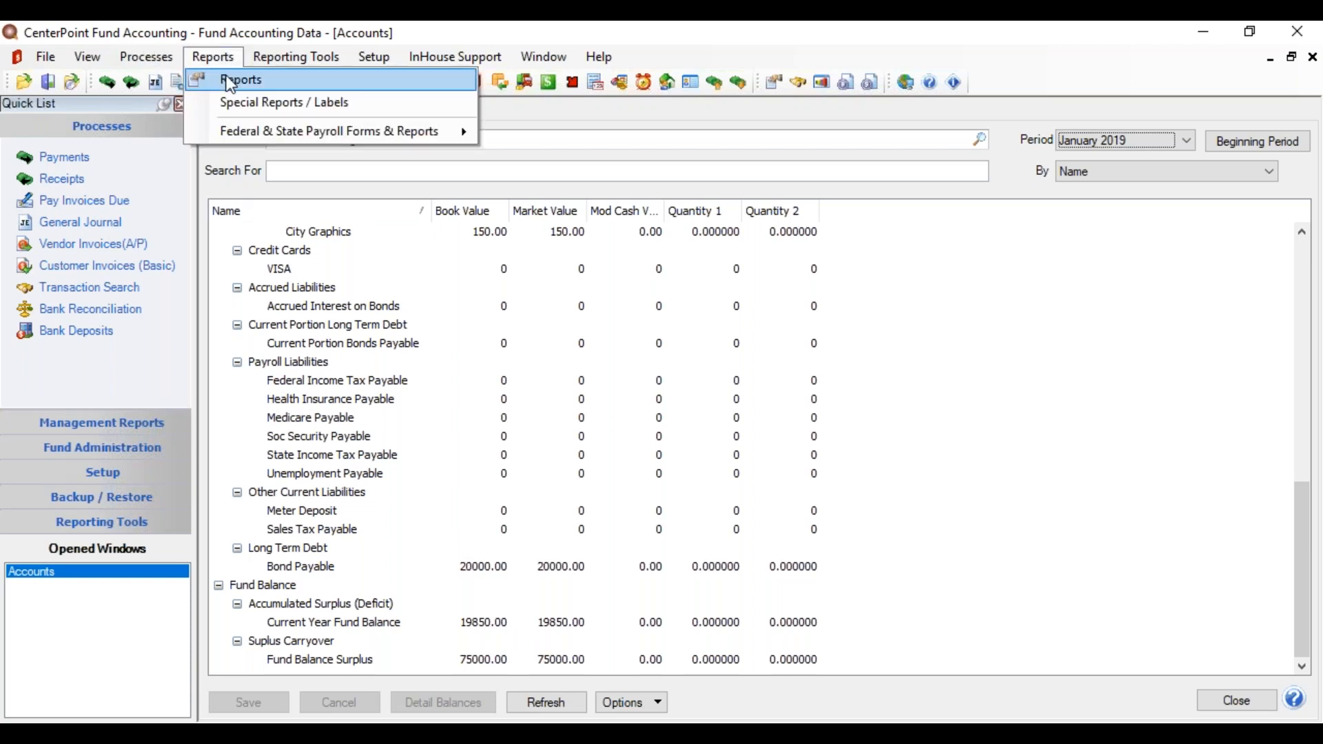
# Step: Select the Balance Sheet 2 Columns report under Financial Statements > Balance Sheet
pyautogui.click(231, 81)
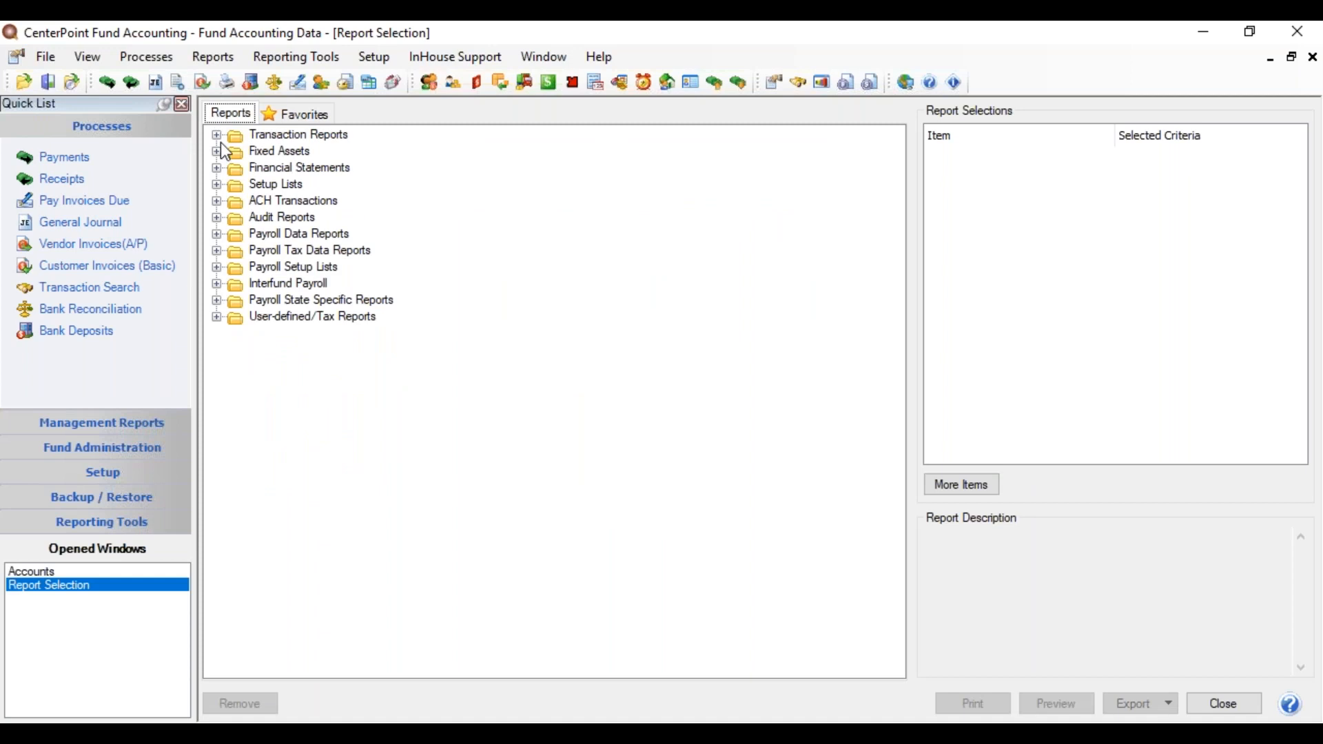
pyautogui.click(217, 169)
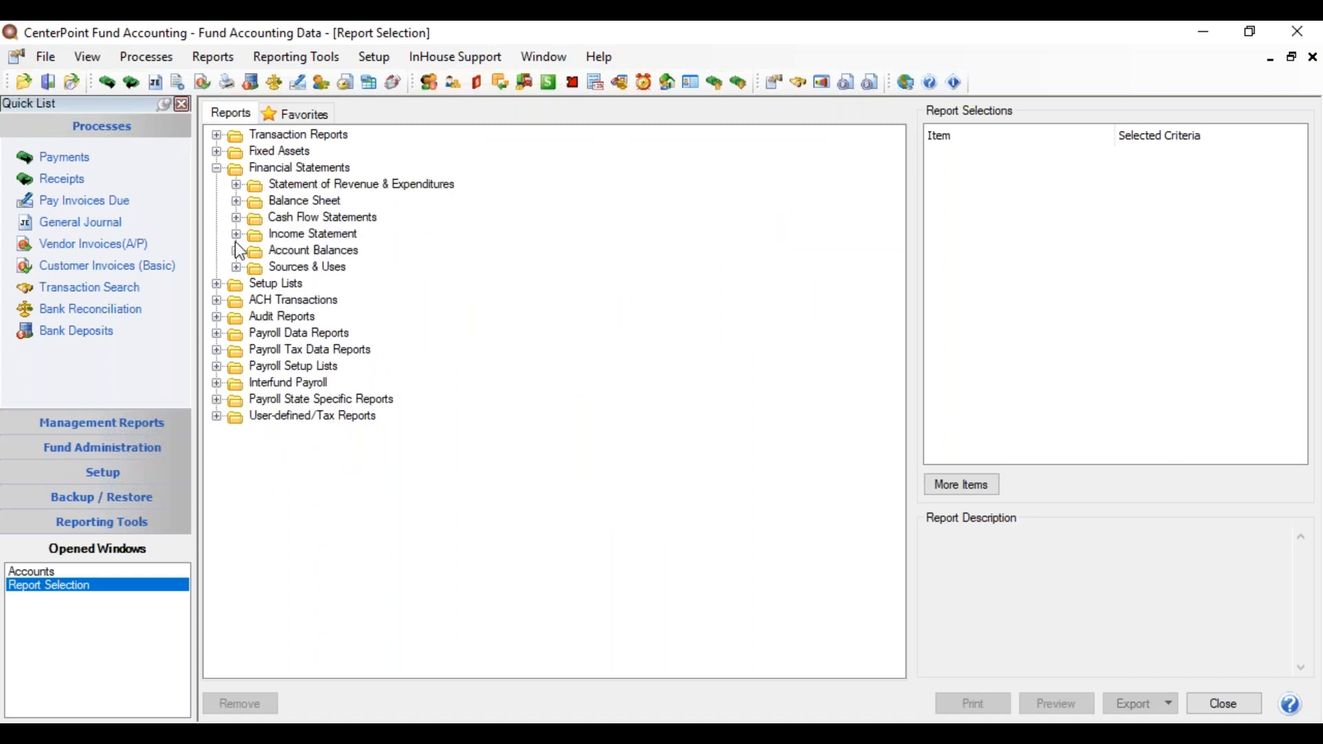
pyautogui.click(236, 202)
pyautogui.click(345, 217)
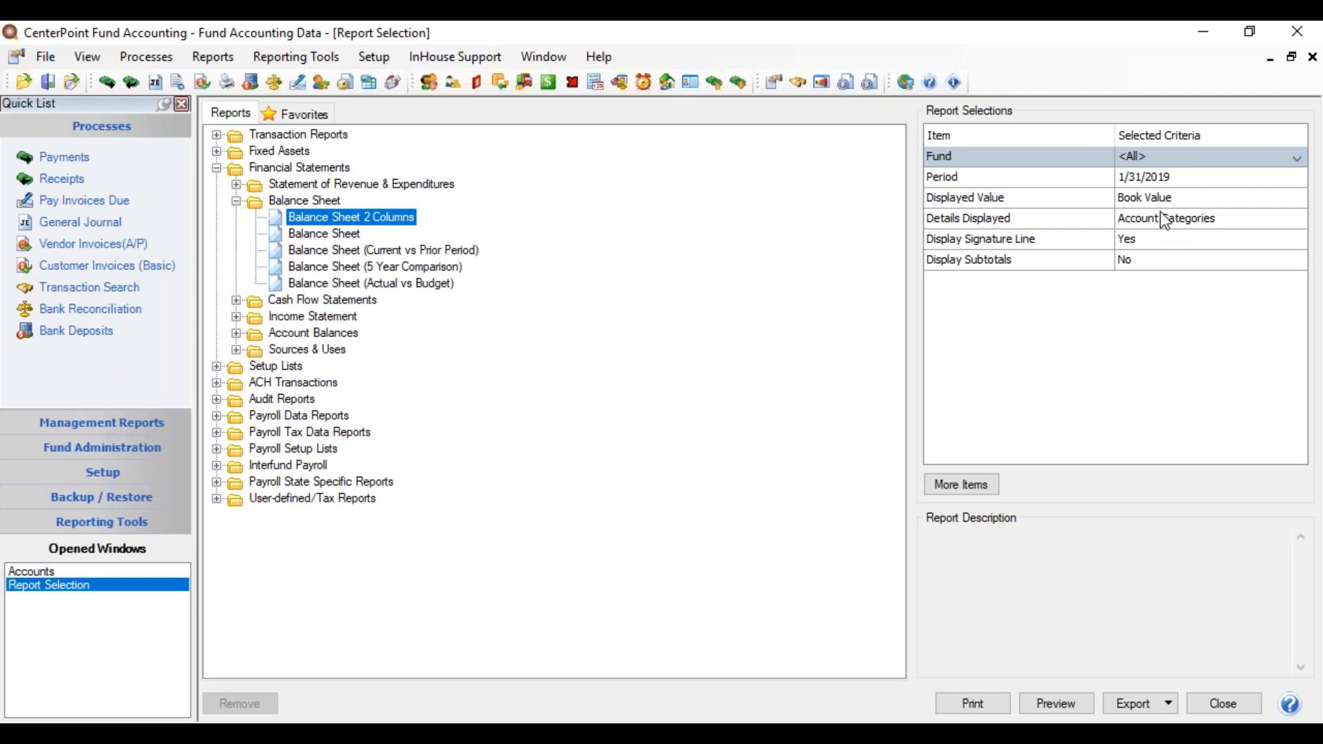
# Step: Set period December 2018 and fund CenterPoint Village-General, then preview the report
pyautogui.click(1188, 180)
pyautogui.click(1262, 199)
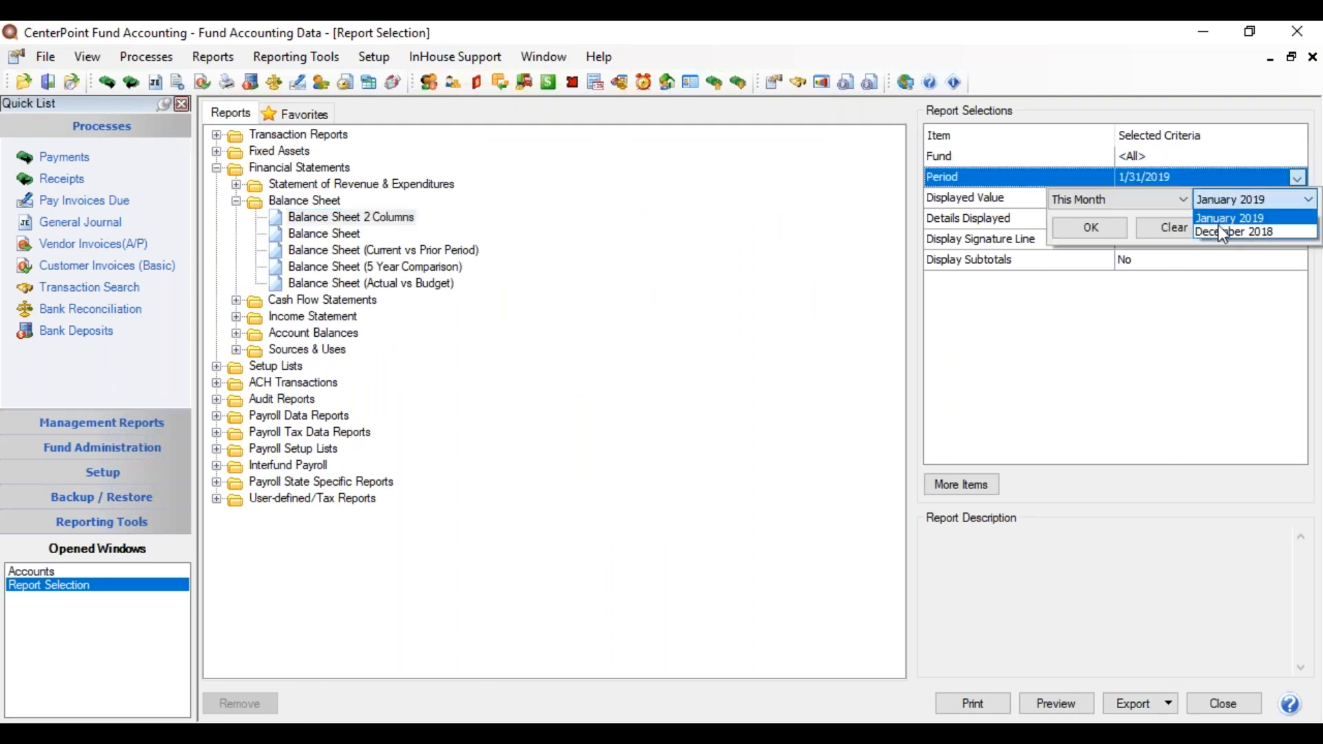
pyautogui.click(1223, 233)
pyautogui.click(1190, 157)
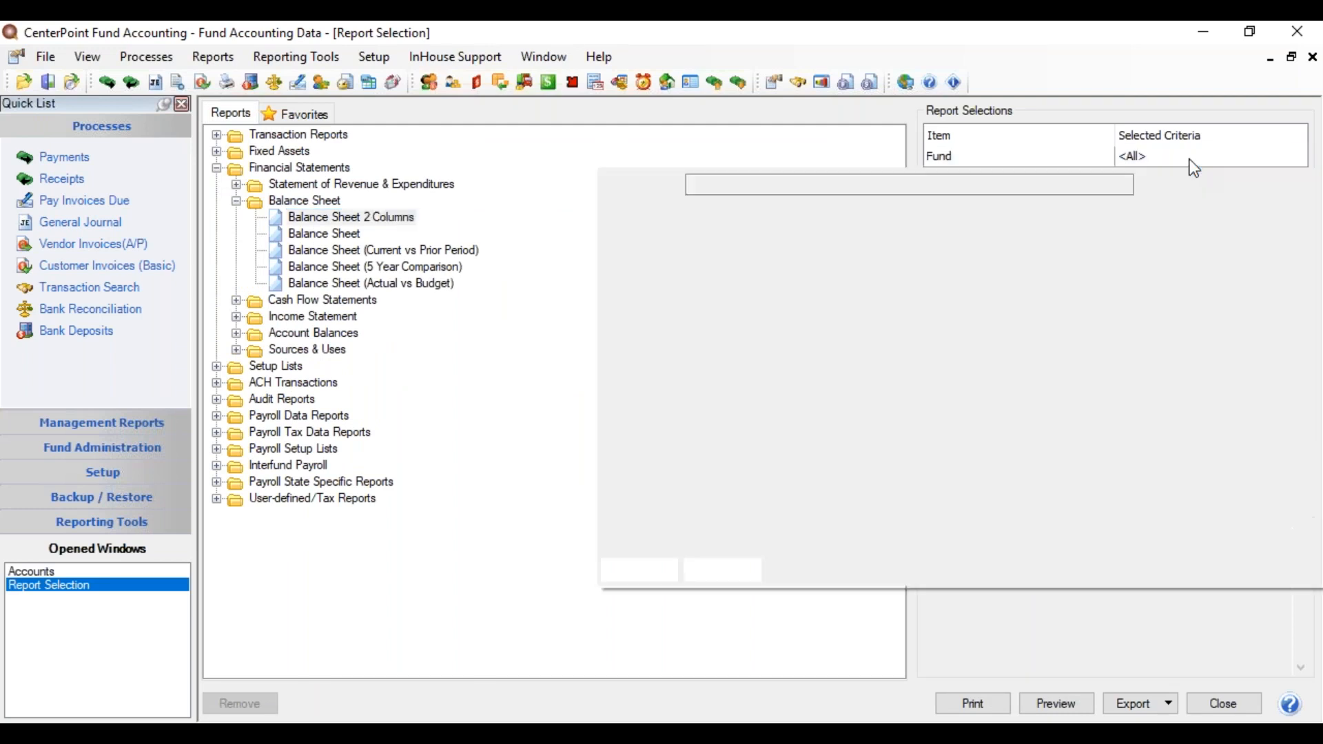
pyautogui.doubleClick(782, 288)
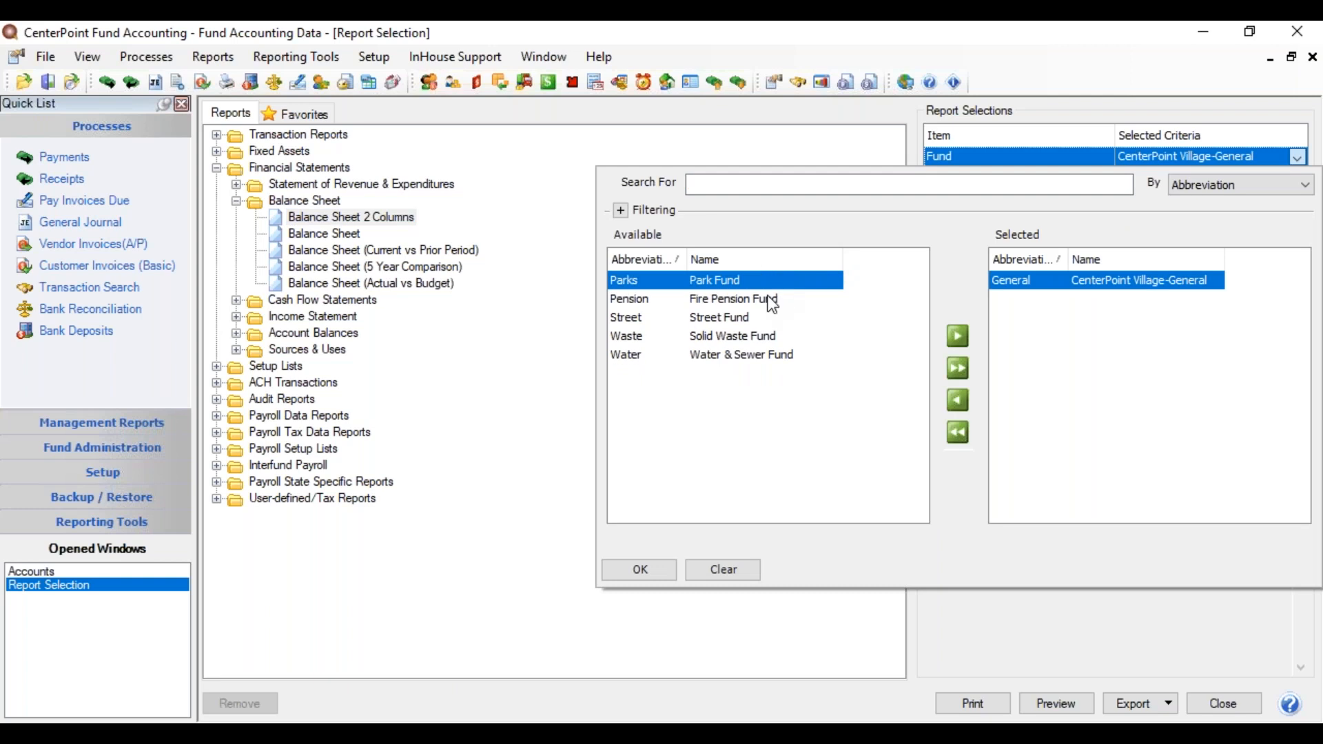
pyautogui.click(640, 568)
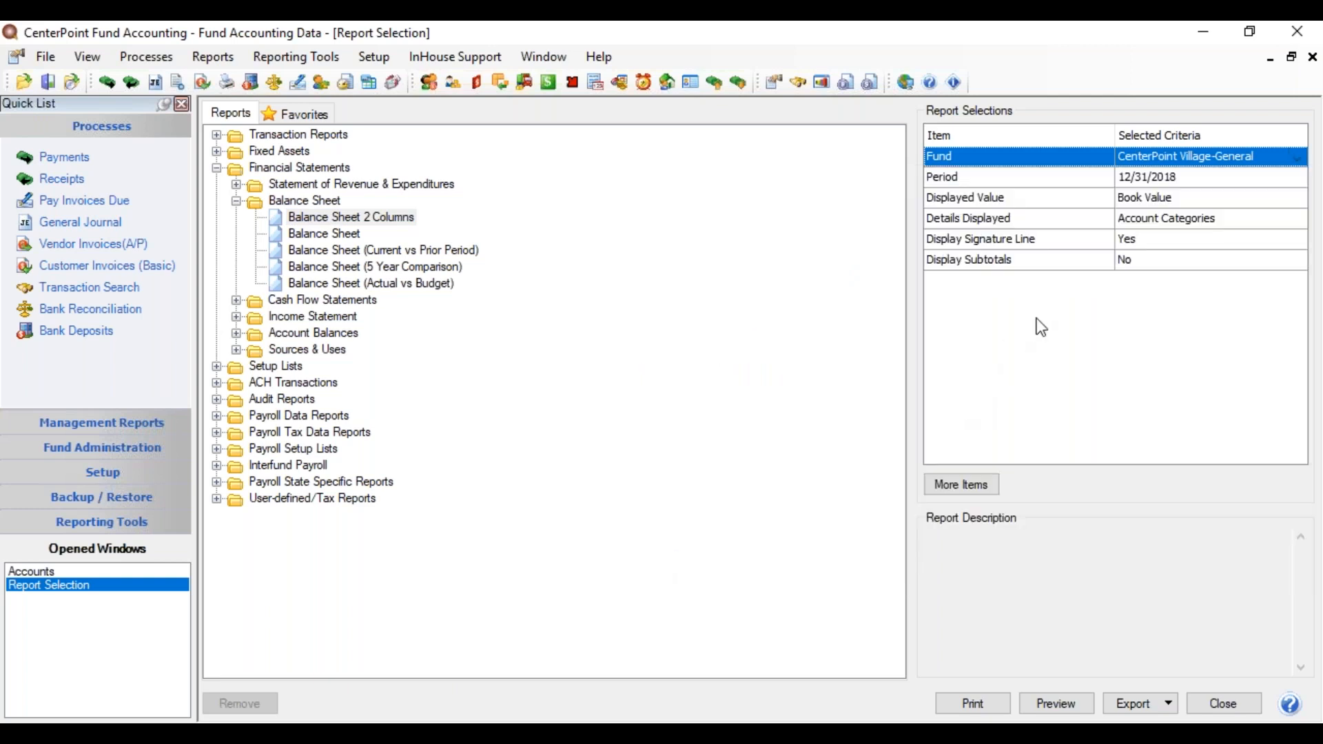
pyautogui.click(1054, 703)
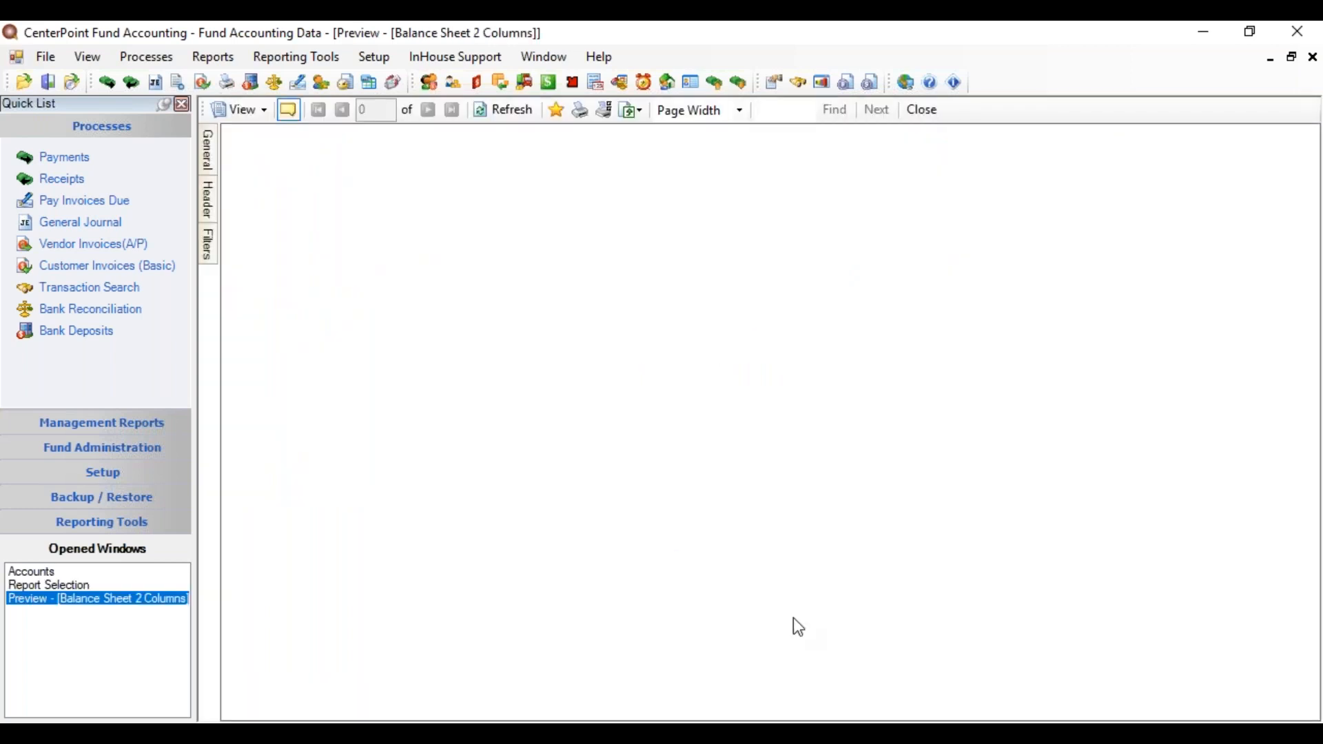